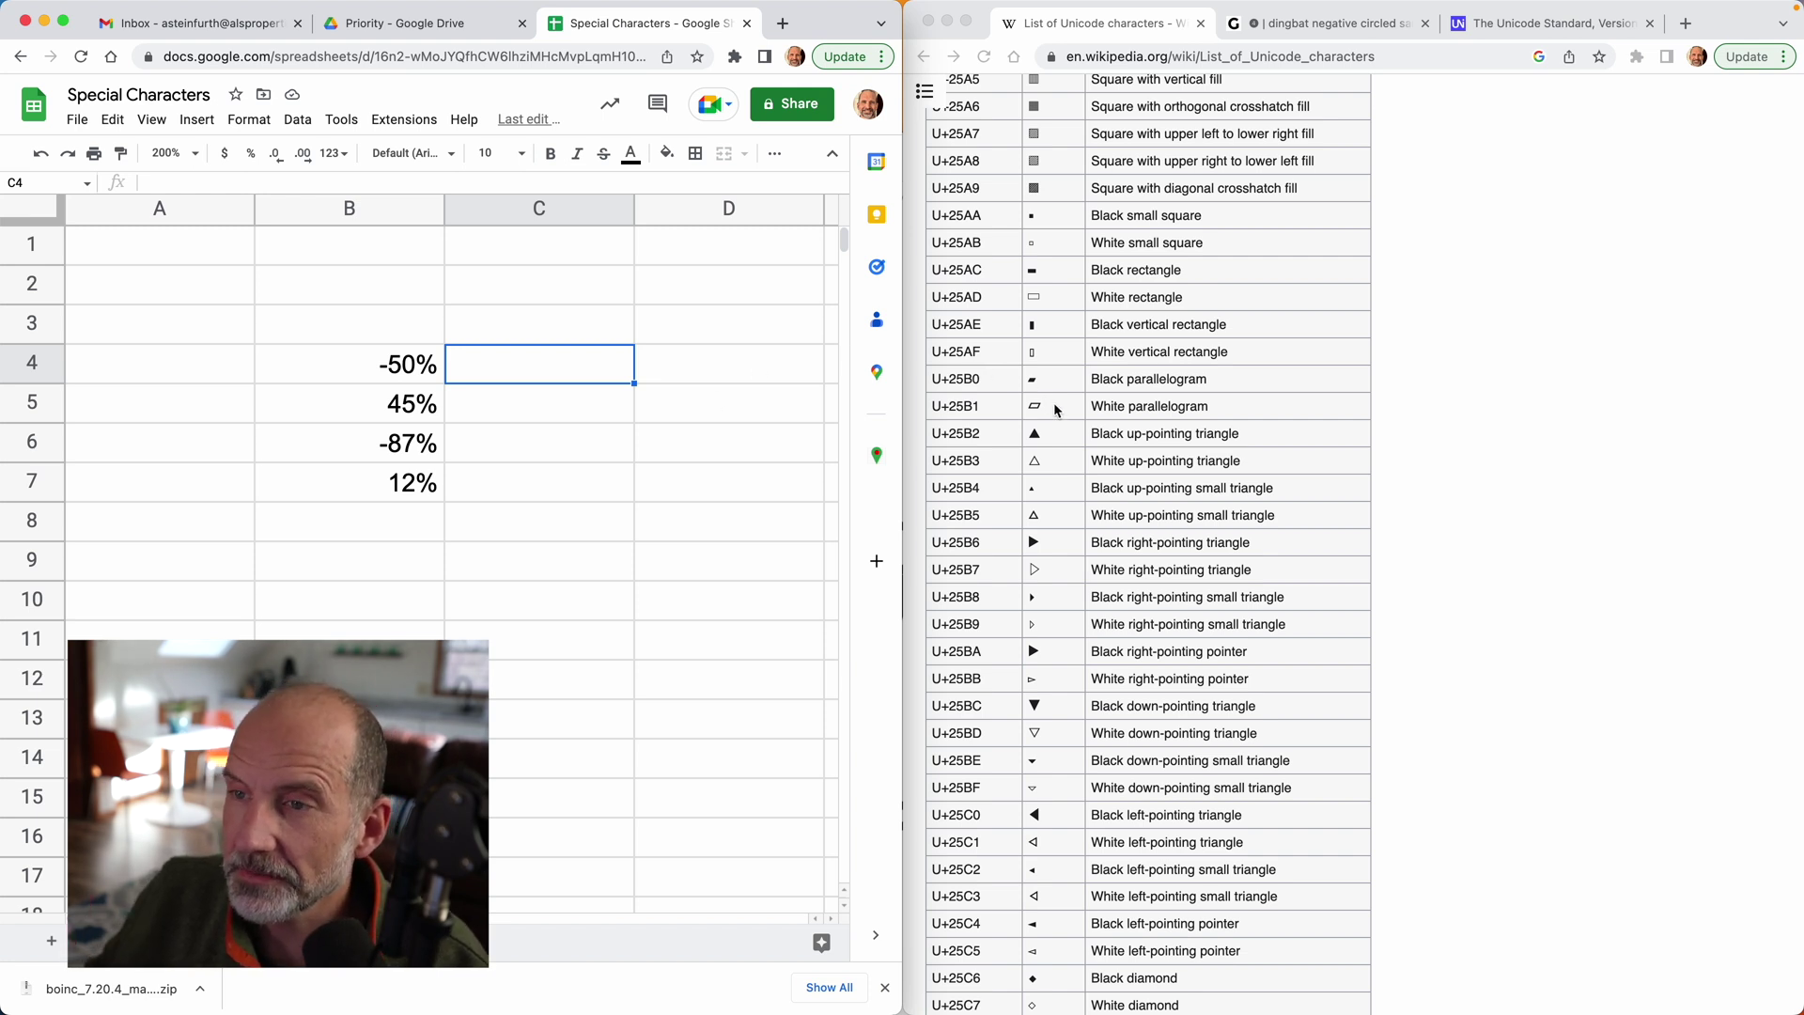
Select the black ▲ glyph in Wikipedia's U+25B2 row, then return to cell C4 of the sheet
{"action": "scroll", "coordinate": [1099, 357], "scroll_direction": "up", "scroll_amount": 3}
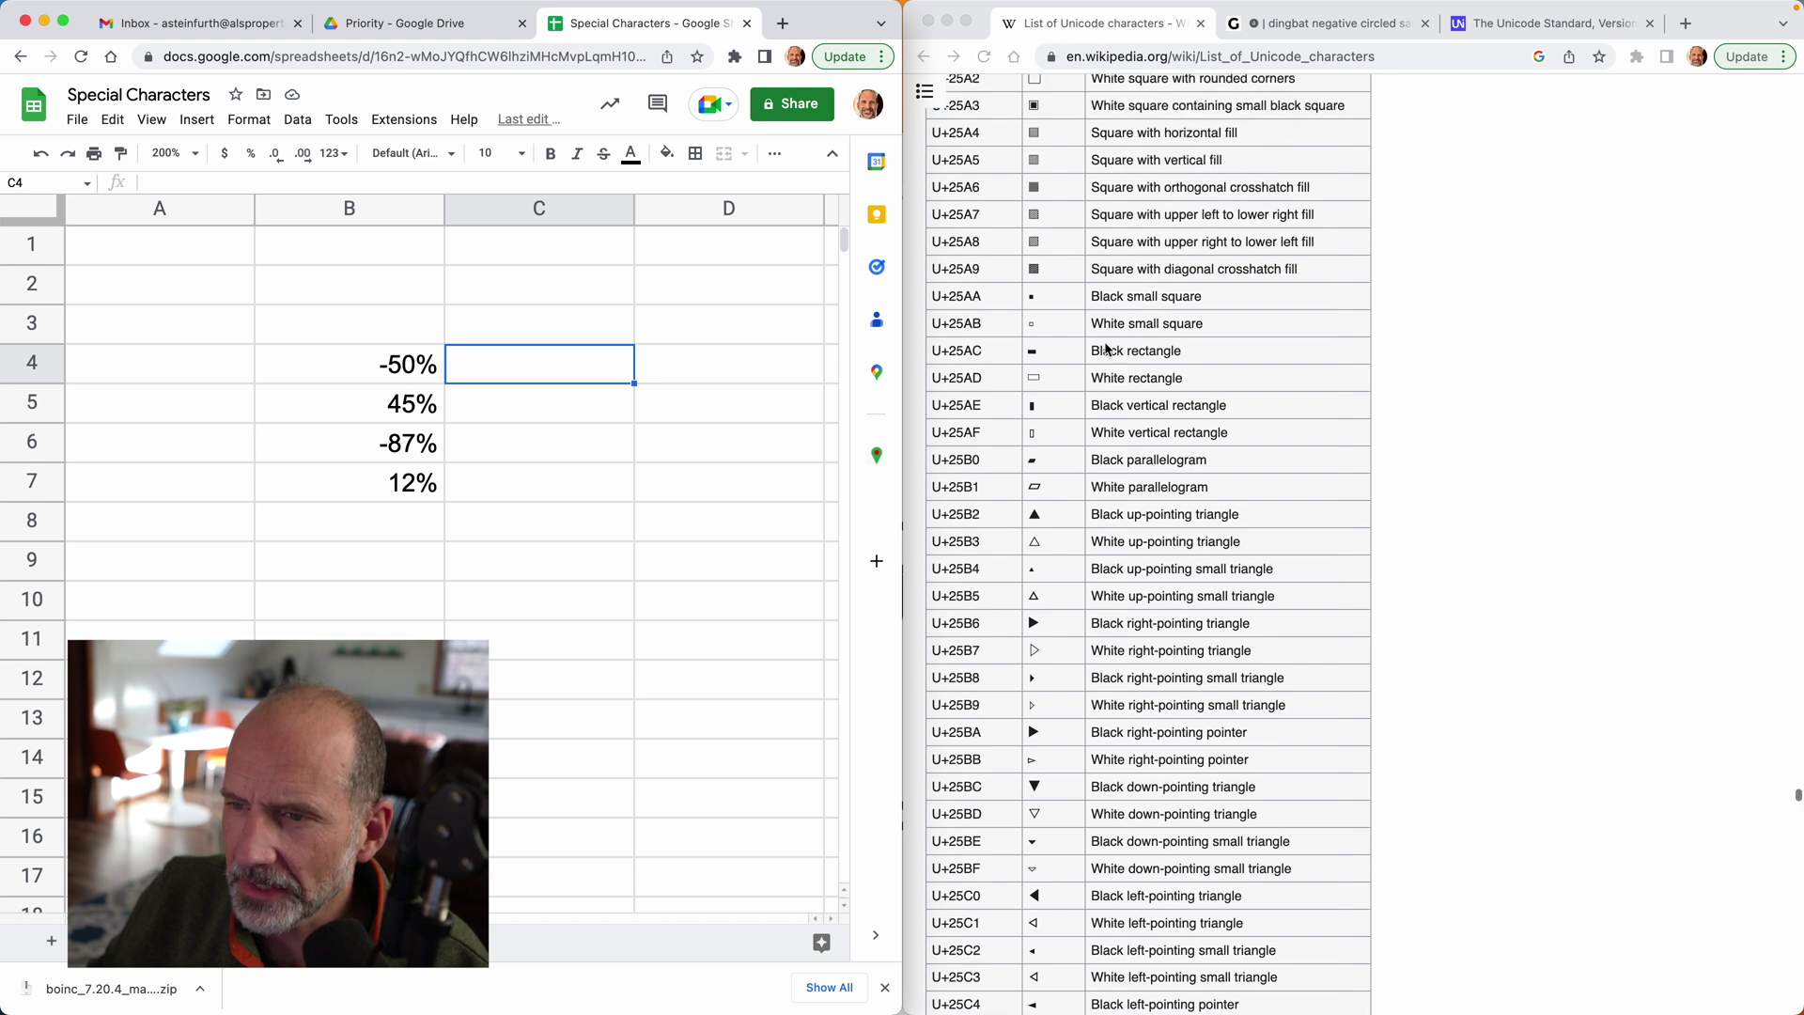
{"action": "scroll", "coordinate": [1106, 347], "scroll_direction": "down", "scroll_amount": 2}
{"action": "scroll", "coordinate": [1106, 348], "scroll_direction": "down", "scroll_amount": 5}
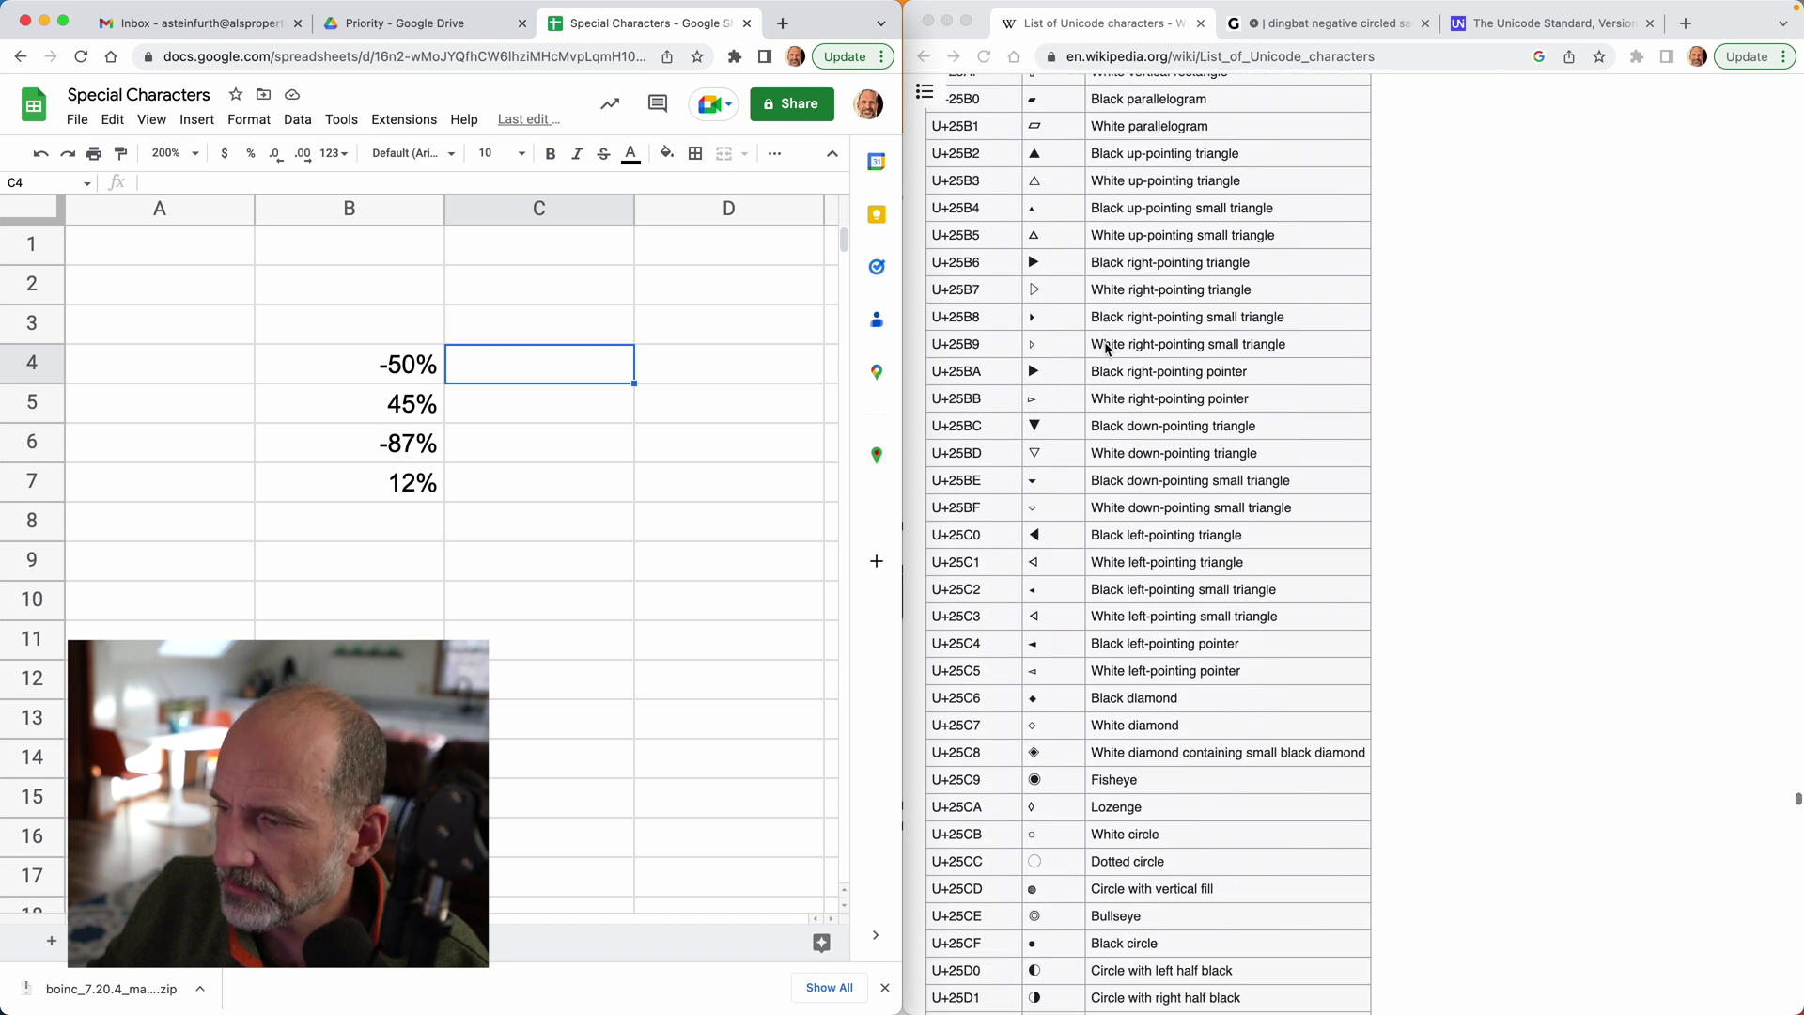
{"action": "scroll", "coordinate": [1106, 348], "scroll_direction": "up", "scroll_amount": 4}
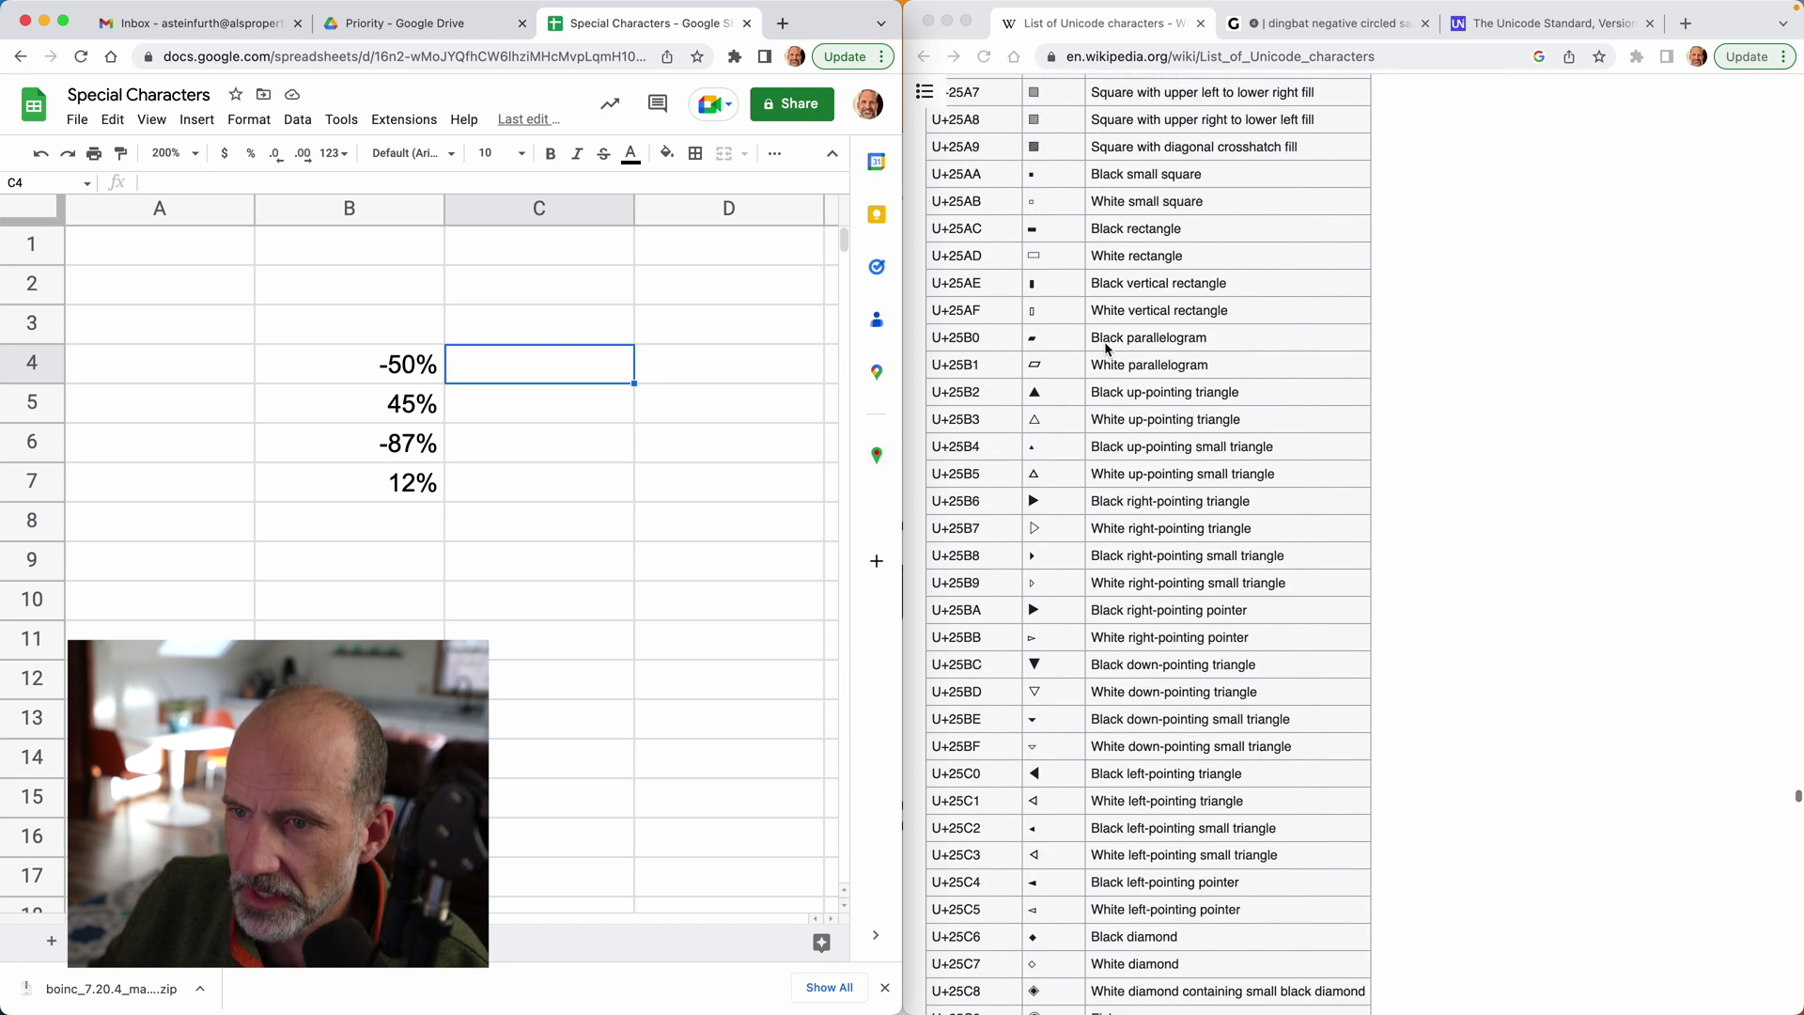
{"action": "left_click", "coordinate": [1045, 399]}
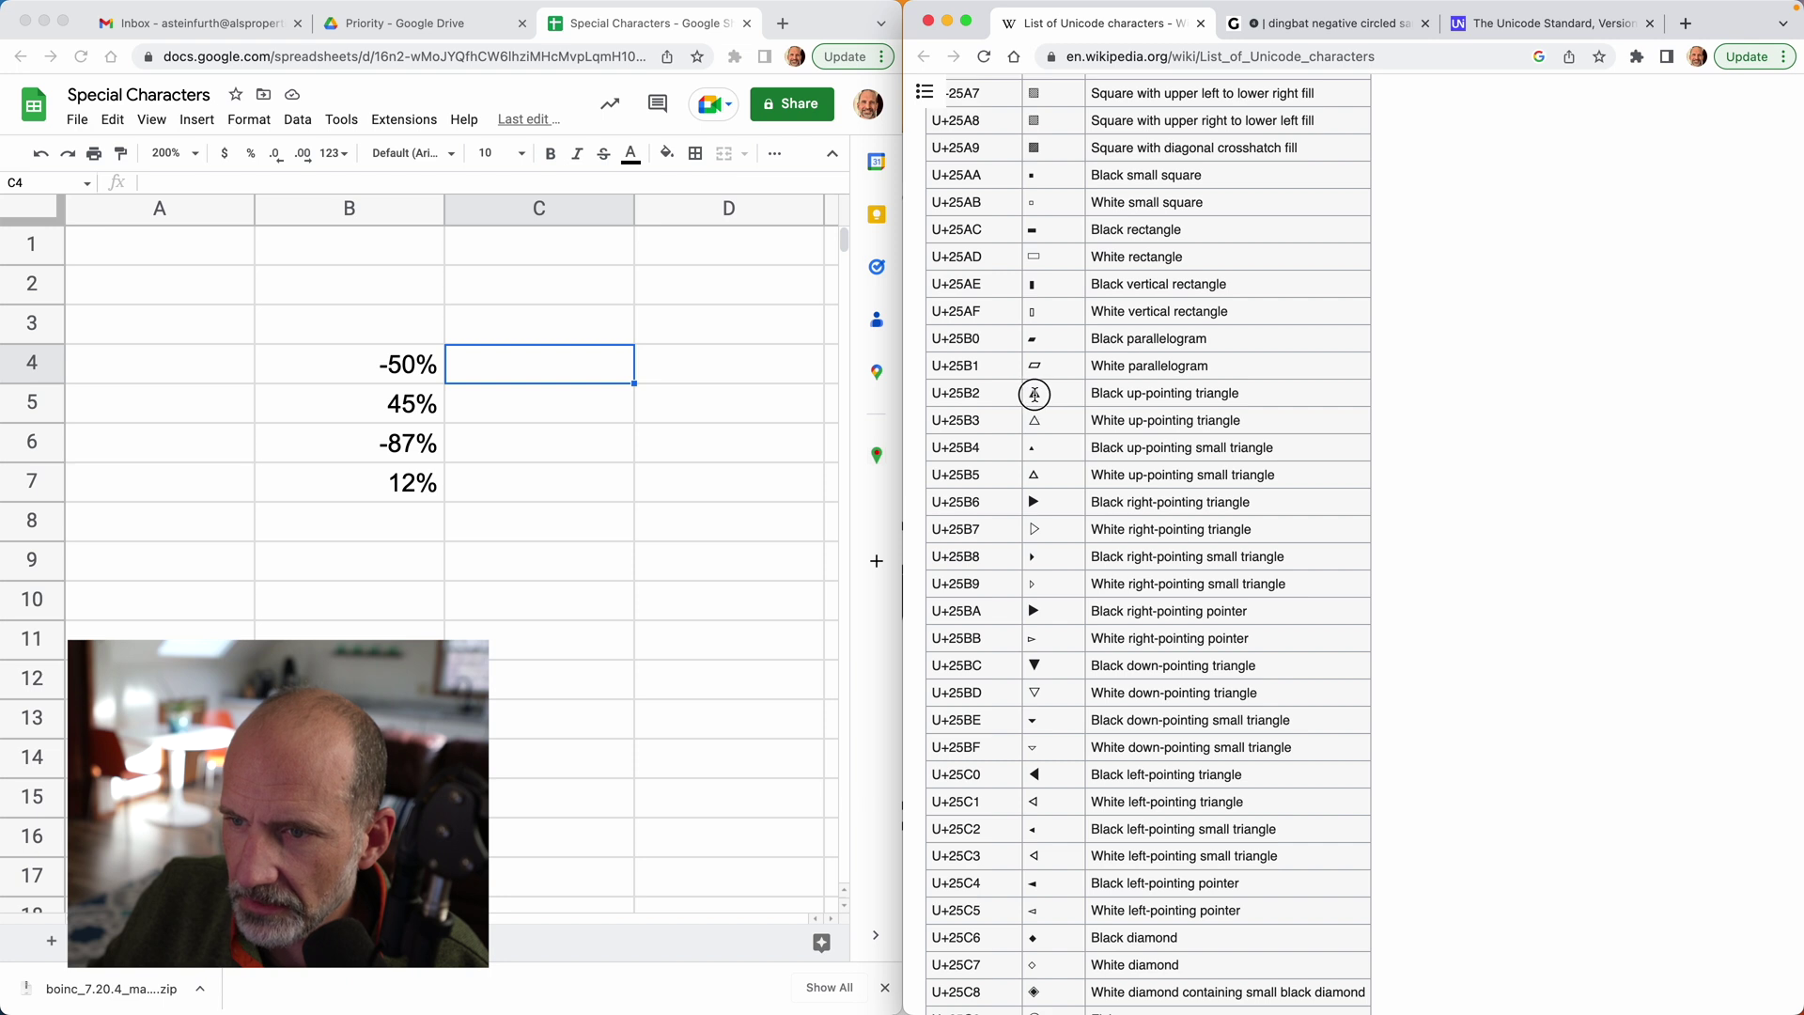
{"action": "left_click_drag", "start_coordinate": [1035, 395], "coordinate": [1039, 395]}
{"action": "key", "text": "super+c"}
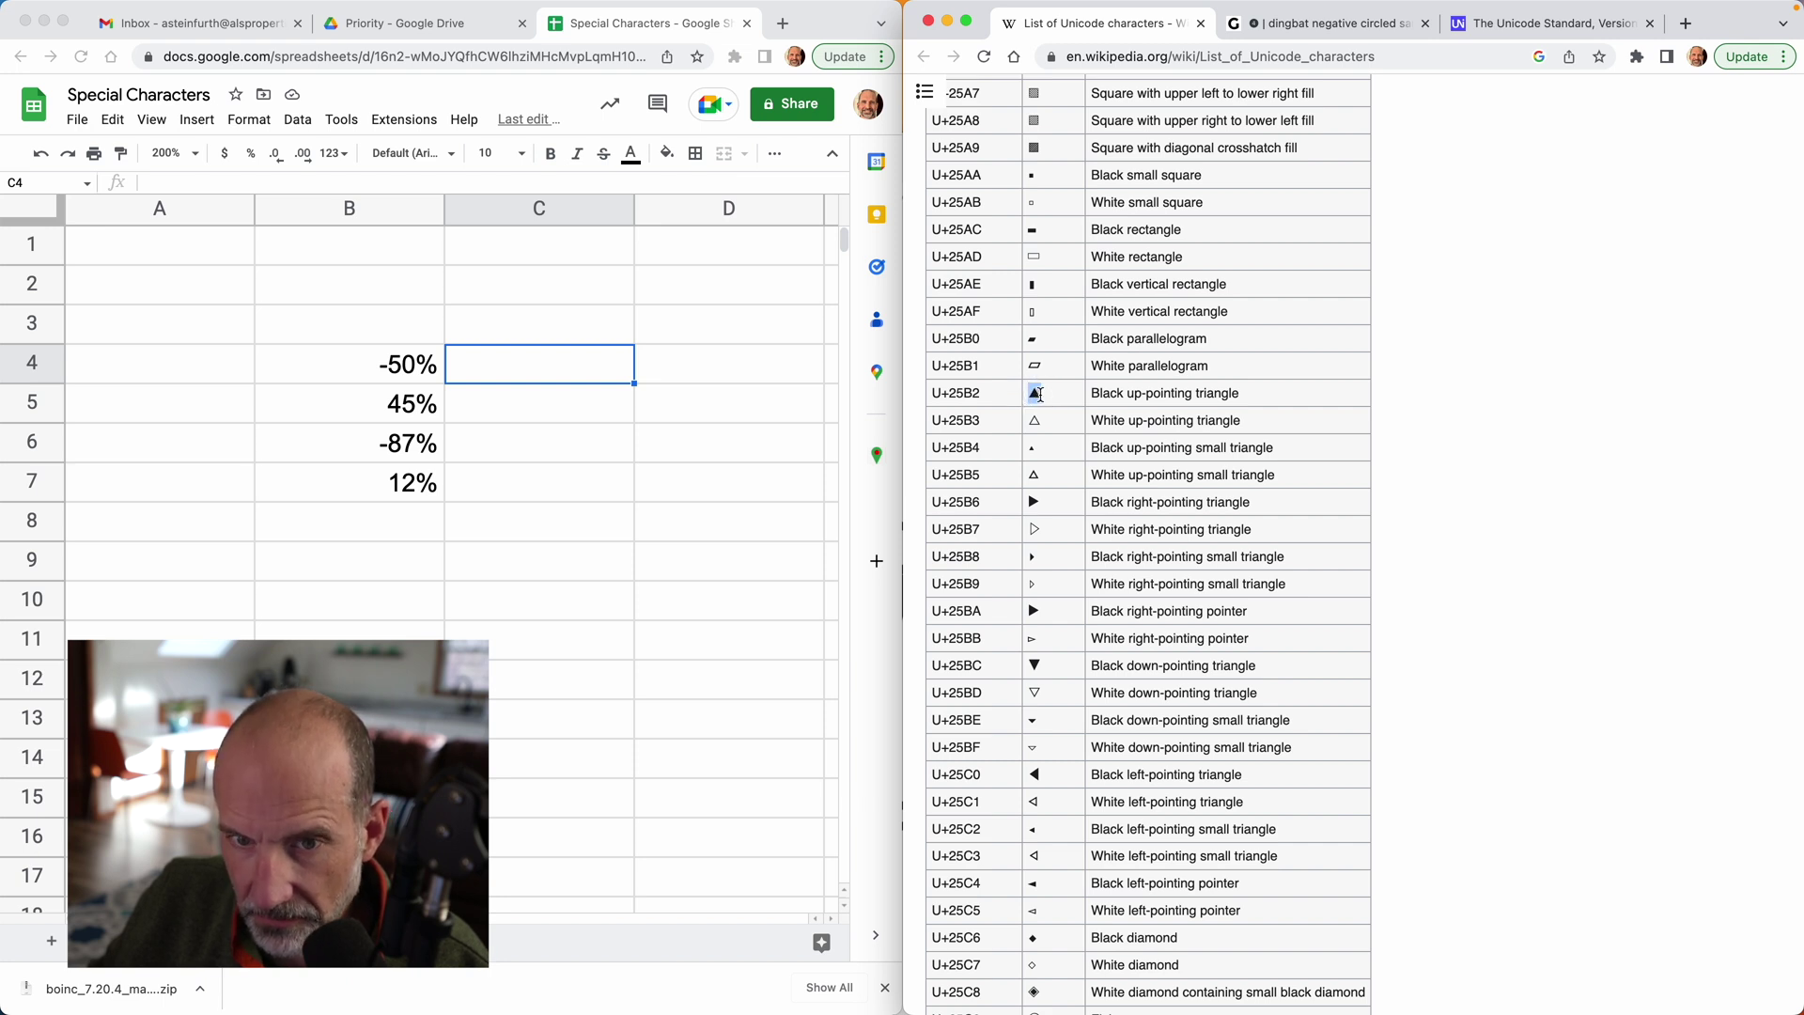
{"action": "left_click", "coordinate": [585, 370]}
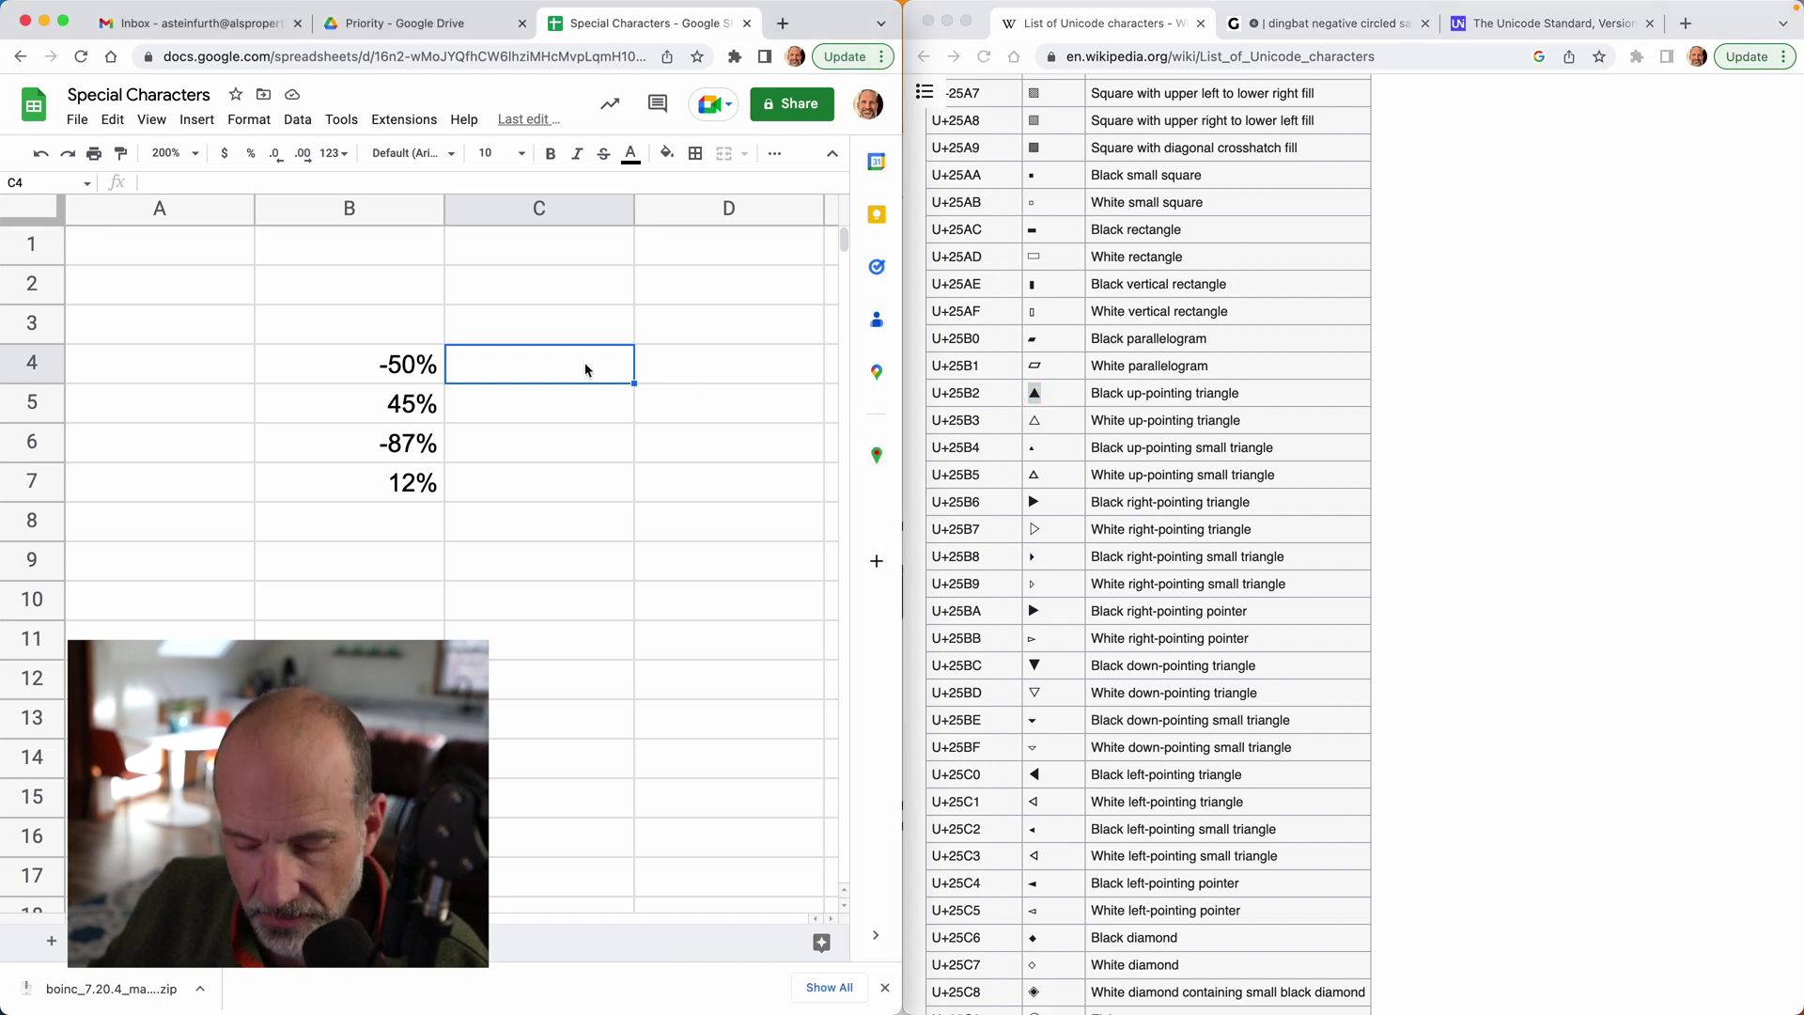
Paste the ▲ into C4 beside -50% and maximize the Sheets window
{"action": "key", "text": "super+v"}
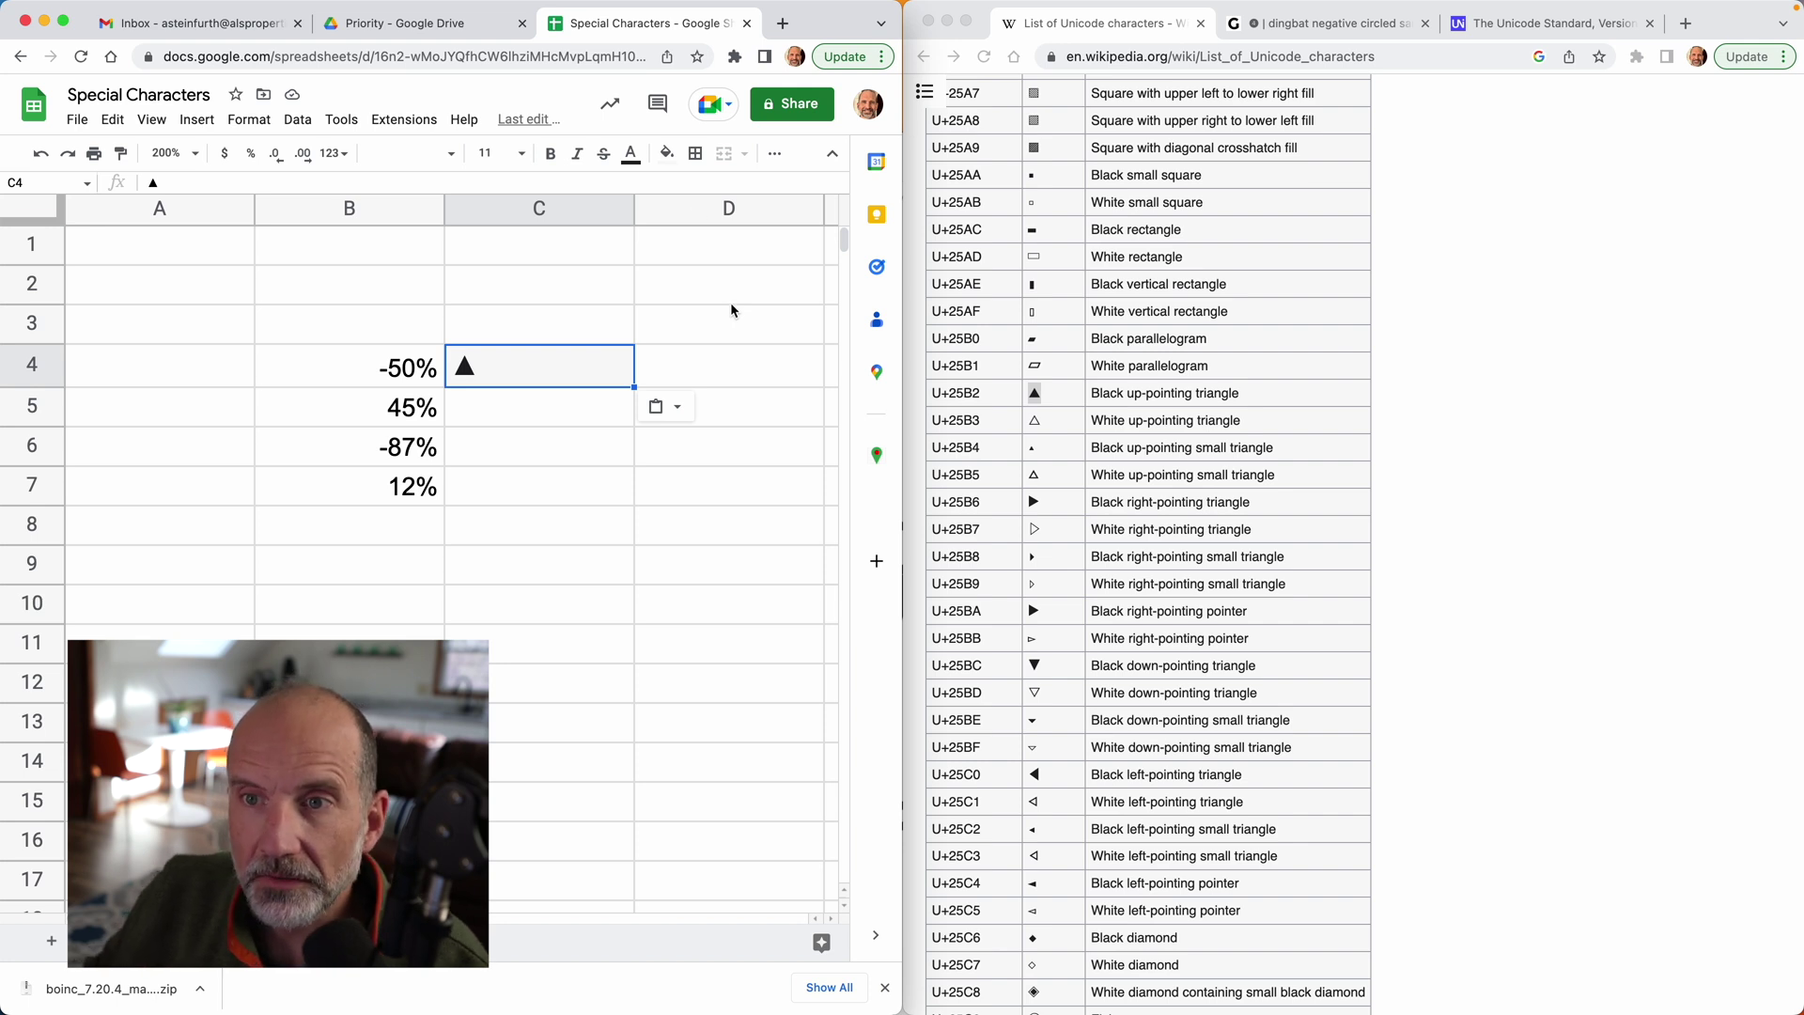
{"action": "double_click", "coordinate": [831, 21]}
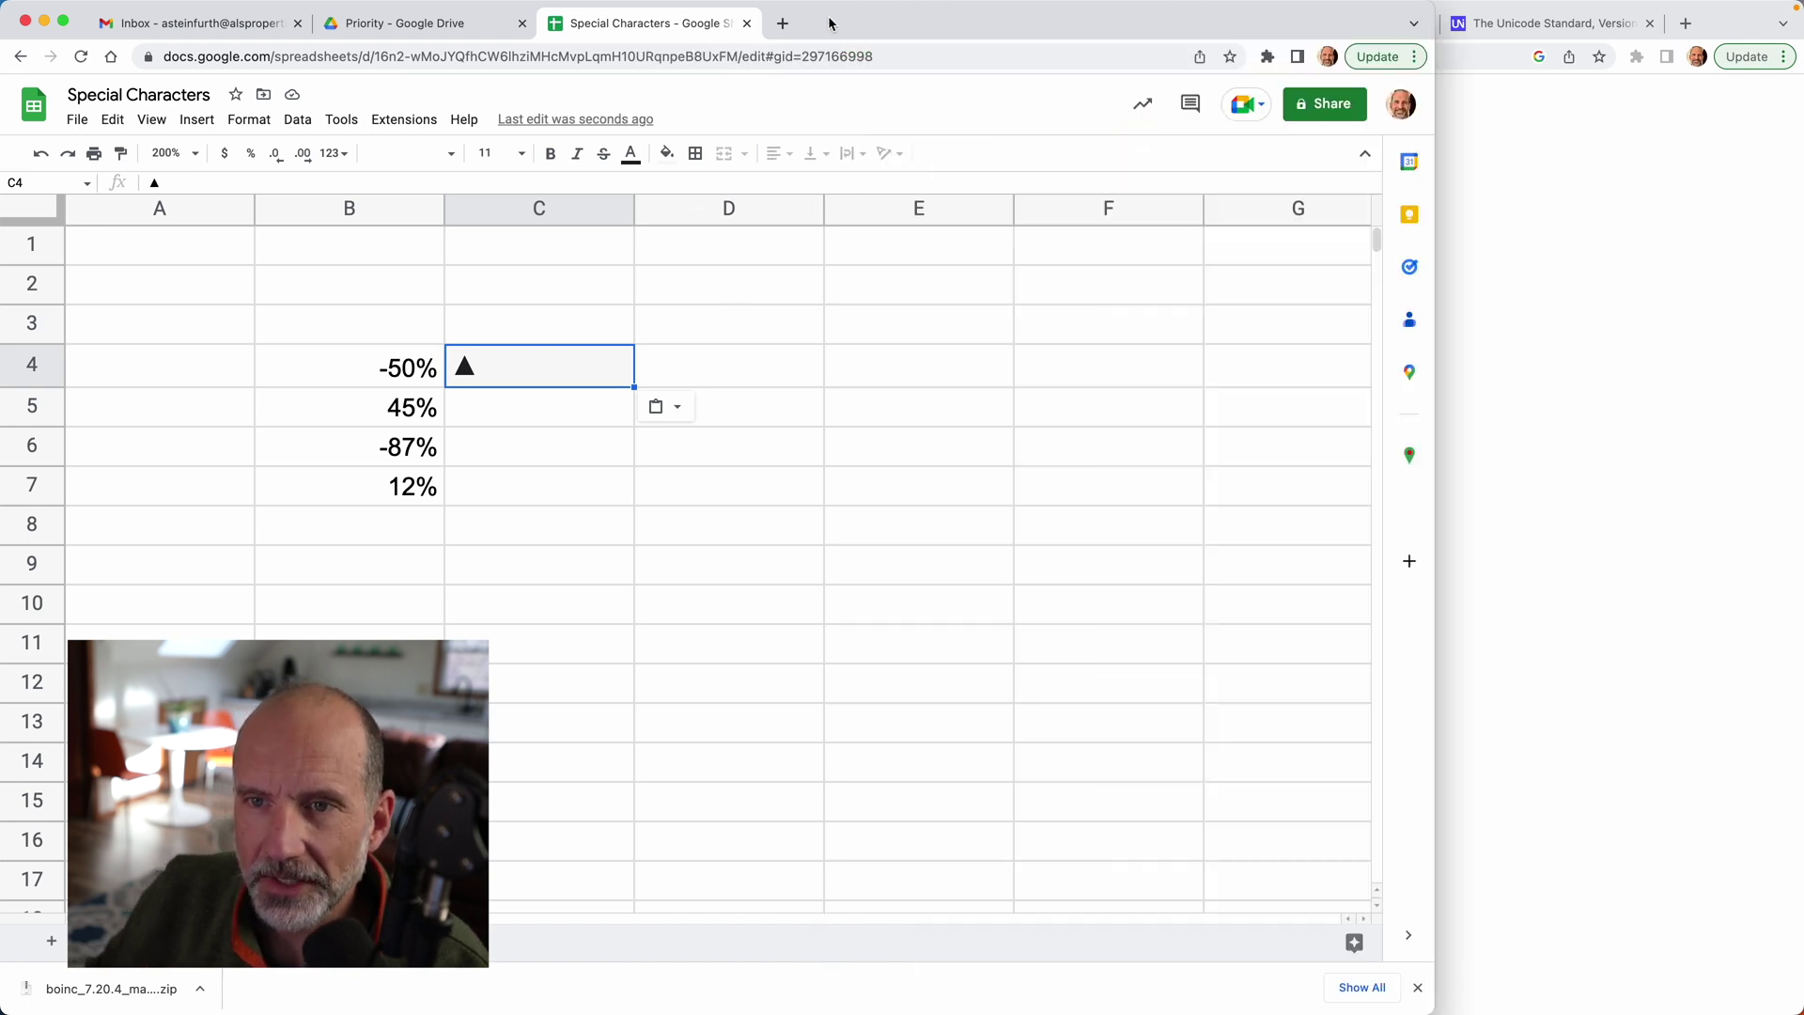
Launch the Insert Special Characters add-on and search its symbols for triangle
{"action": "left_click", "coordinate": [414, 127]}
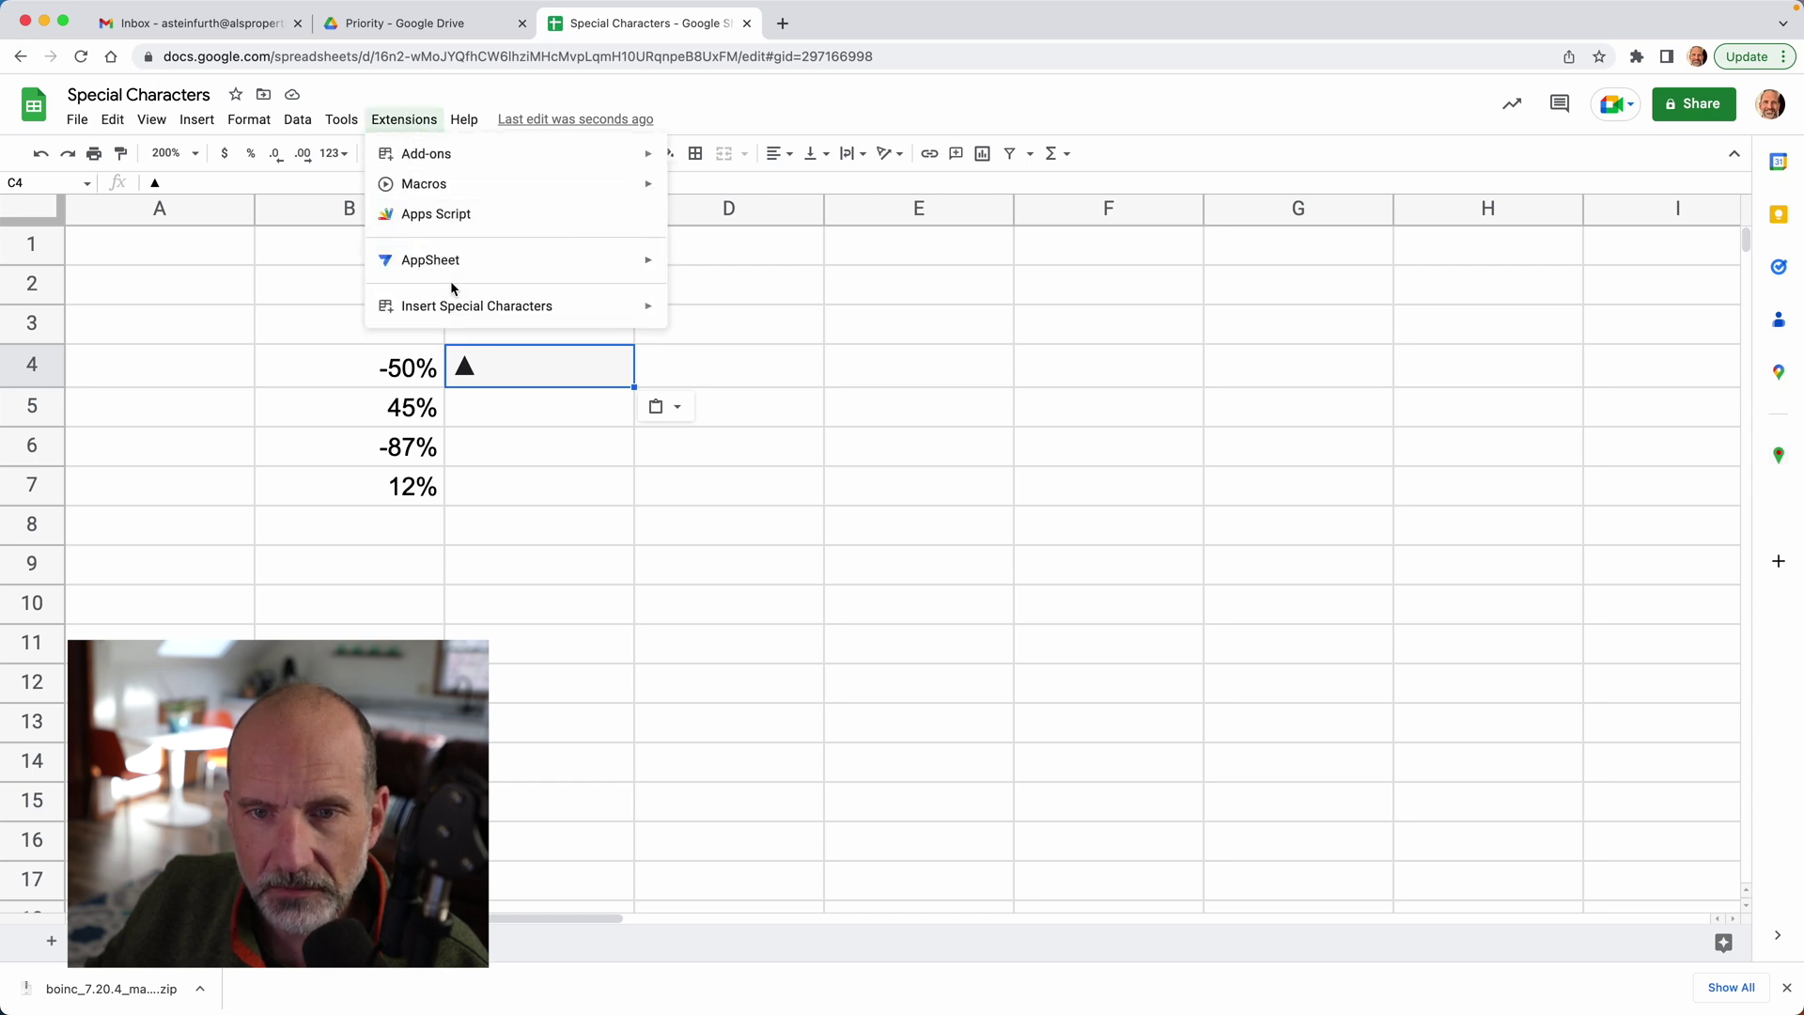
{"action": "mouse_move", "coordinate": [531, 313]}
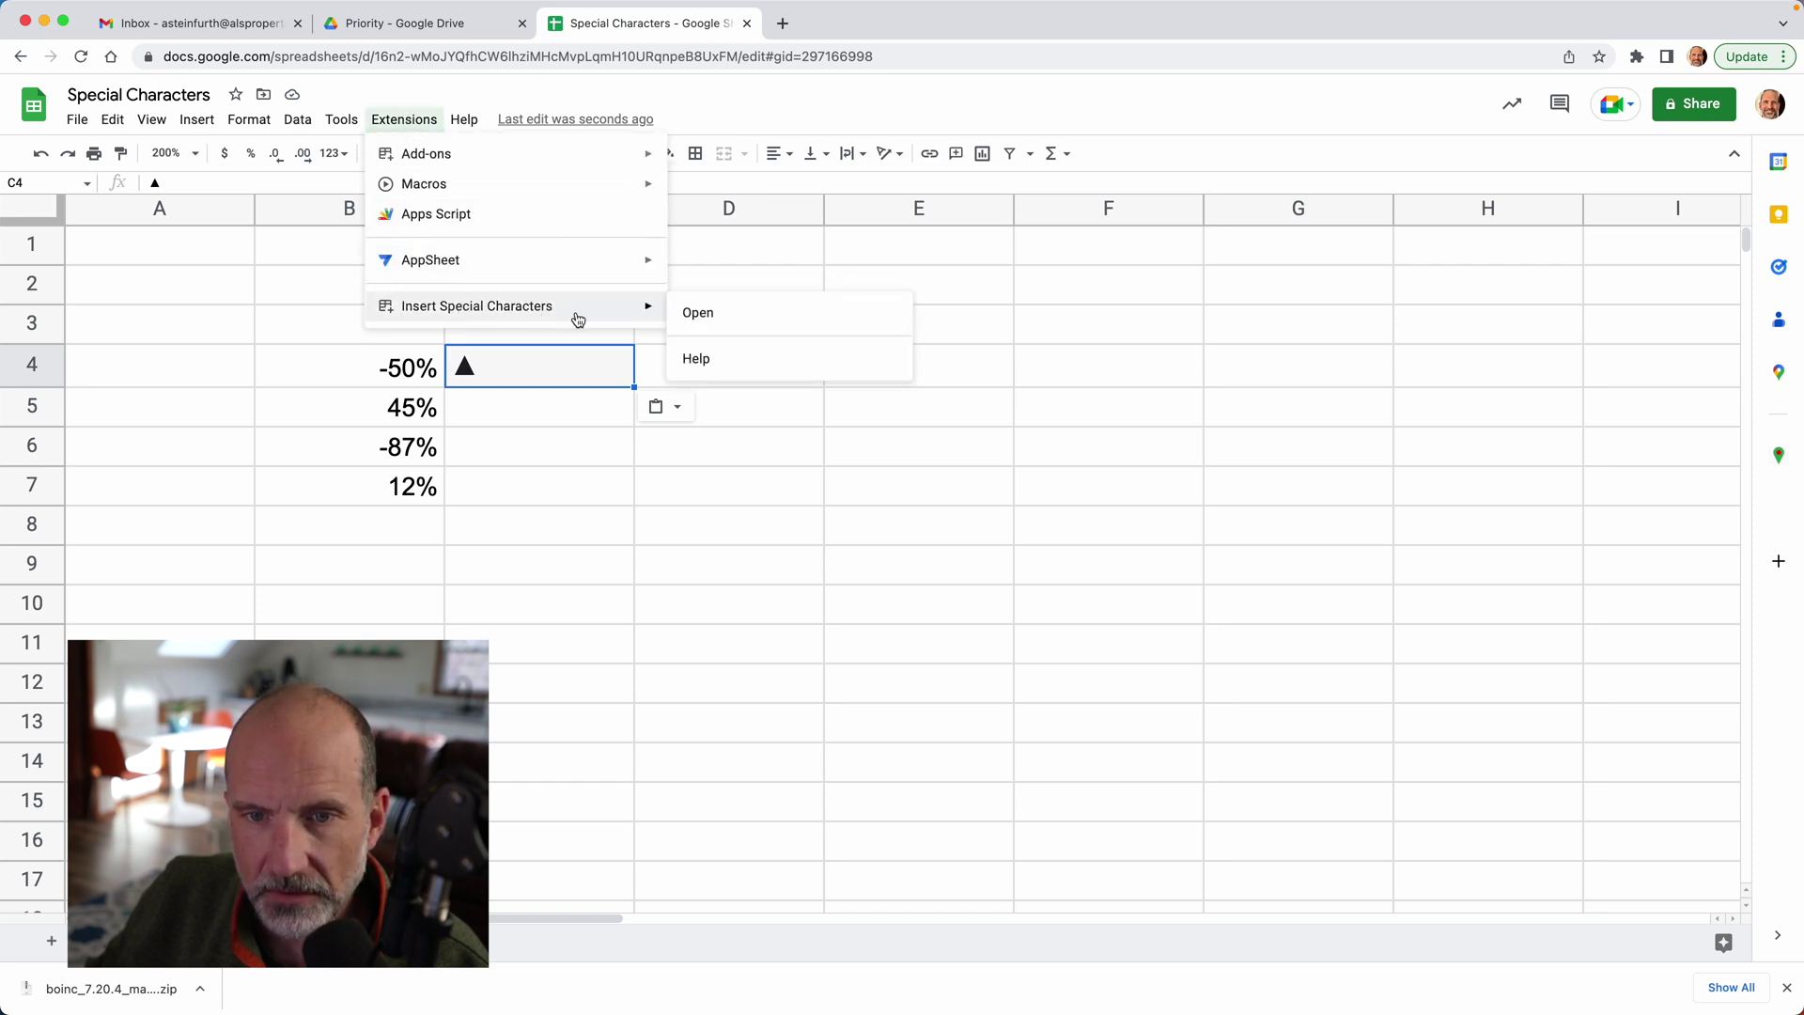
{"action": "left_click", "coordinate": [680, 316]}
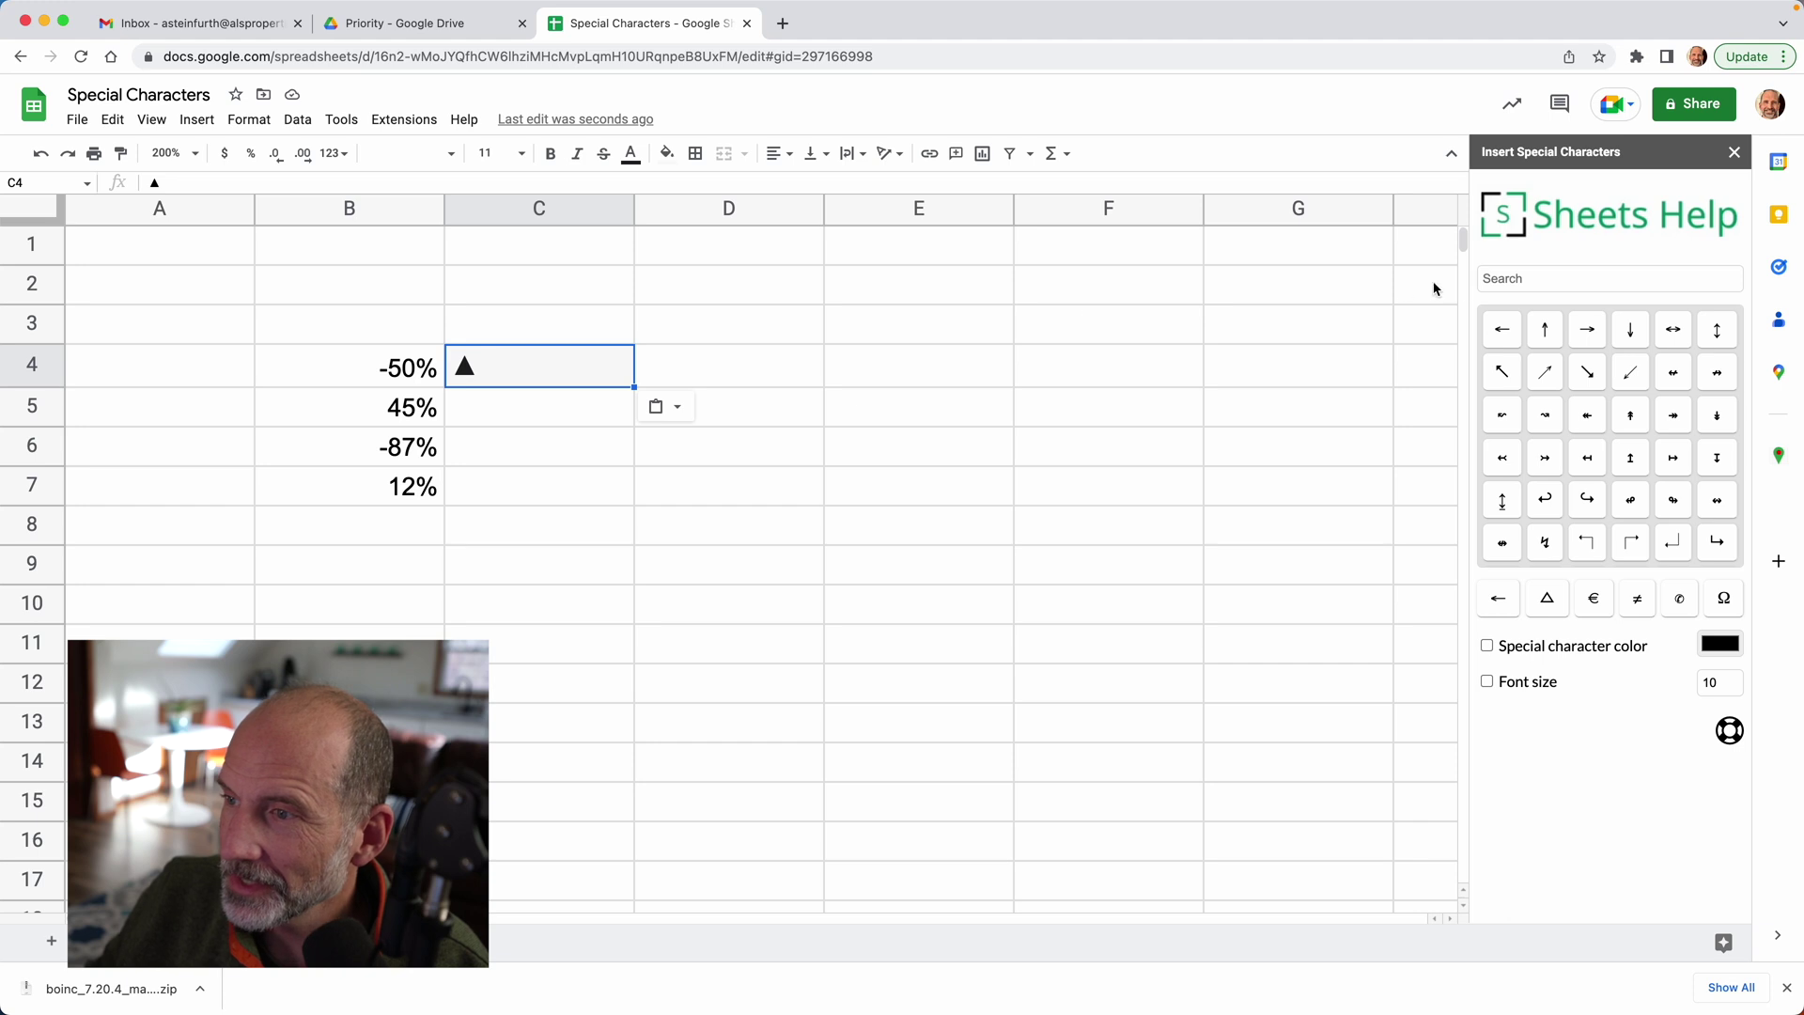
{"action": "left_click", "coordinate": [1504, 279]}
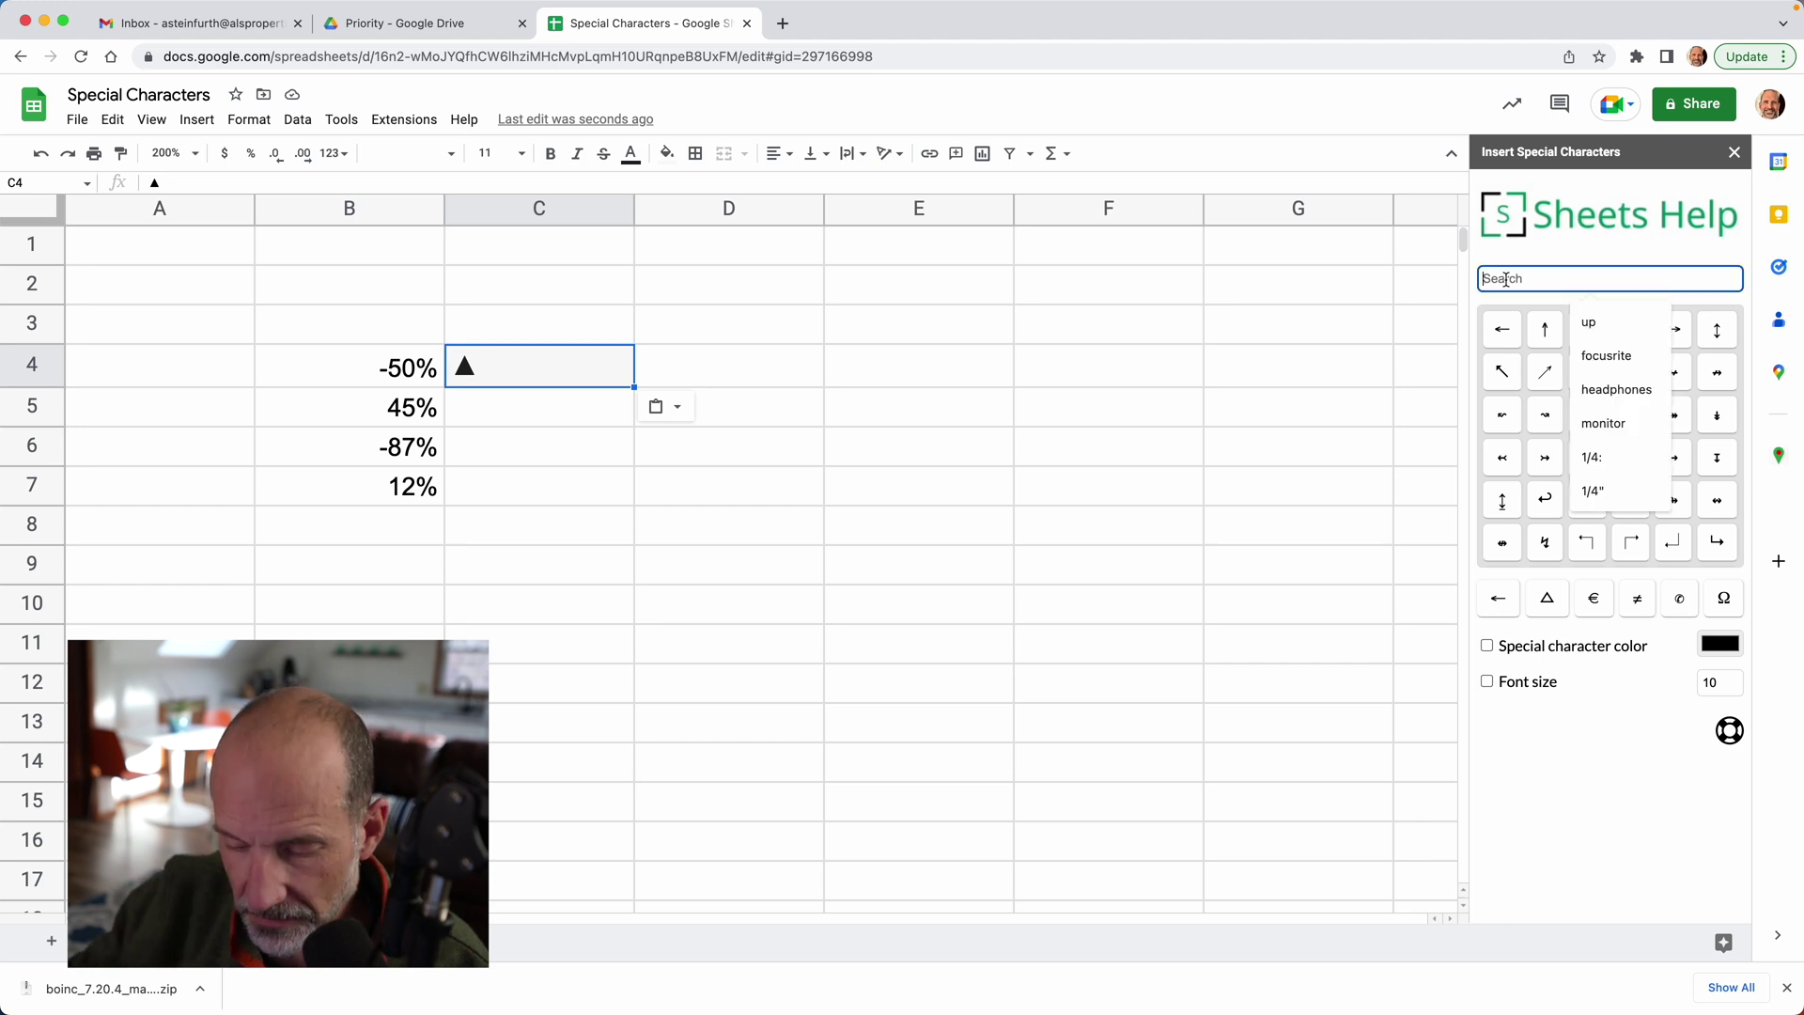
{"action": "type", "text": "tria"}
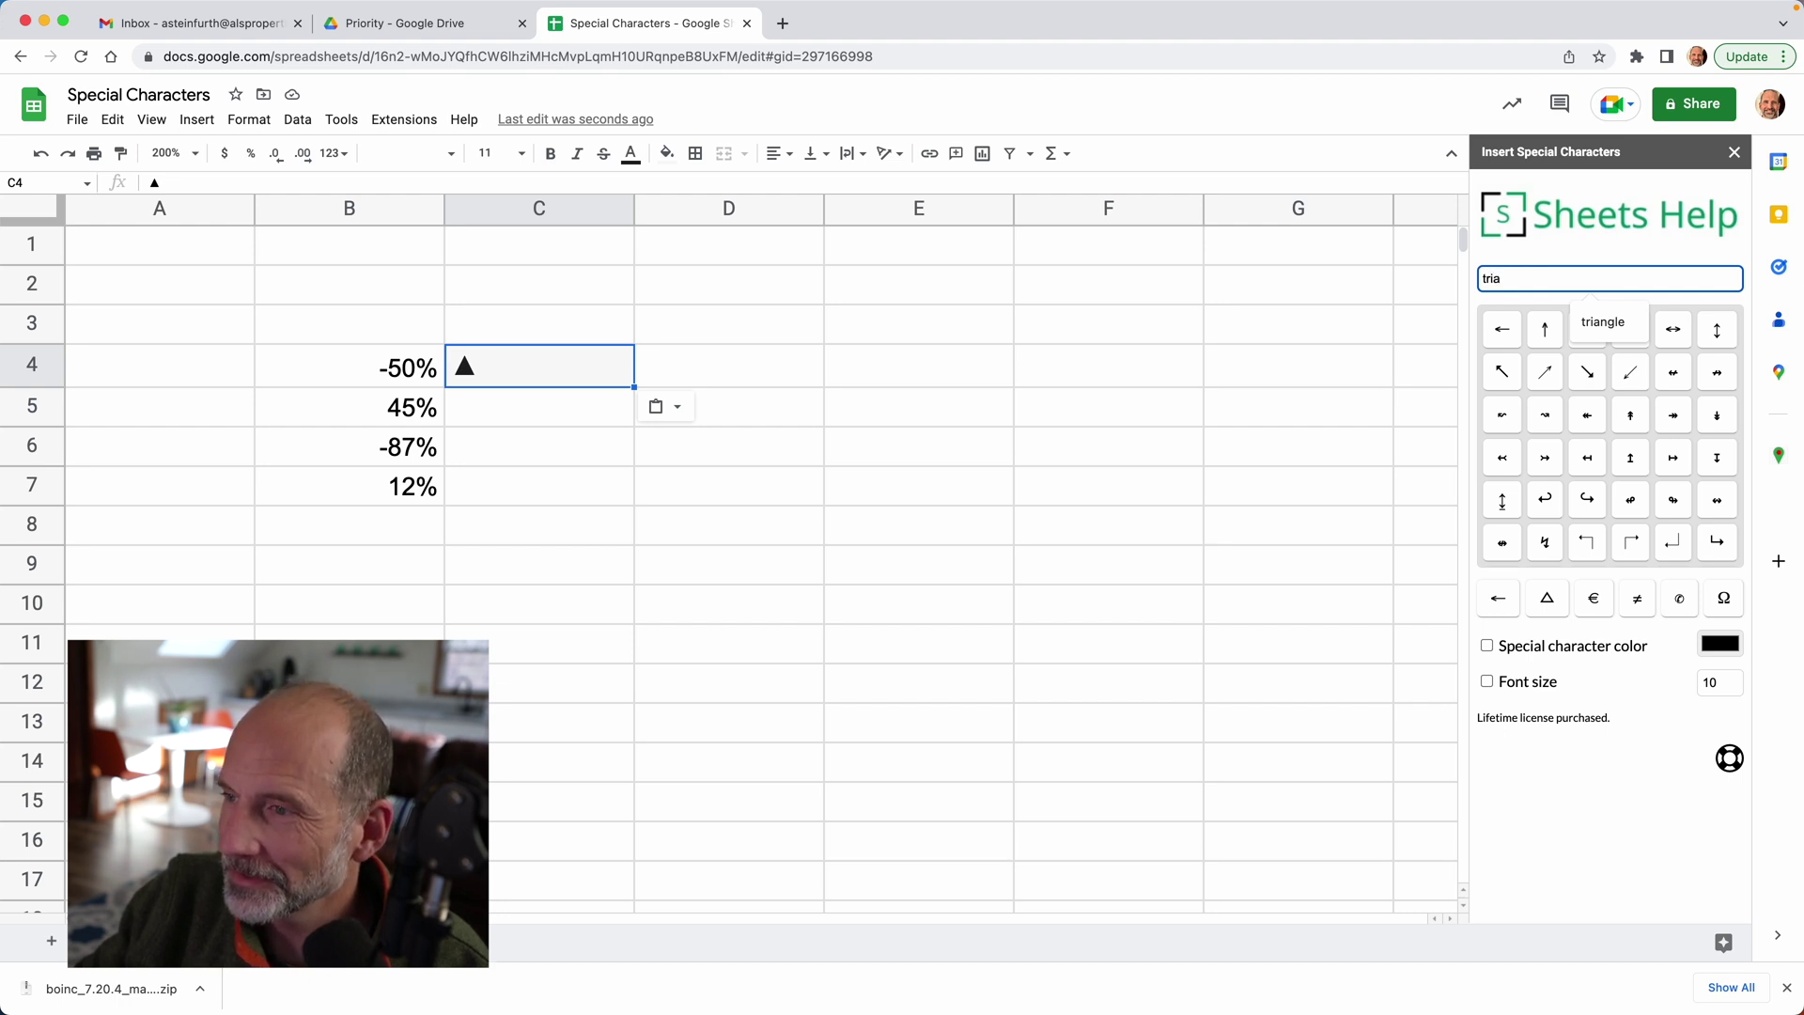
{"action": "type", "text": "e"}
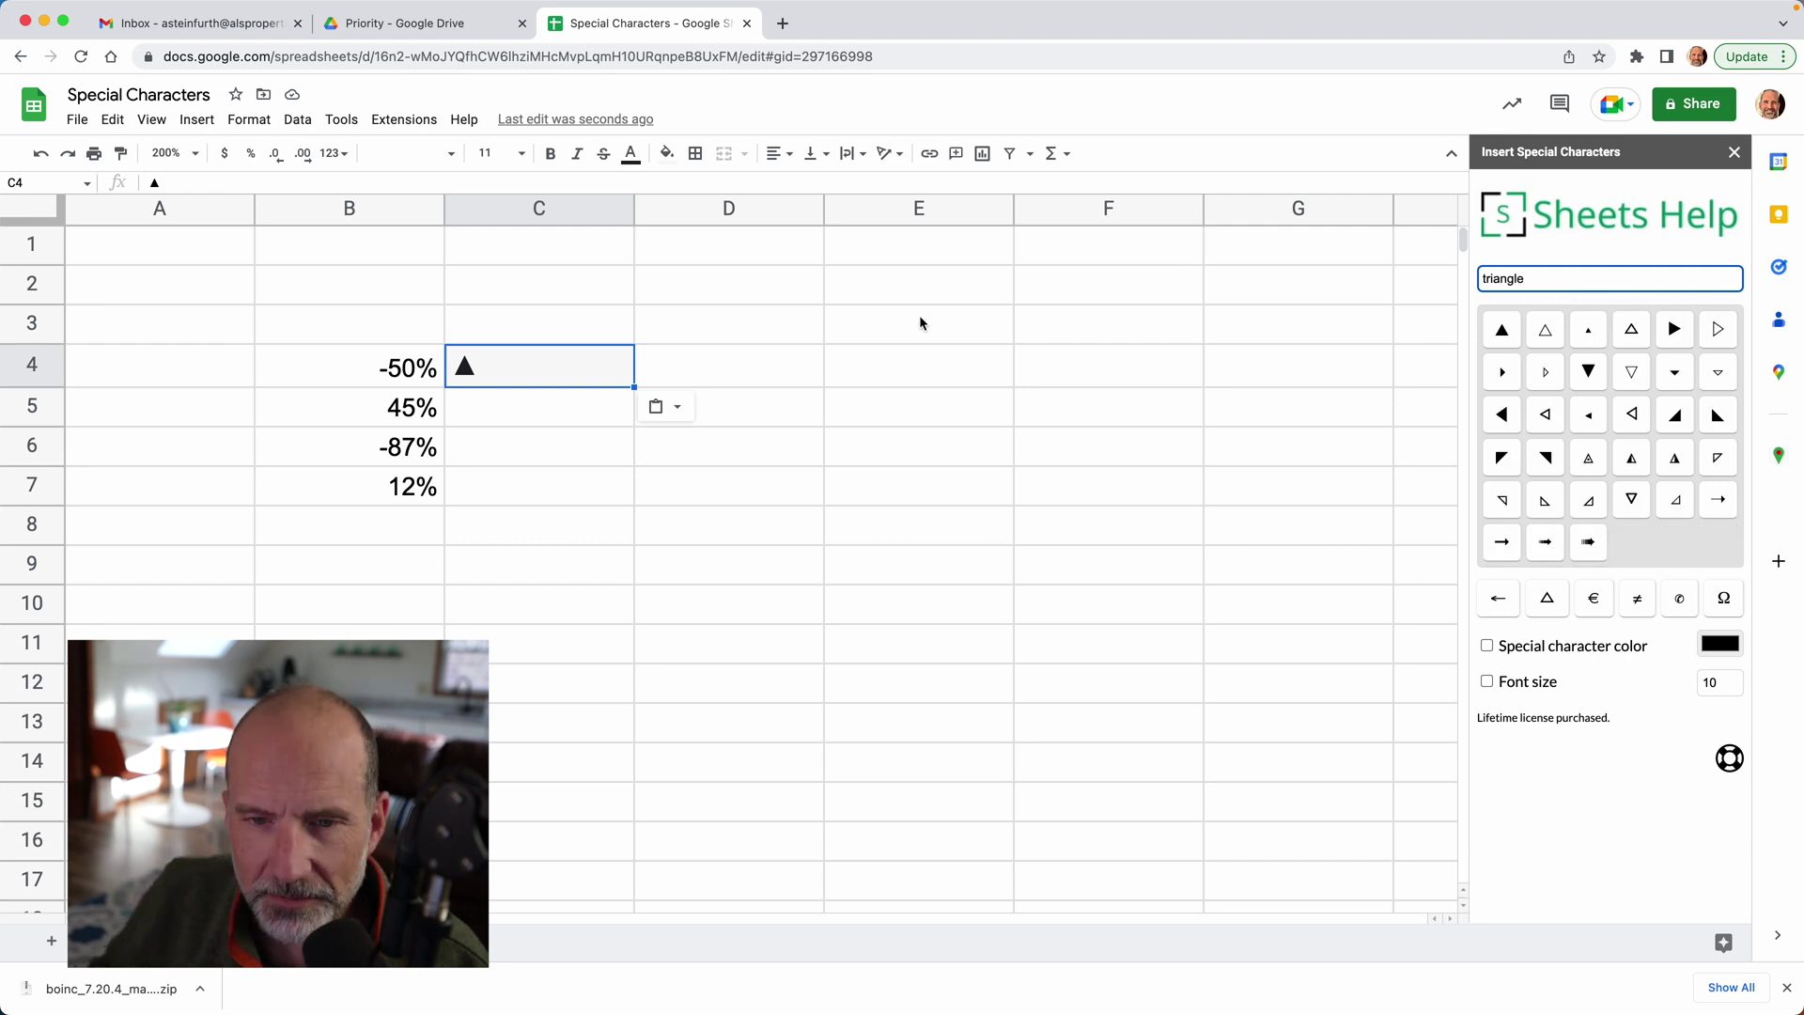
Move the ▲ from C4 down to C5 beside 45%, and insert a ▼ into C4 from the add-on
{"action": "left_click", "coordinate": [514, 361]}
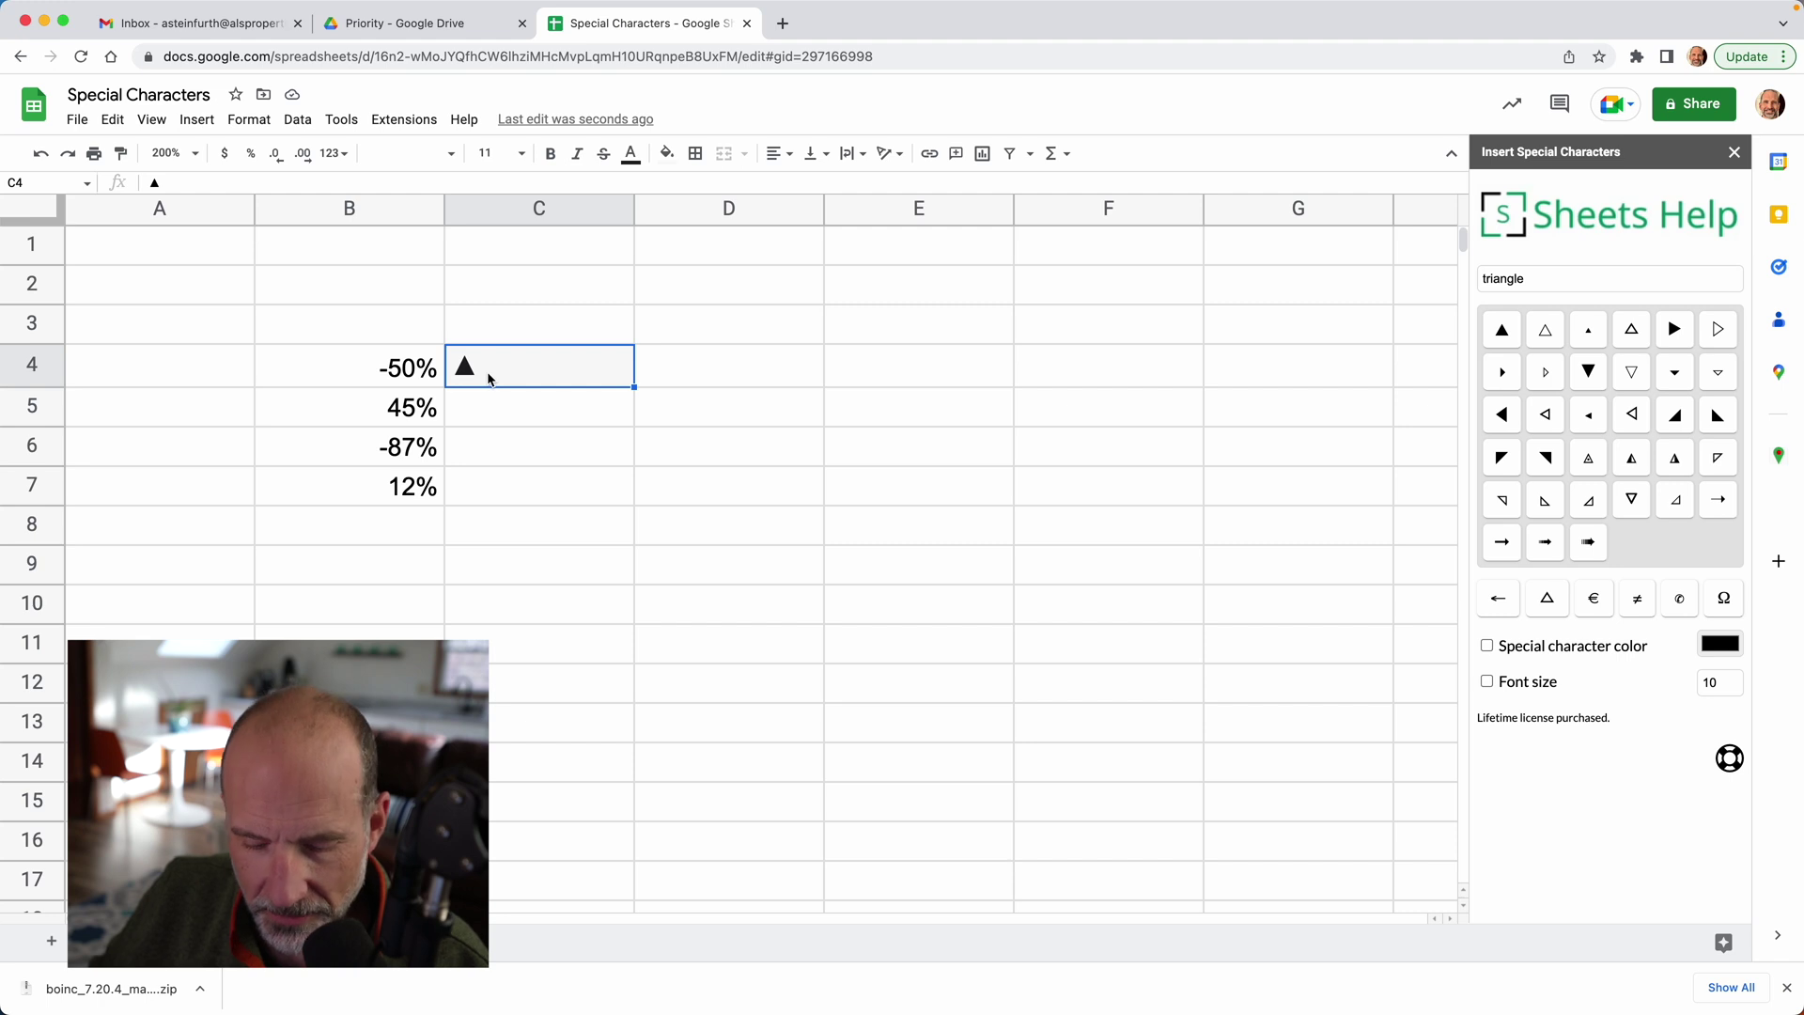
{"action": "key", "text": "super+c"}
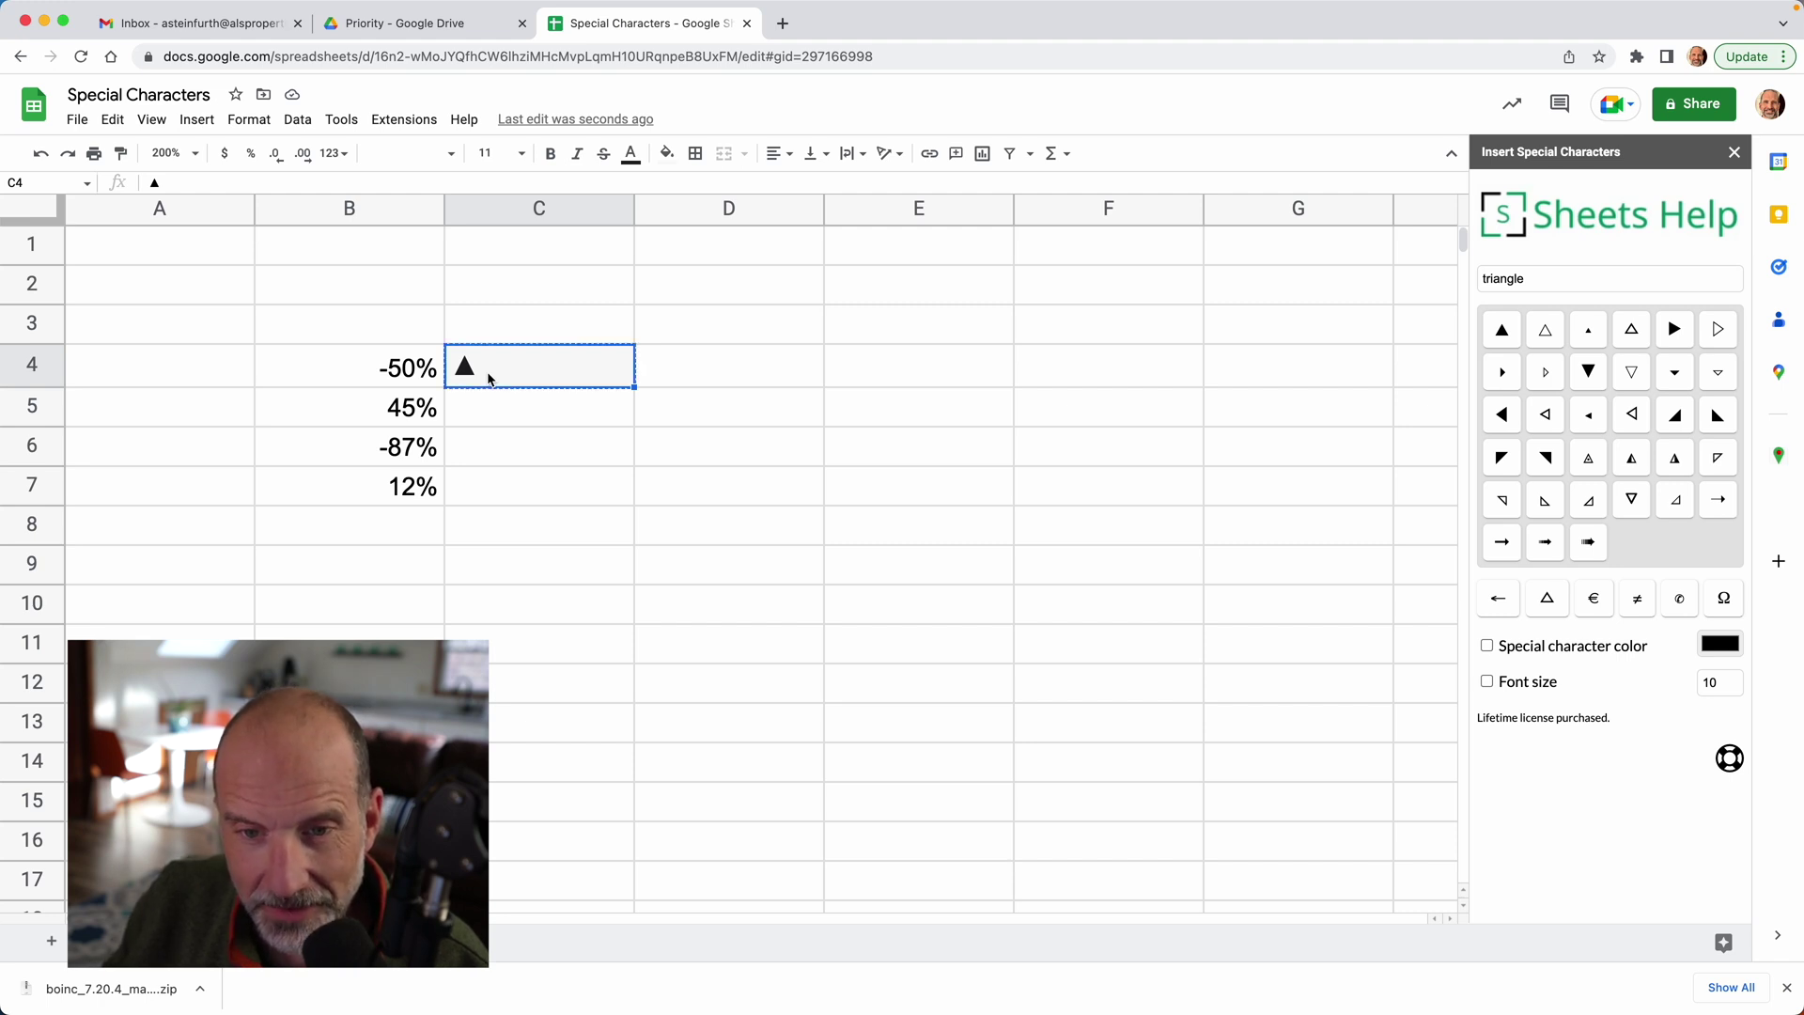
{"action": "key", "text": "Down"}
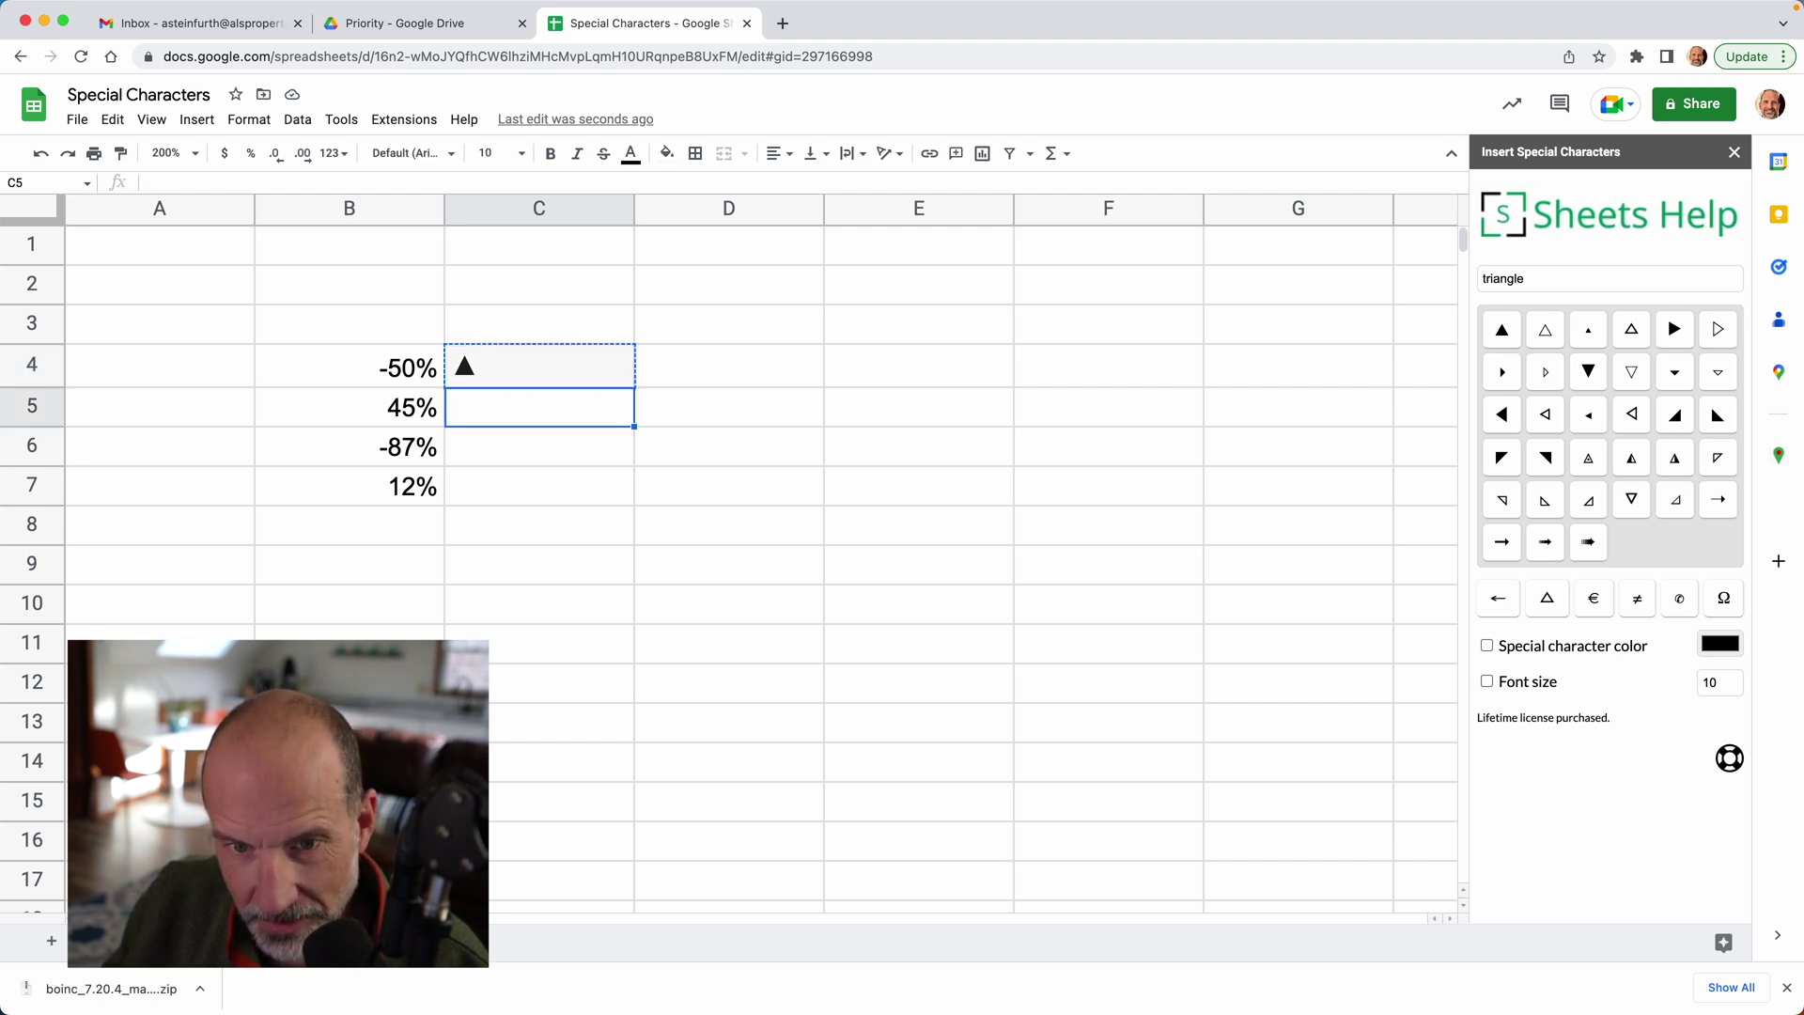
{"action": "key", "text": "super+v"}
{"action": "key", "text": "Up"}
{"action": "key", "text": "Delete"}
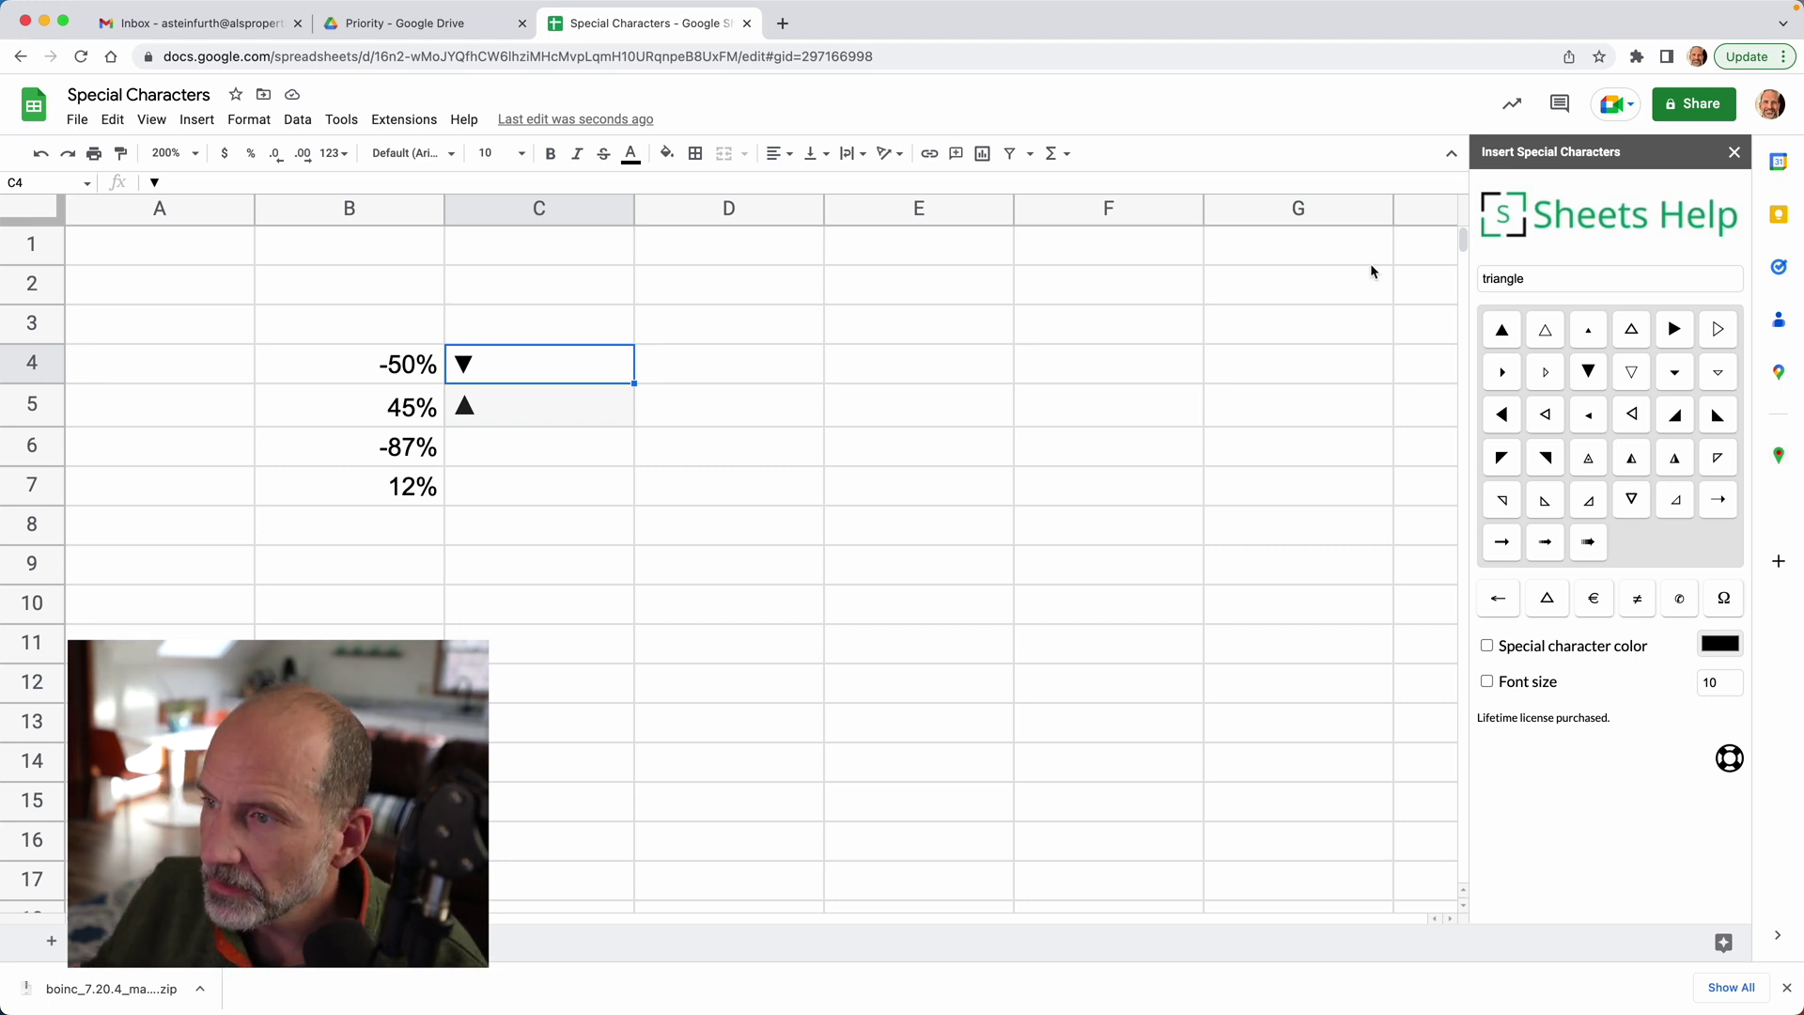
{"action": "left_click", "coordinate": [1479, 282]}
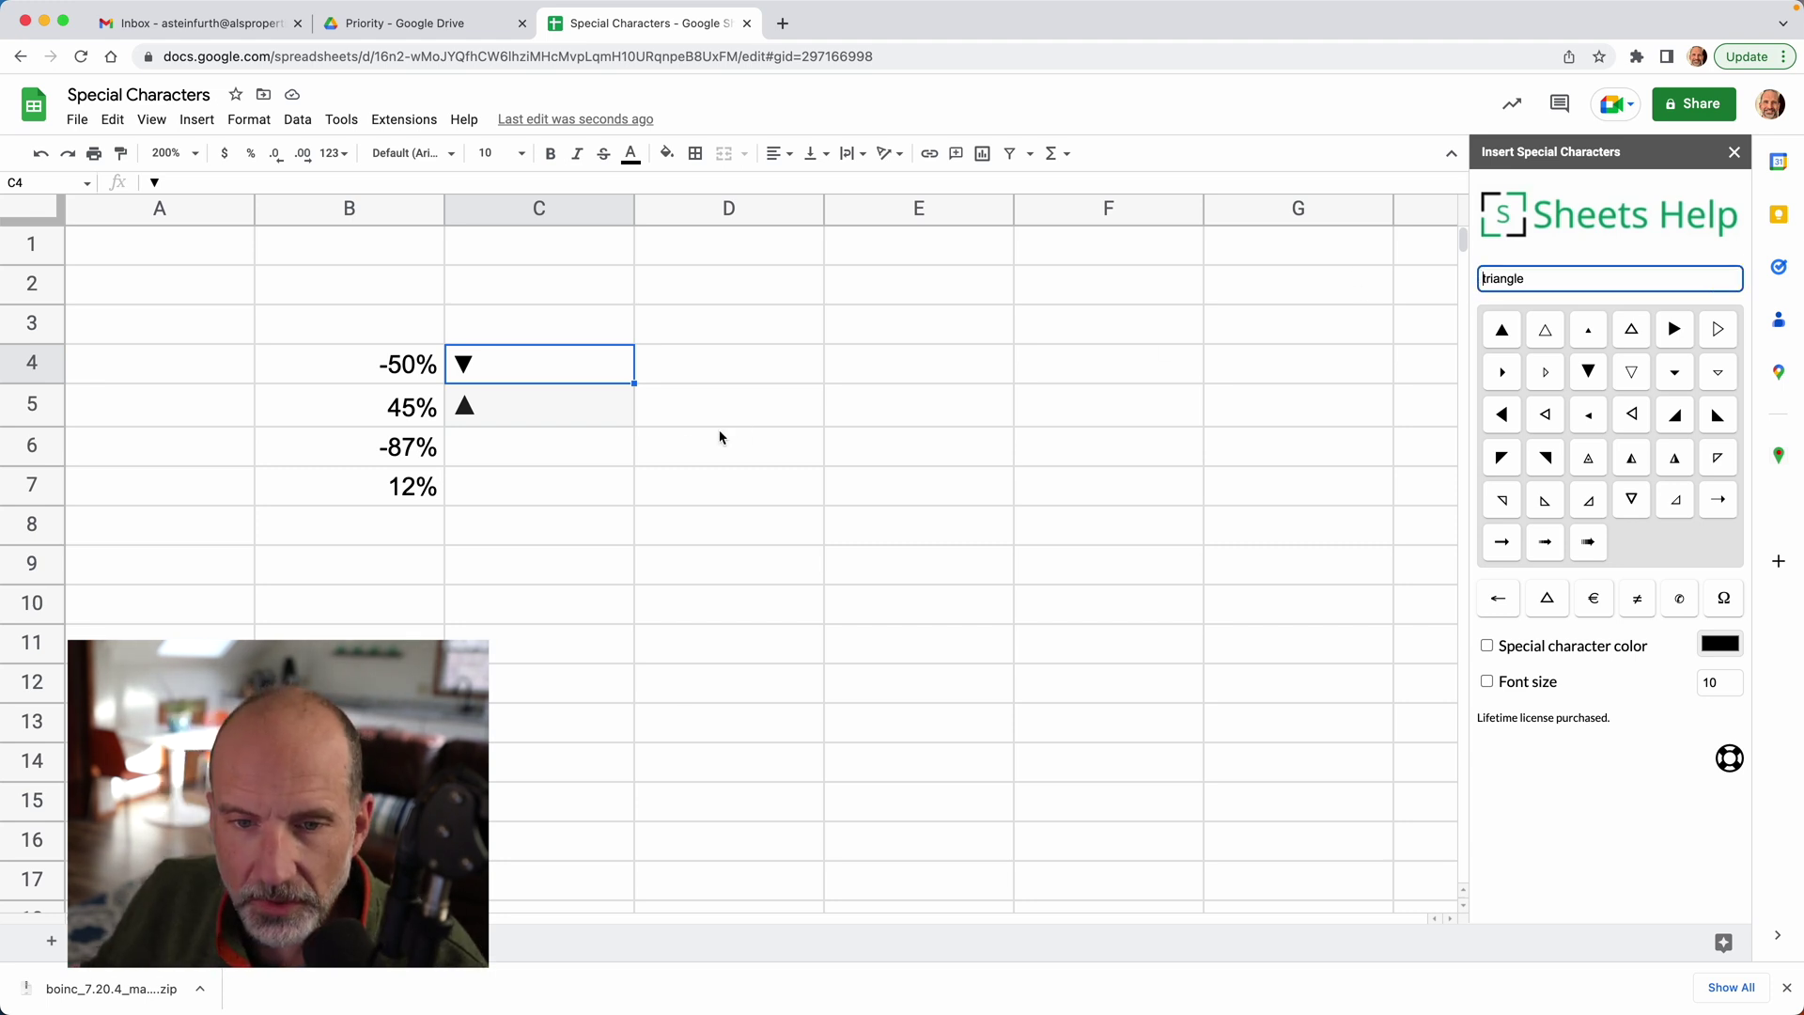
Search the add-on for 'arrow' and put ↘ in C6 and ↗ in C7
{"action": "left_click", "coordinate": [601, 443]}
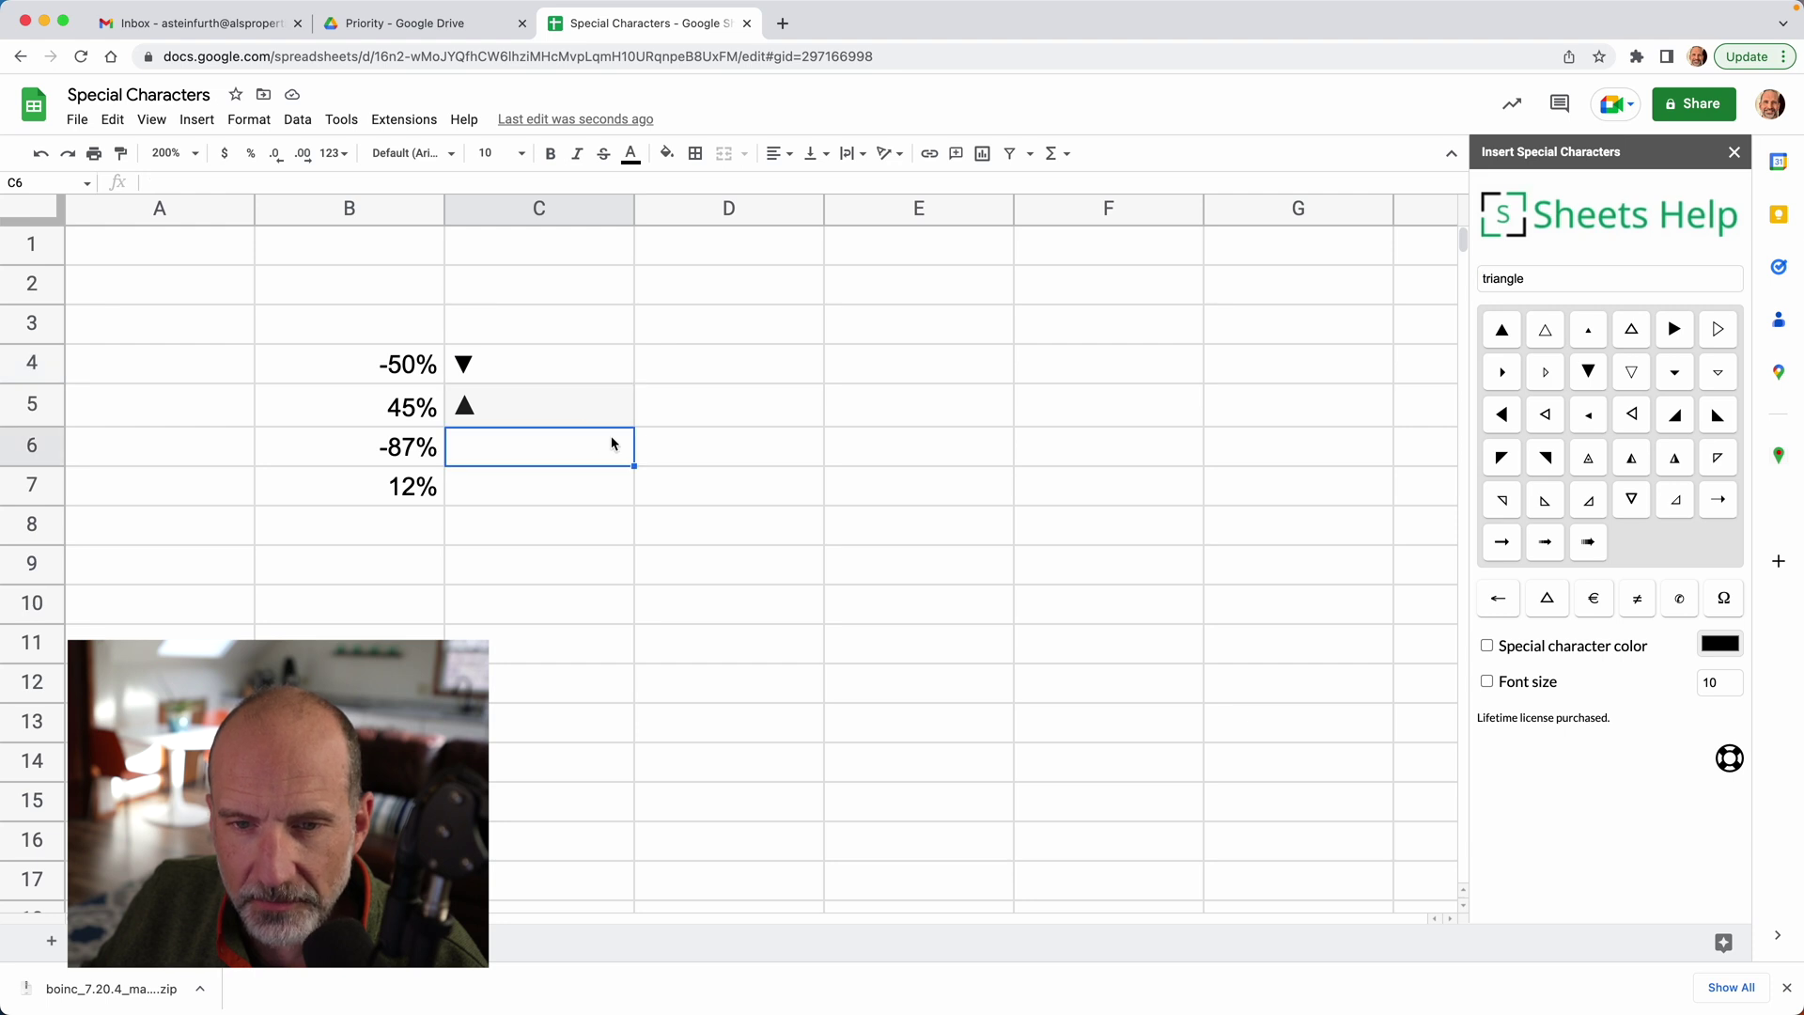
{"action": "double_click", "coordinate": [1510, 278]}
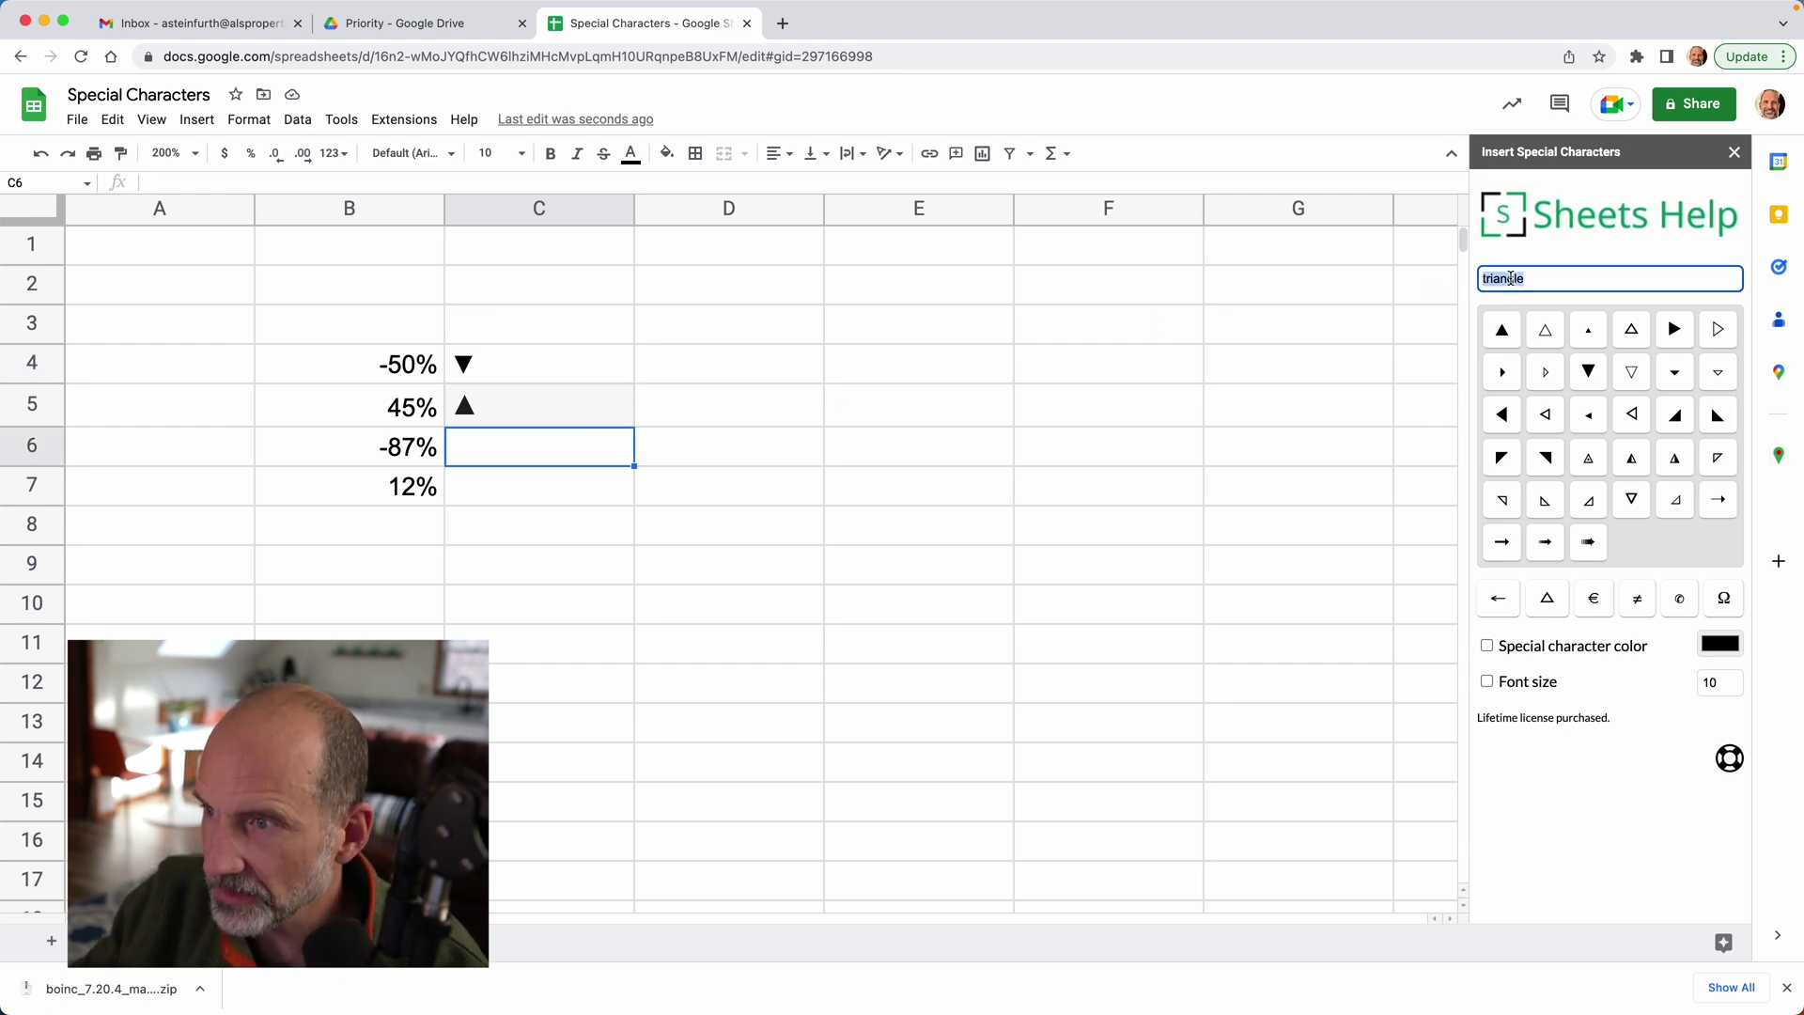
{"action": "type", "text": "arrow"}
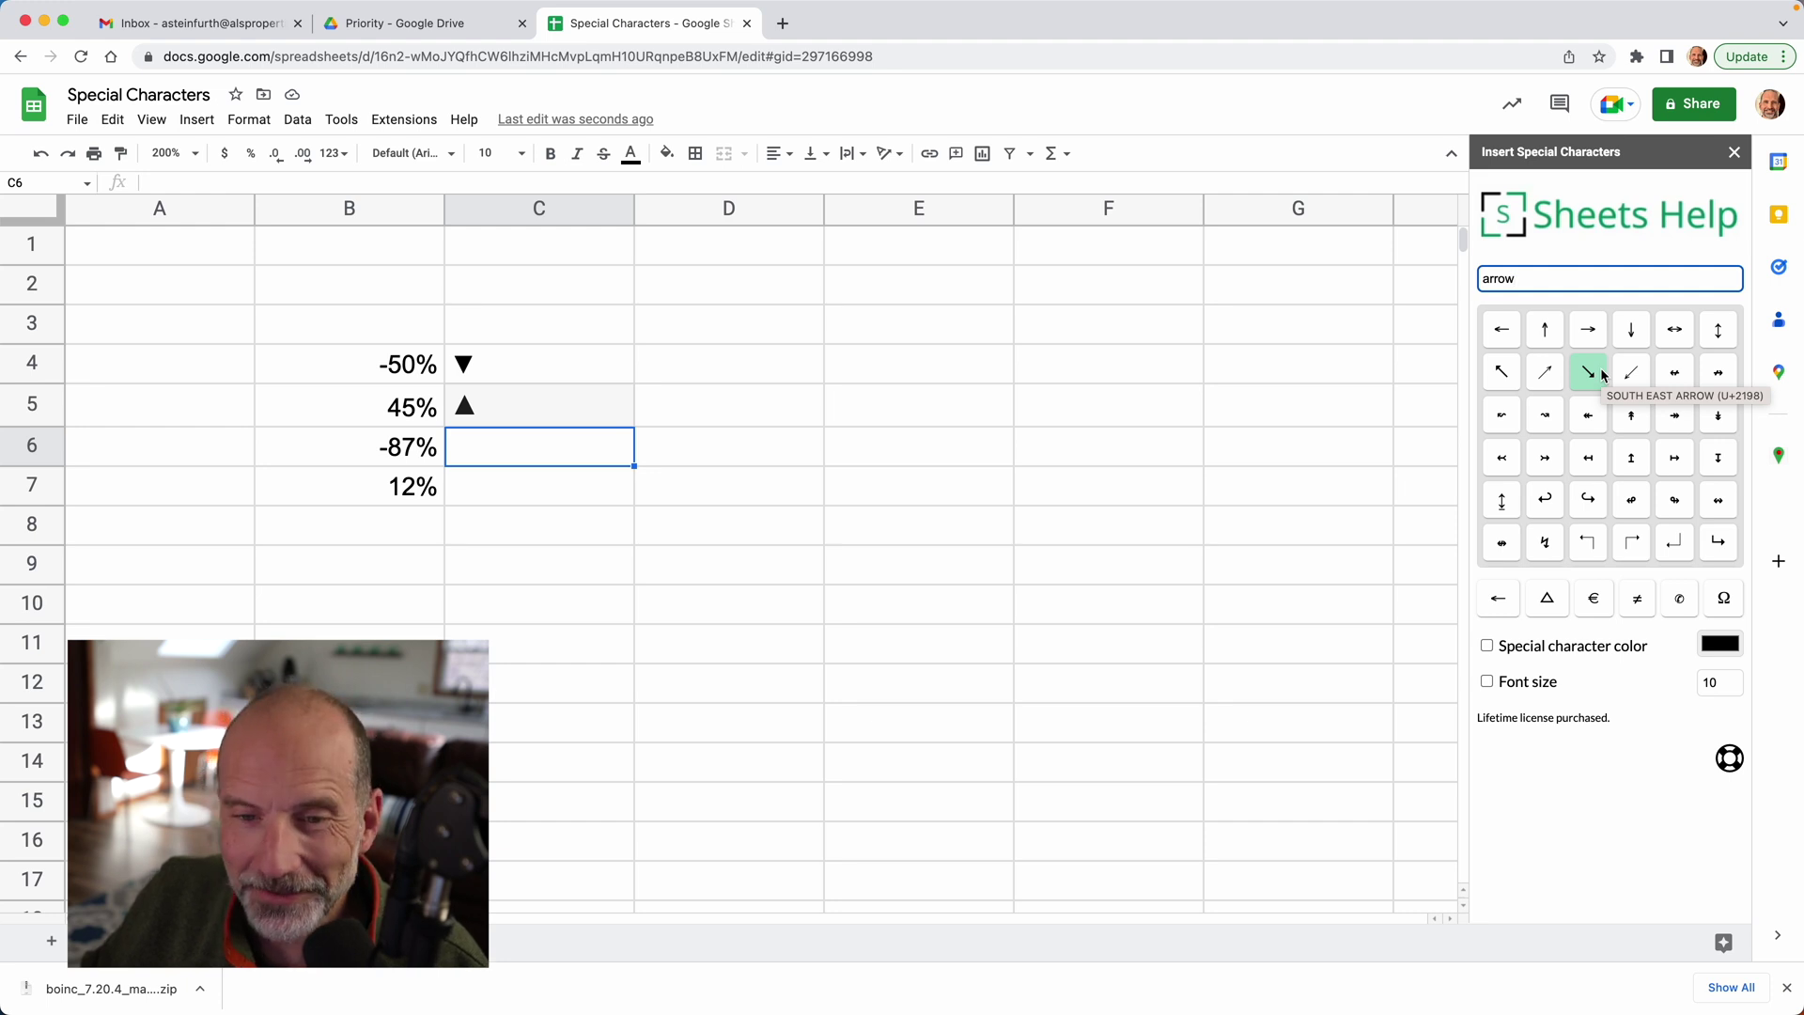
{"action": "left_click", "coordinate": [1603, 374]}
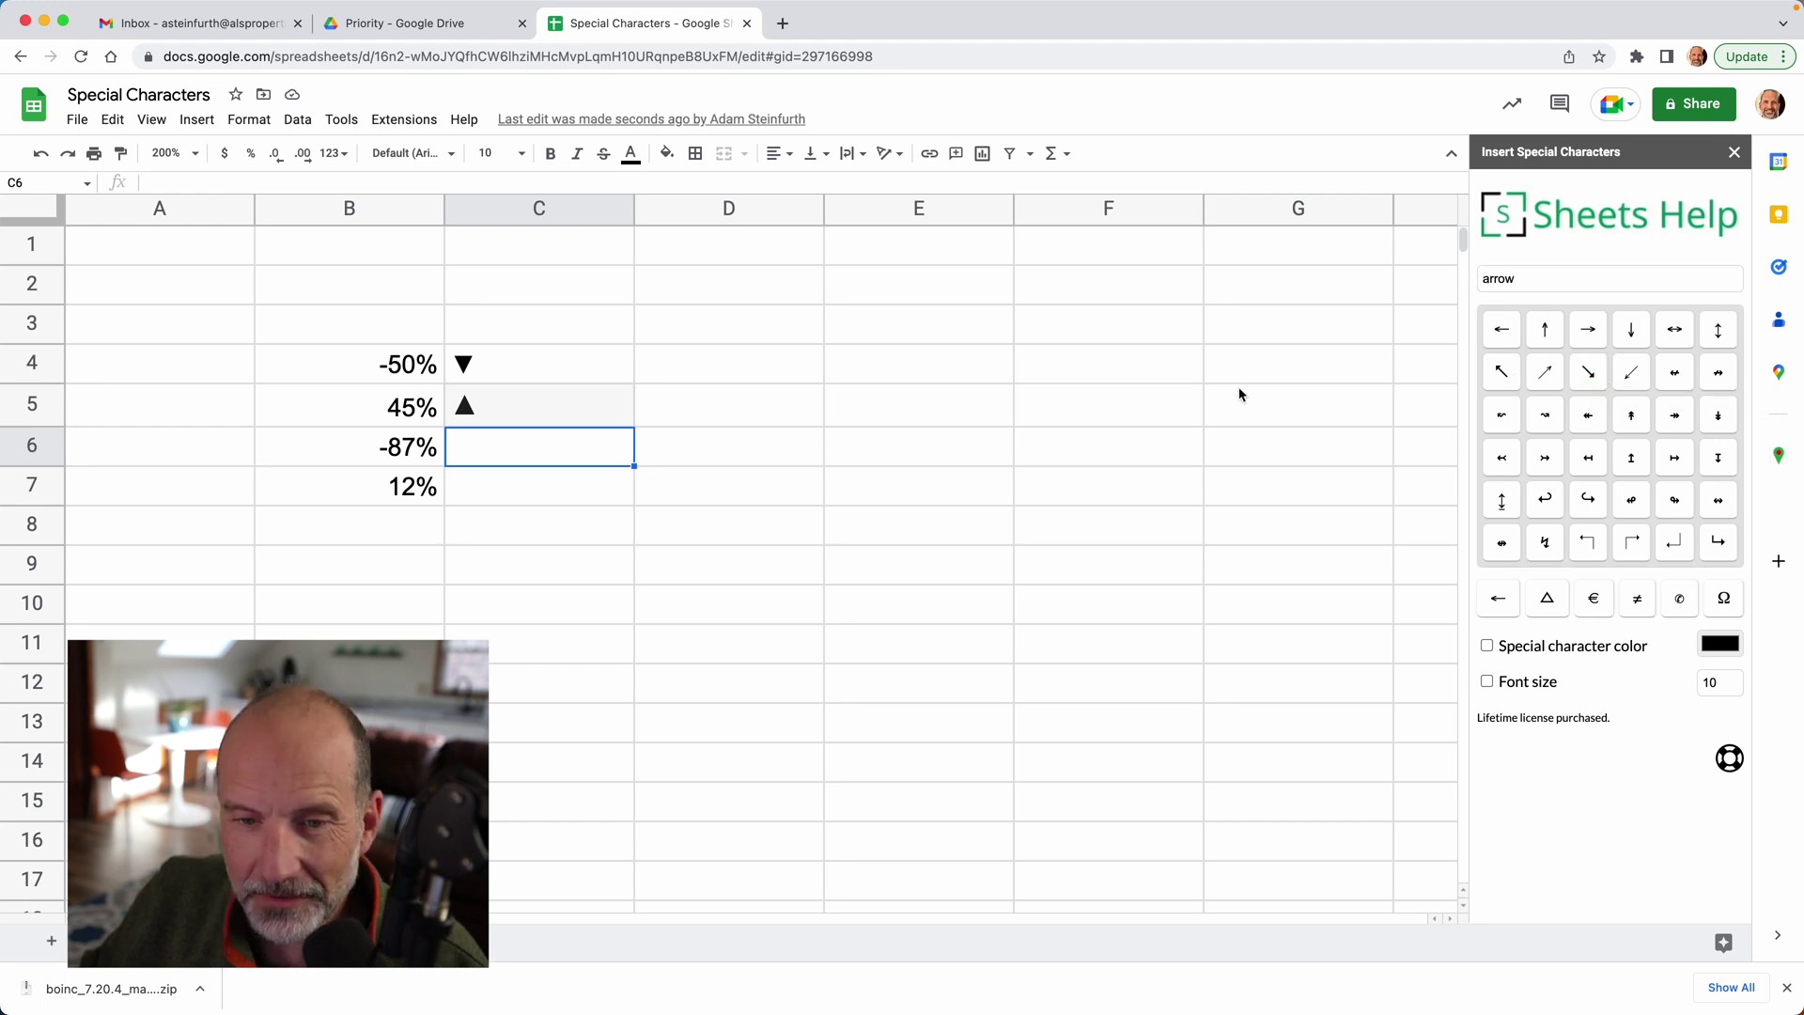
{"action": "left_click", "coordinate": [541, 499]}
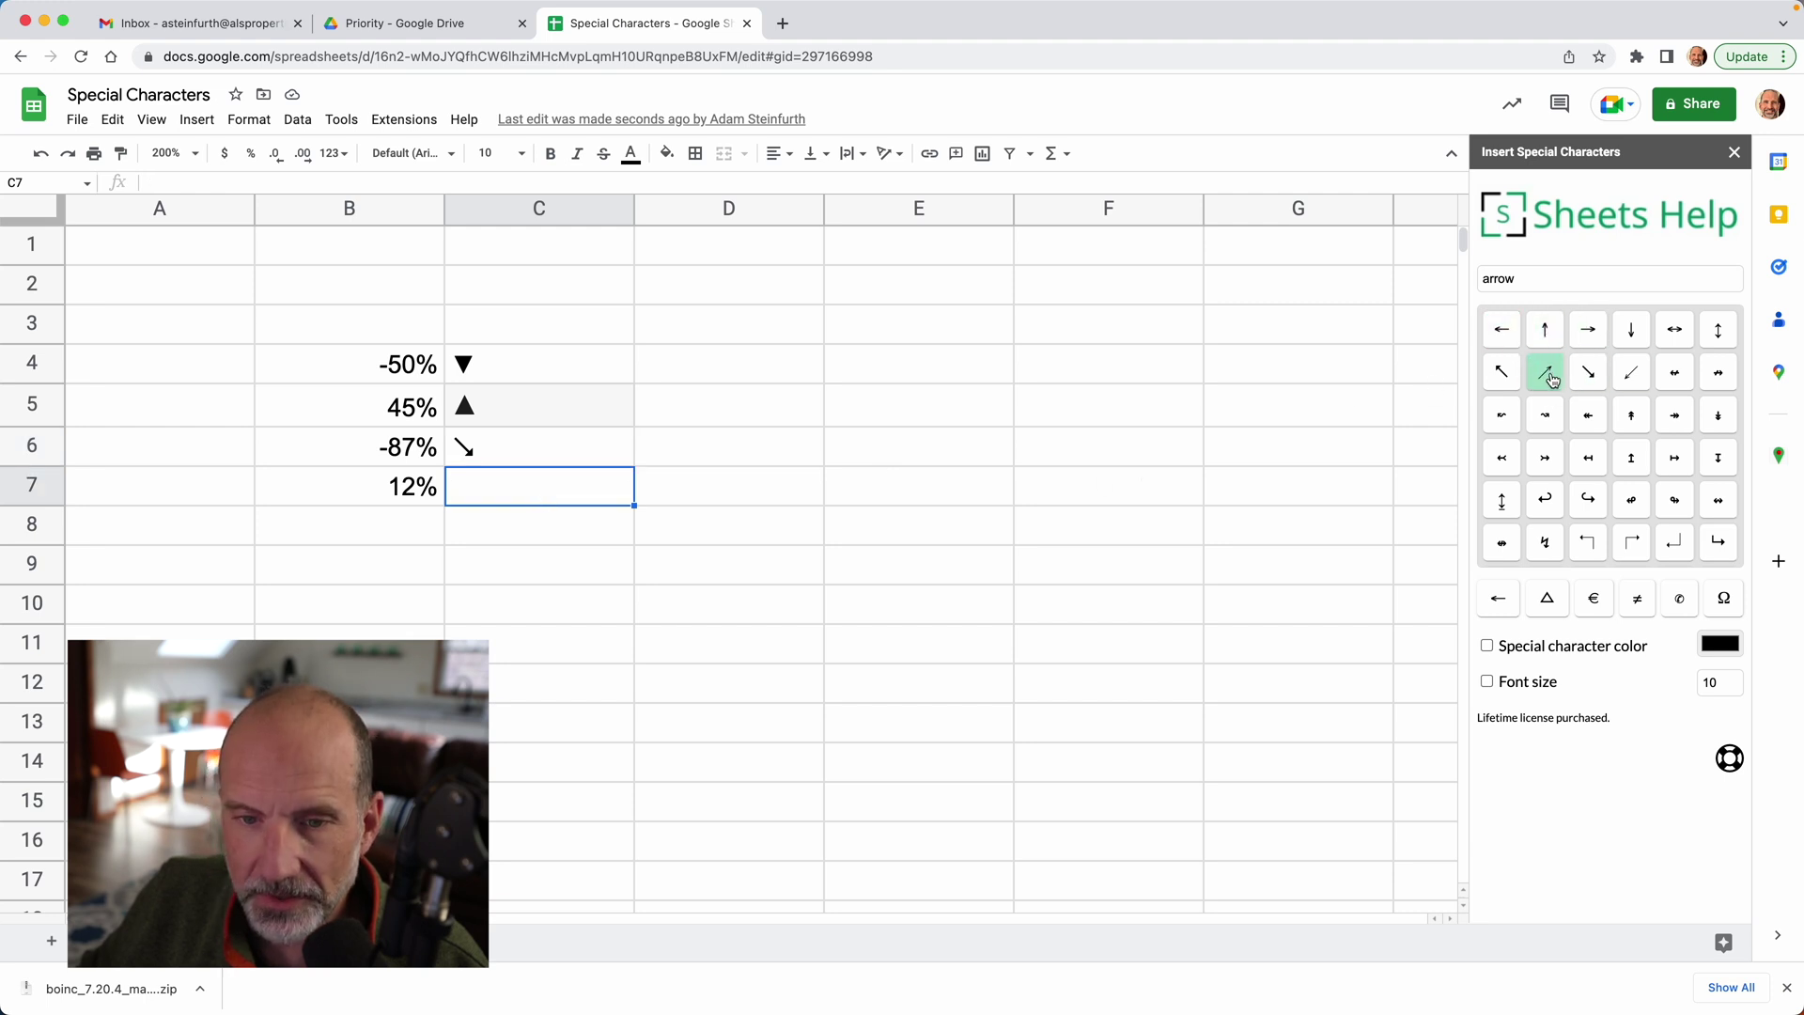
{"action": "left_click", "coordinate": [706, 534]}
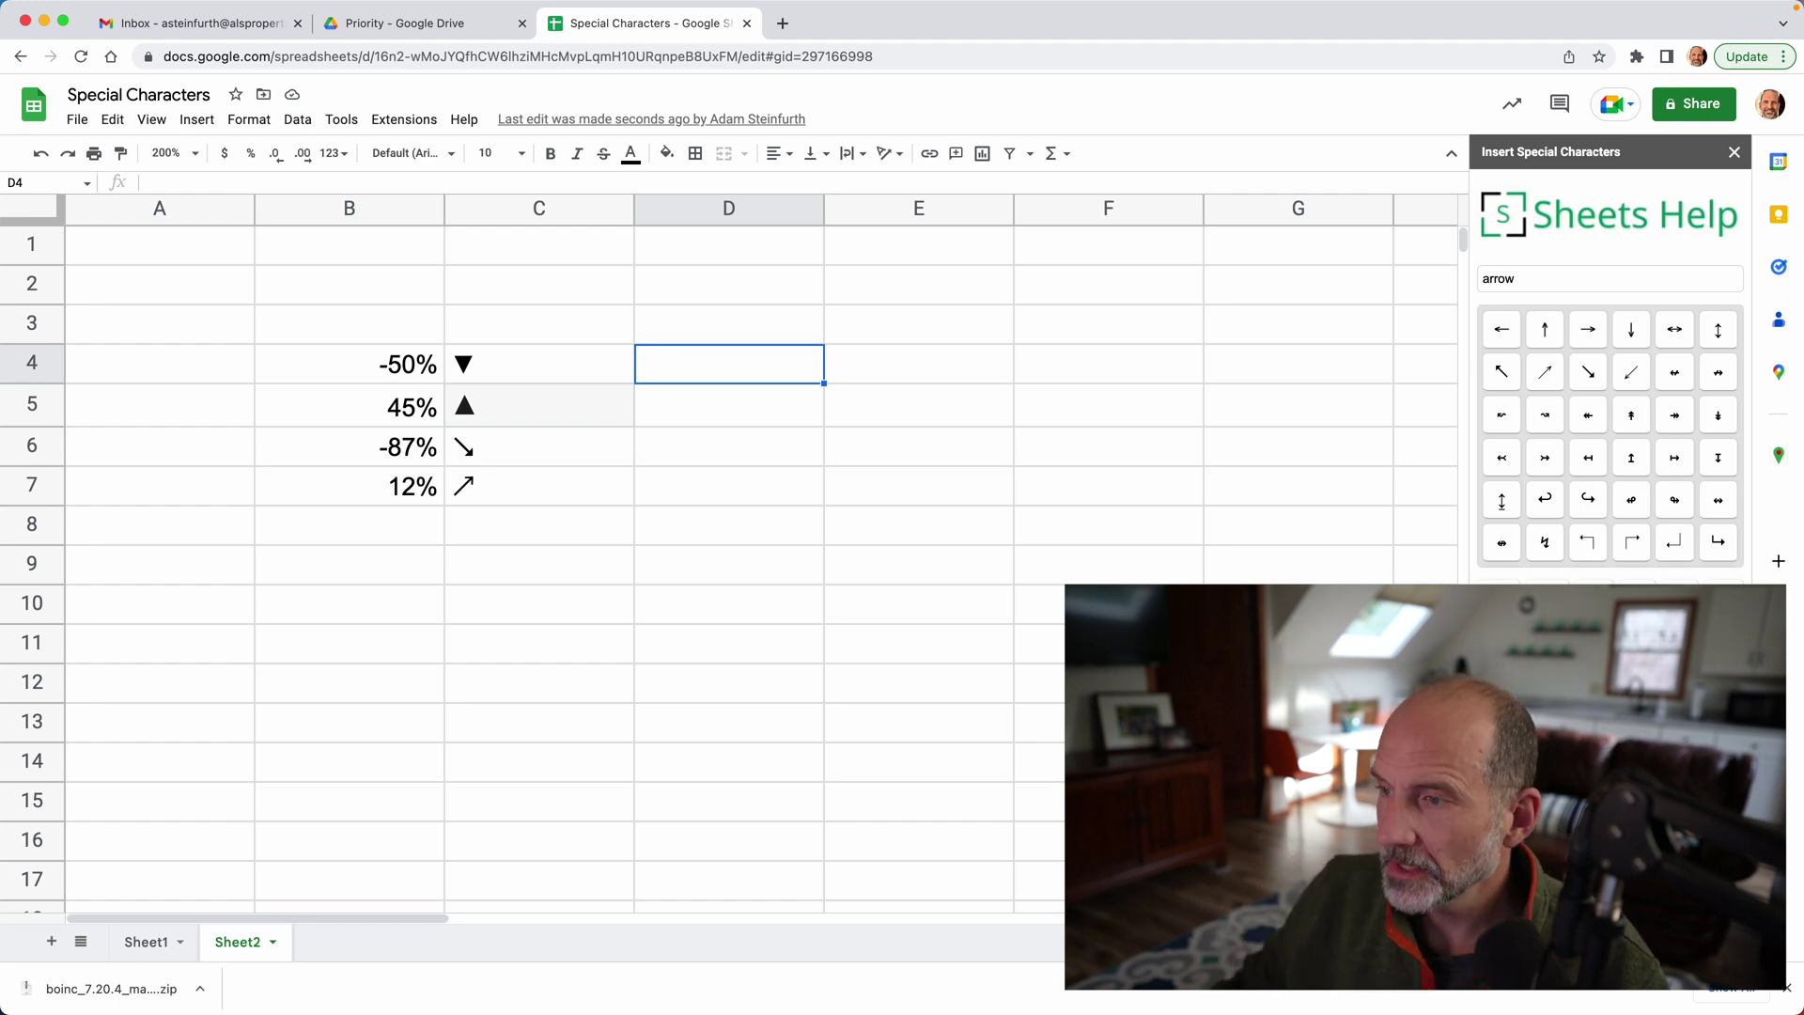
{"action": "left_click", "coordinate": [680, 459]}
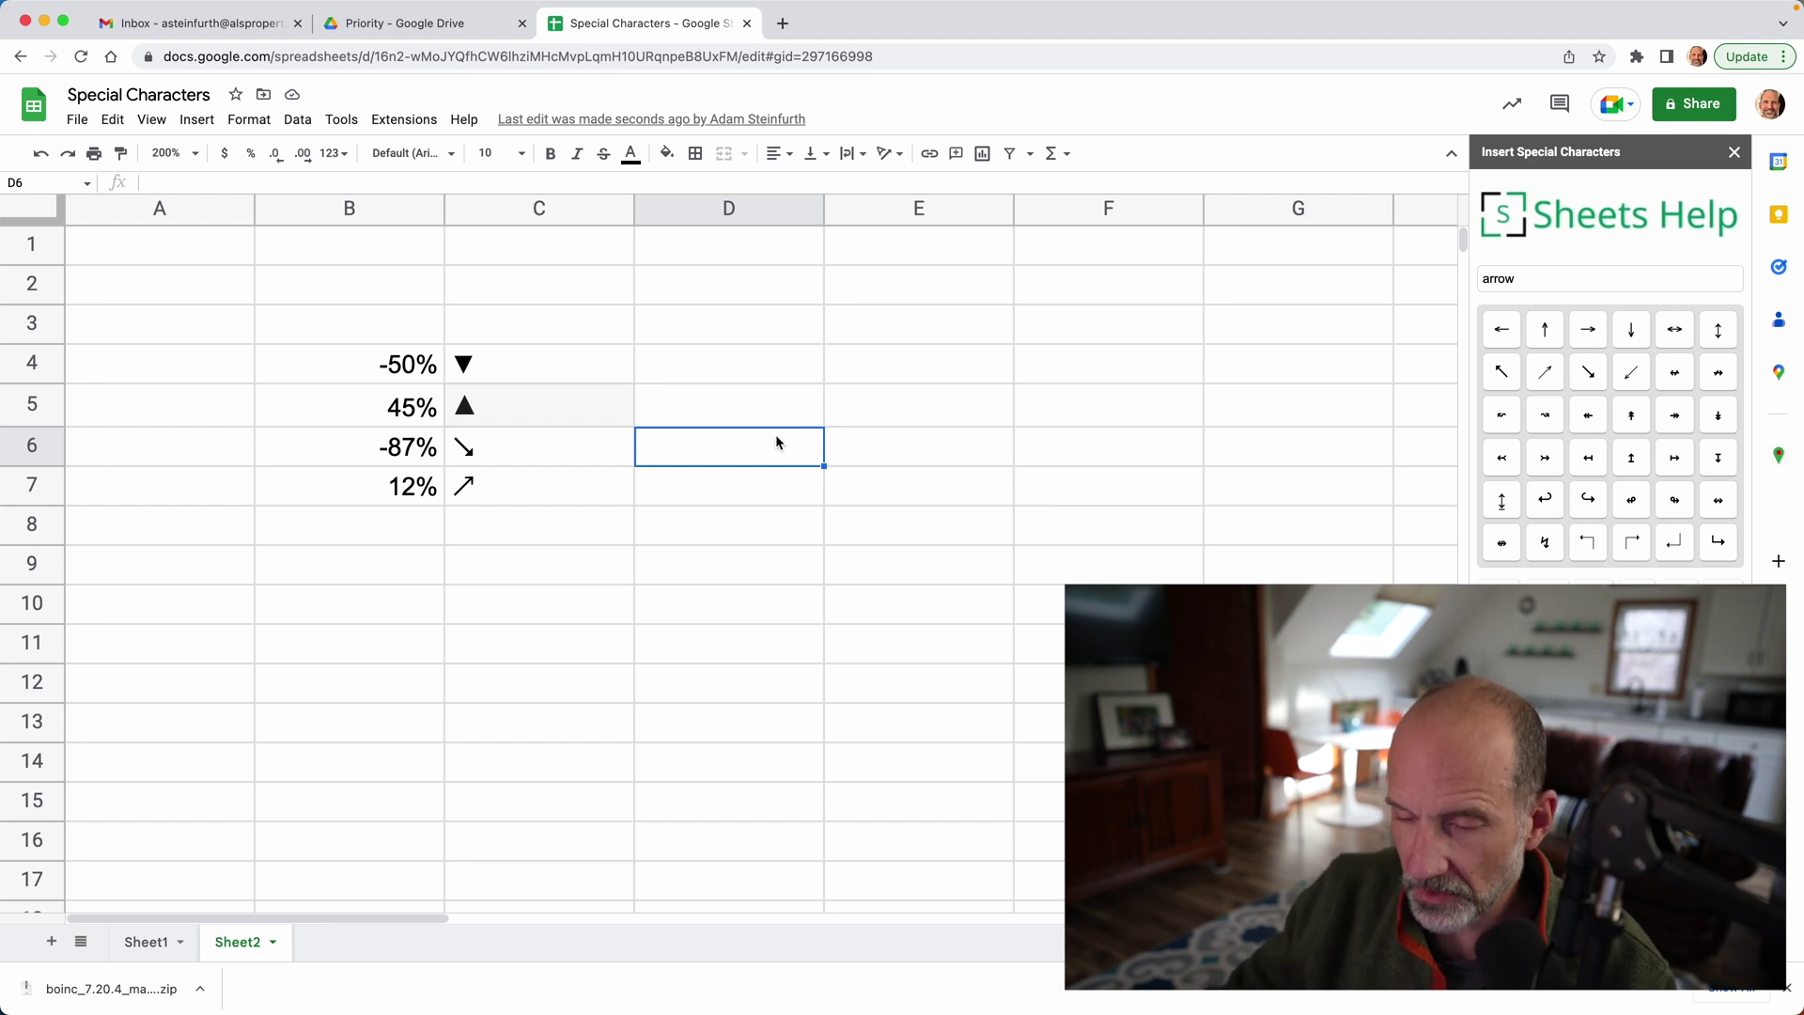
{"action": "type", "text": "="}
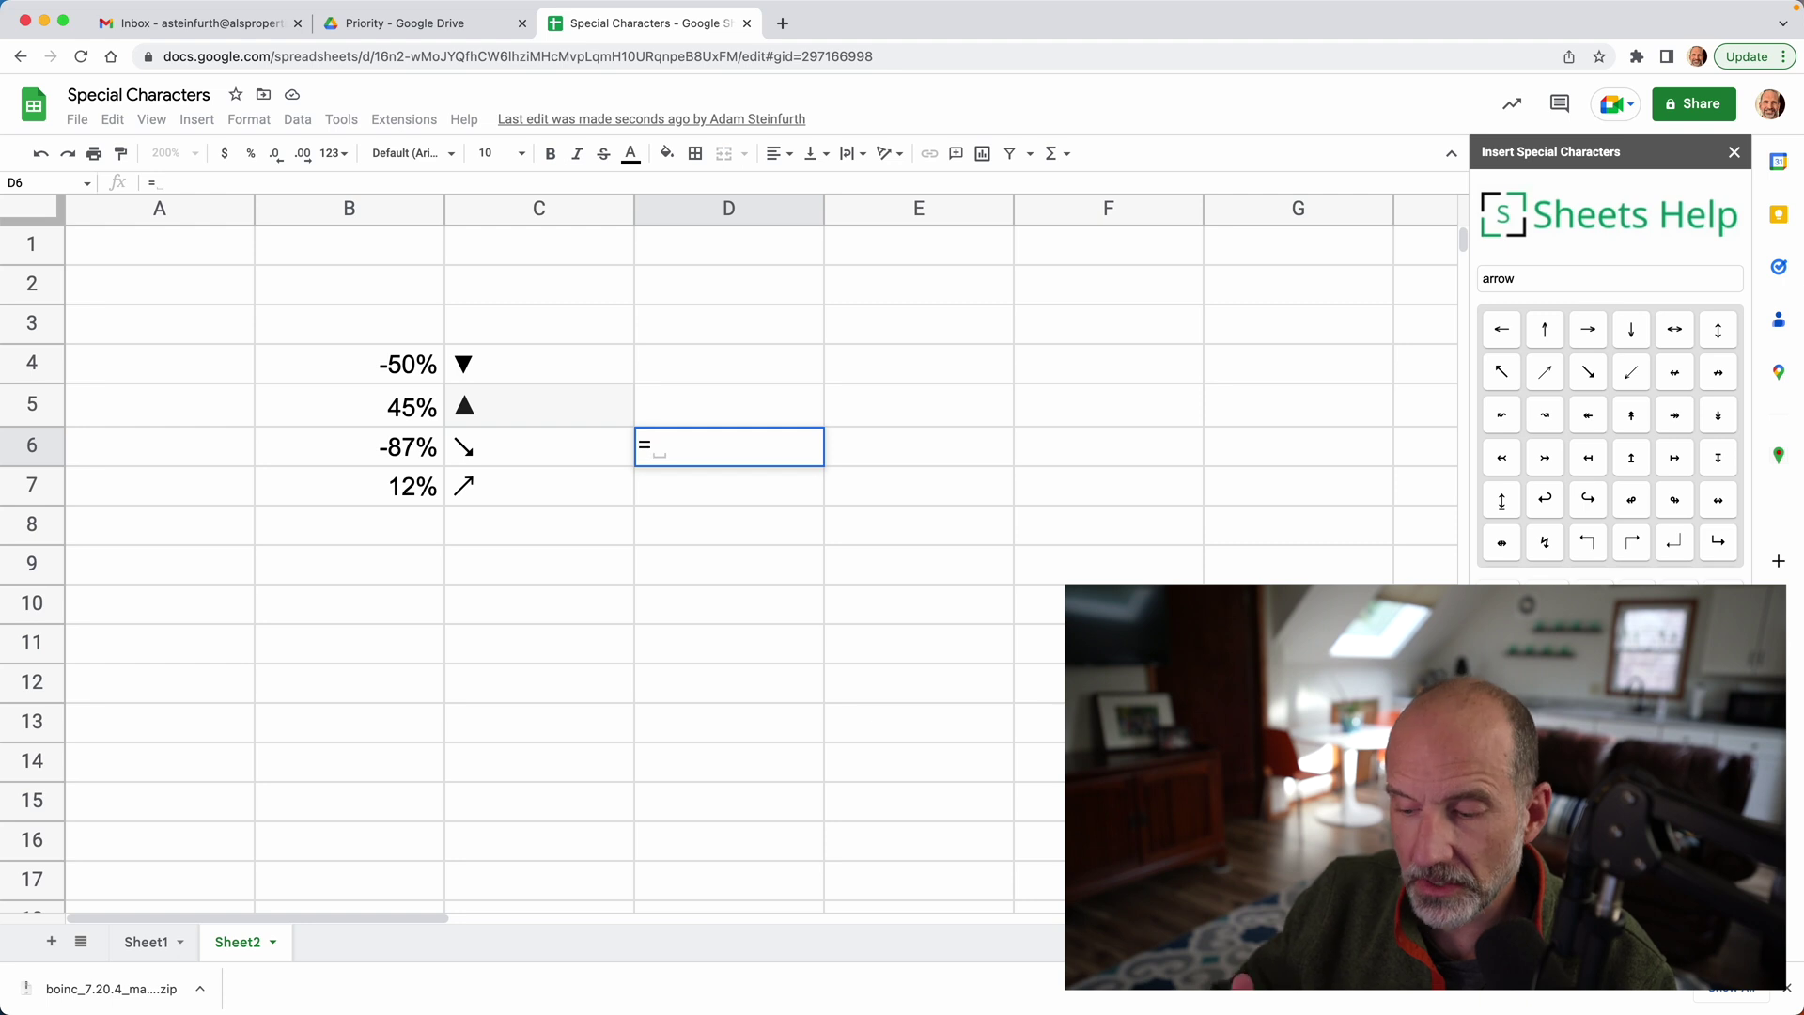
Enter =code(C6) in D6 to show the arrow's character code 8600
{"action": "type", "text": "="}
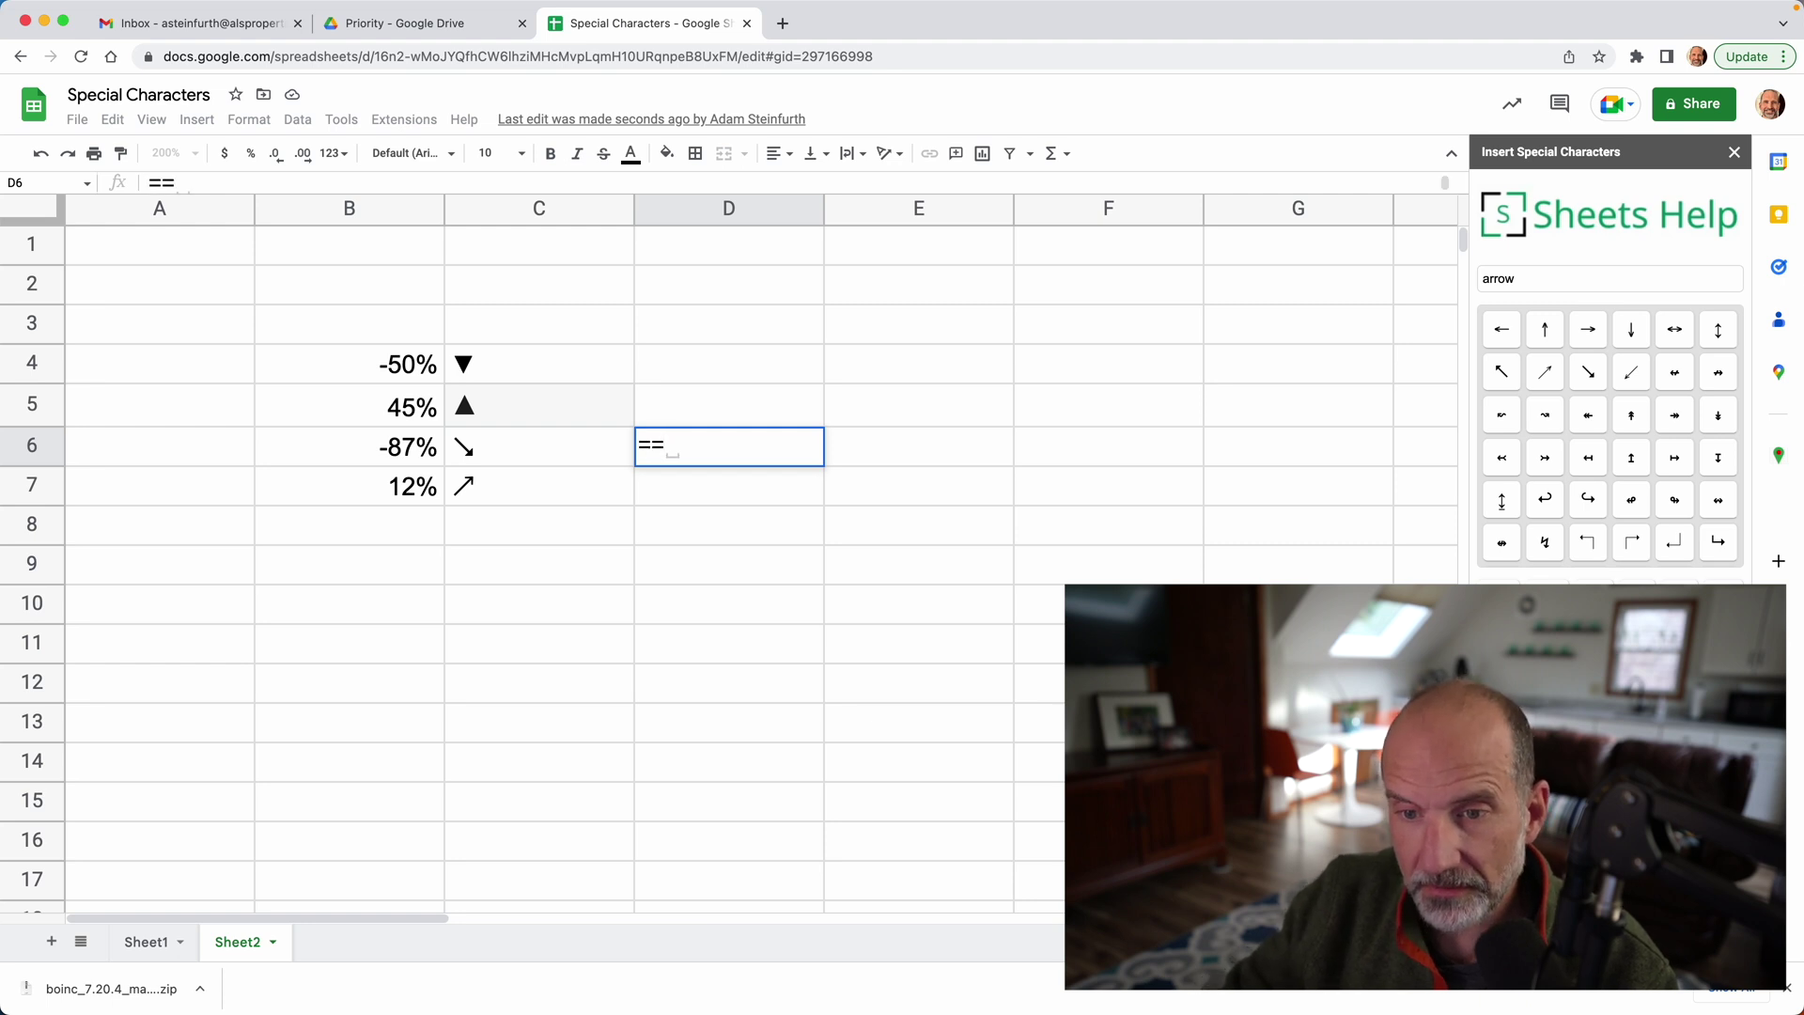
{"action": "key", "text": "BackSpace"}
{"action": "type", "text": "cod"}
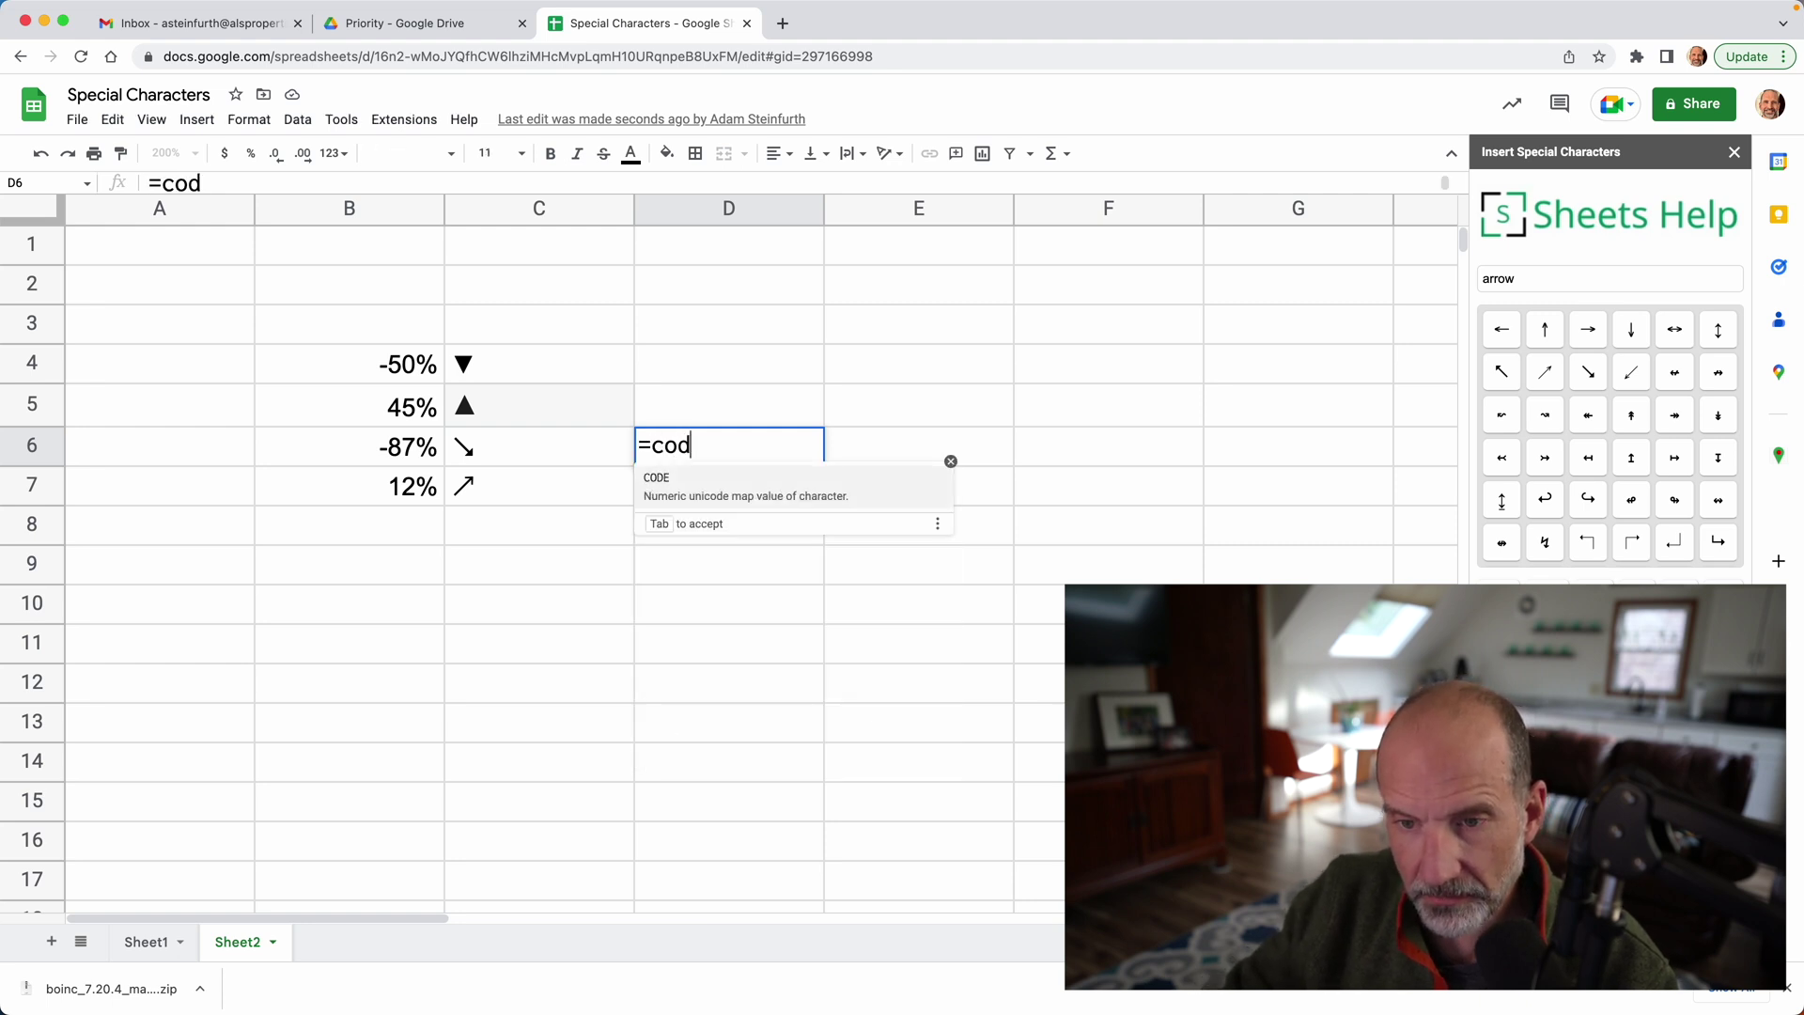
{"action": "type", "text": "e("}
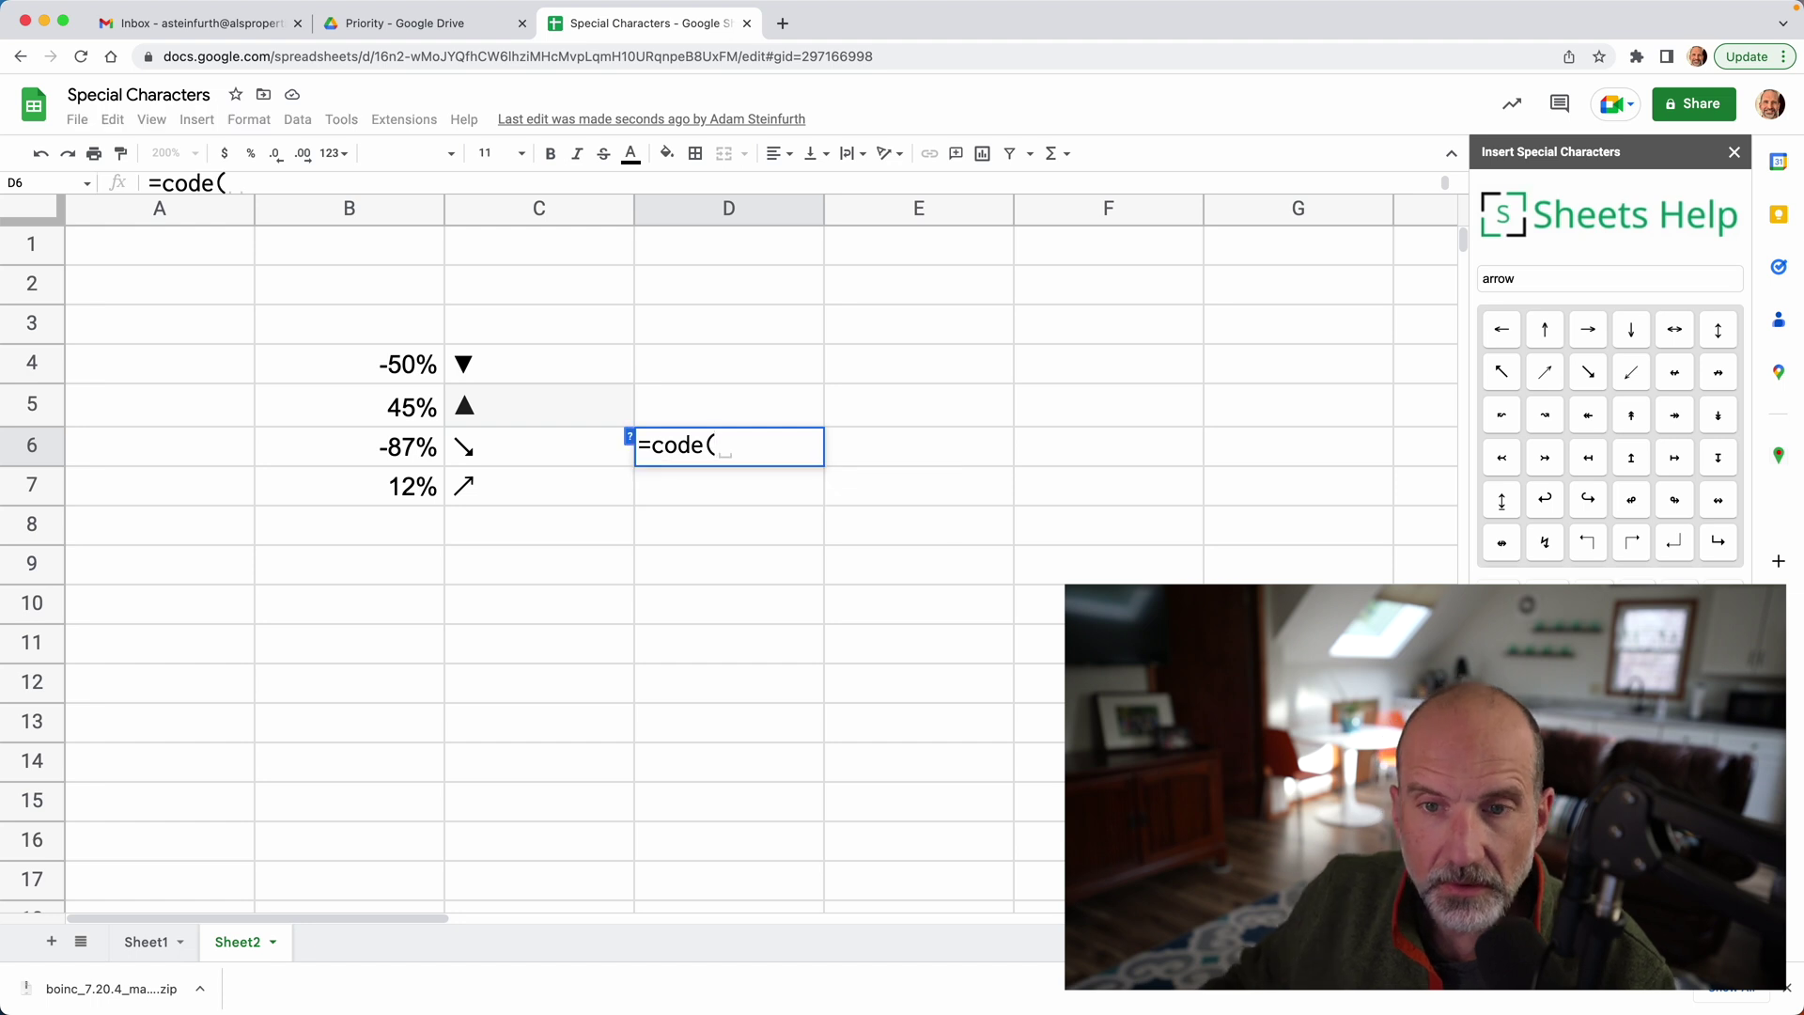
{"action": "left_click", "coordinate": [600, 445]}
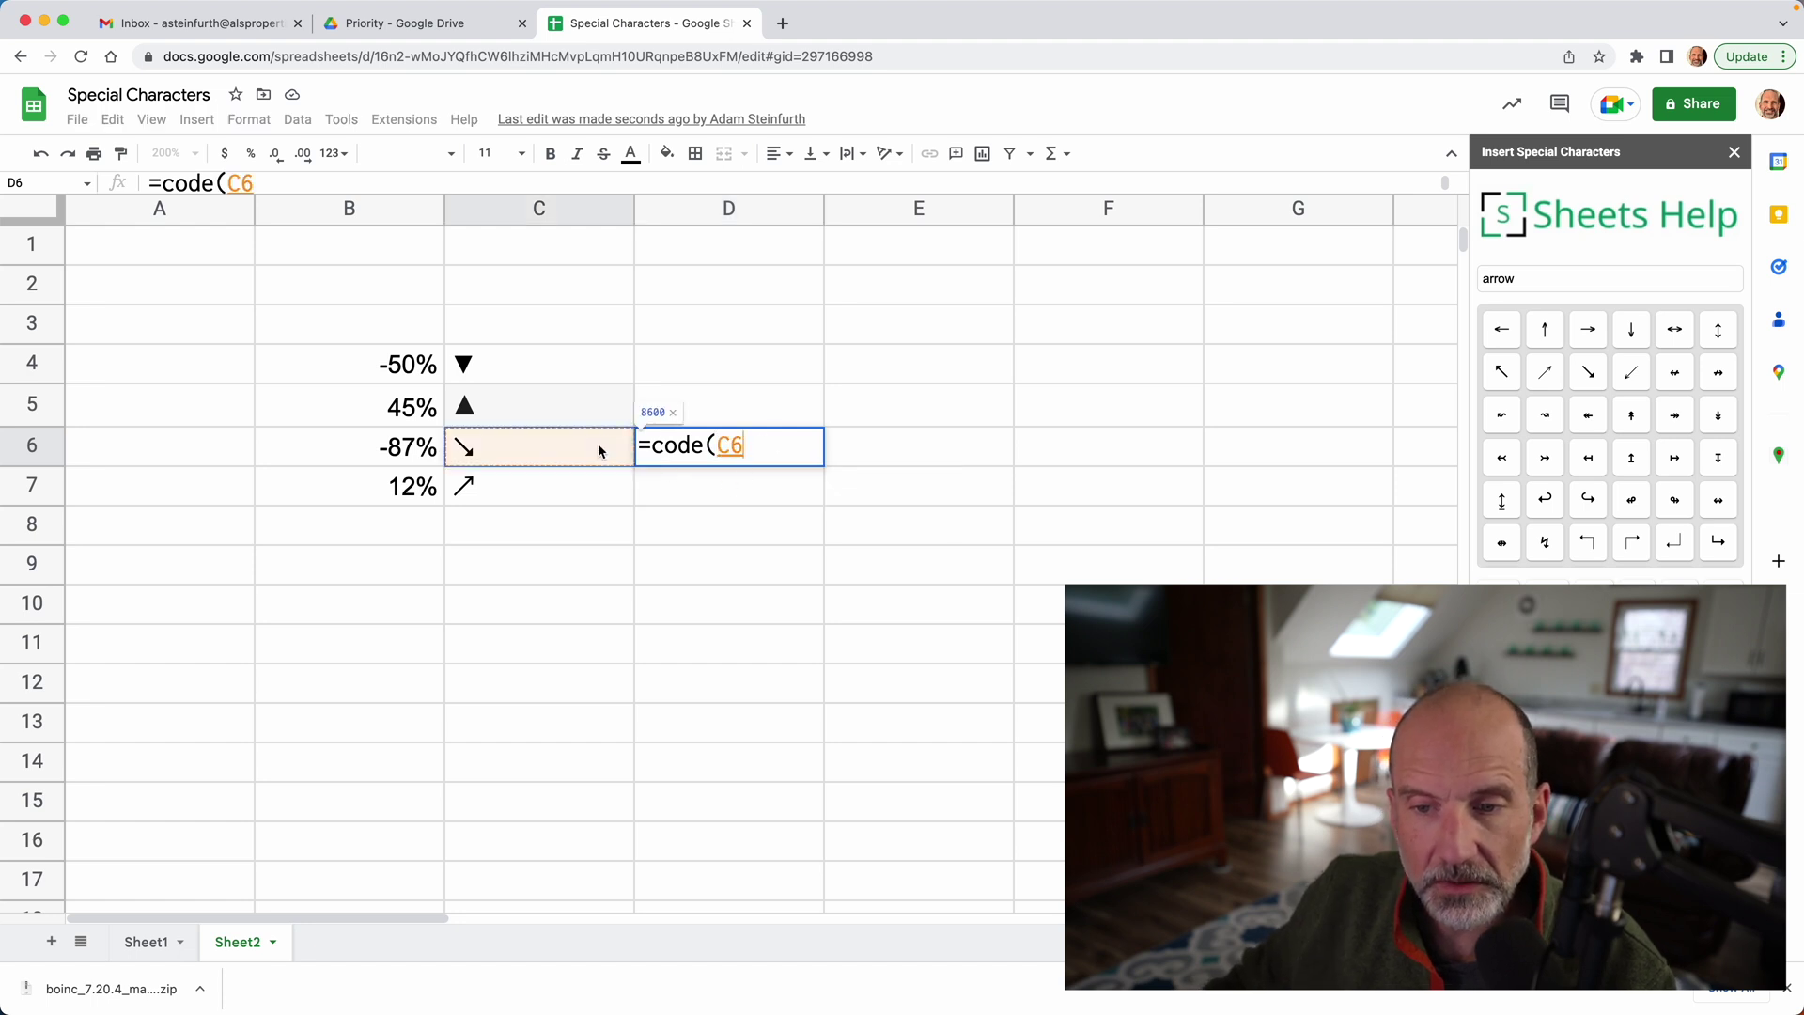
{"action": "key", "text": "Return"}
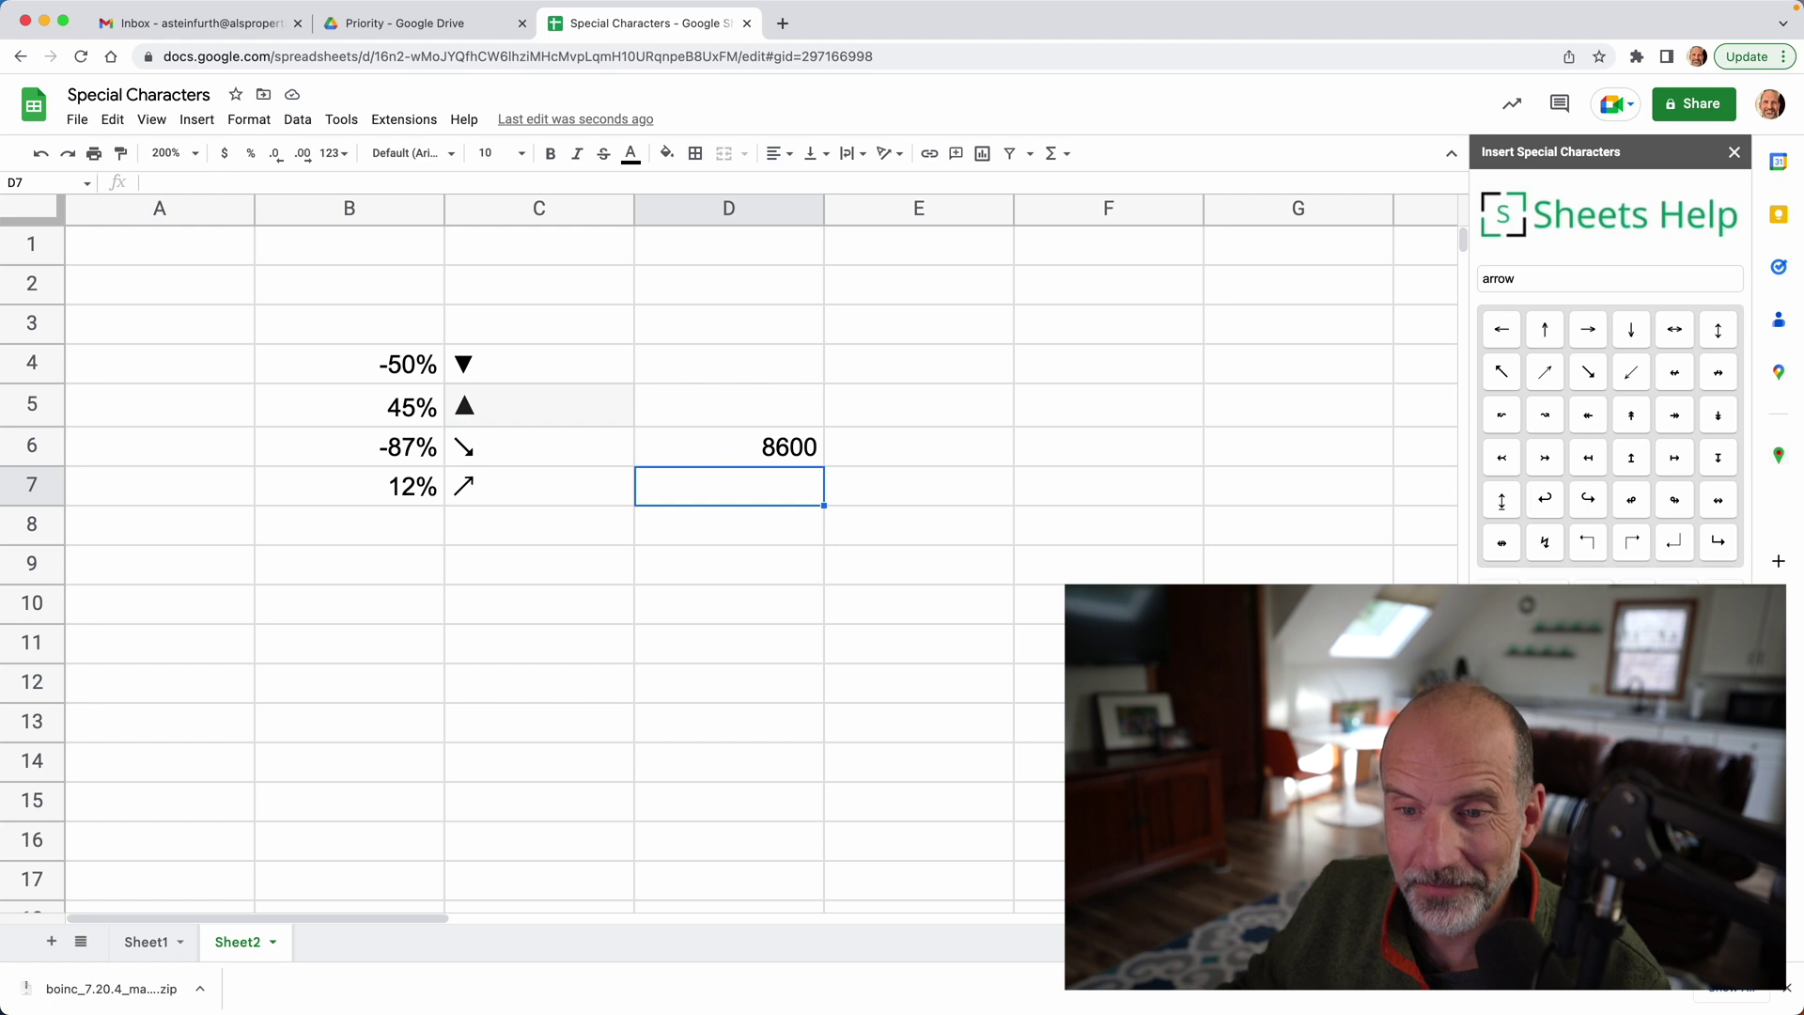
Fill the CODE formula down to D7 and up to D4, giving 8599, 9650 and 9660
{"action": "left_click", "coordinate": [768, 450]}
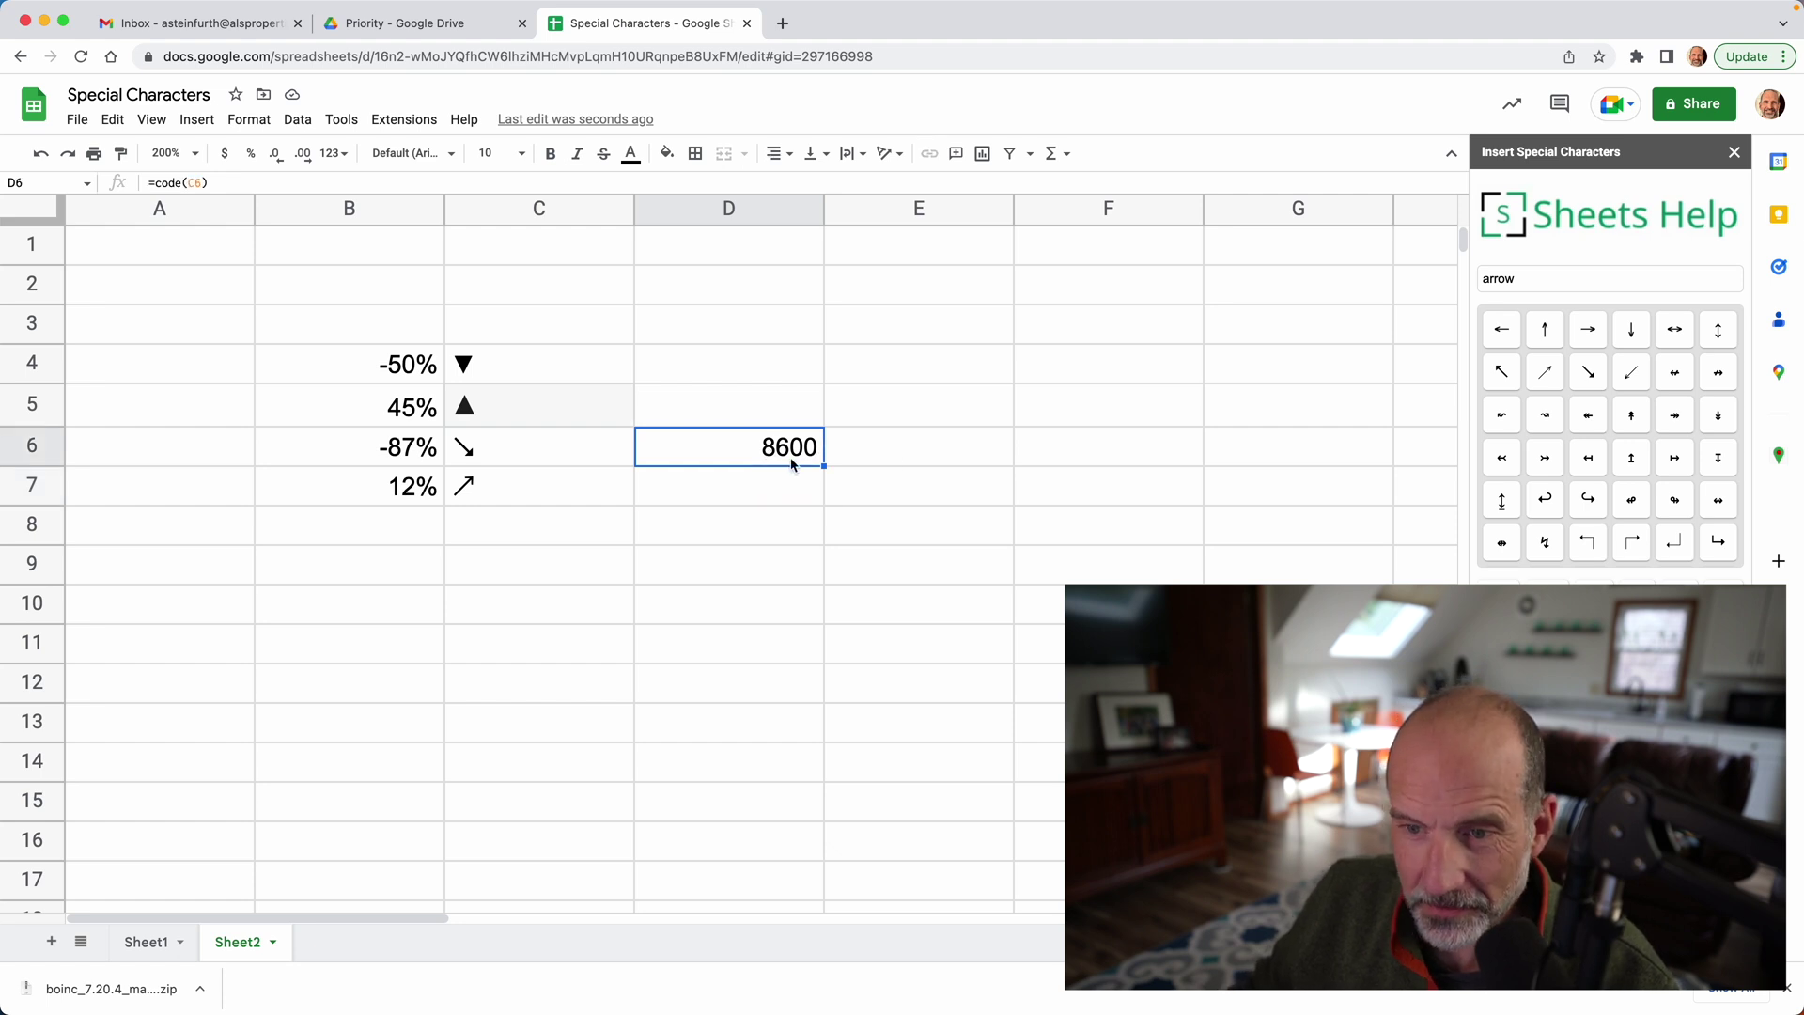
{"action": "left_click_drag", "start_coordinate": [824, 462], "coordinate": [824, 484]}
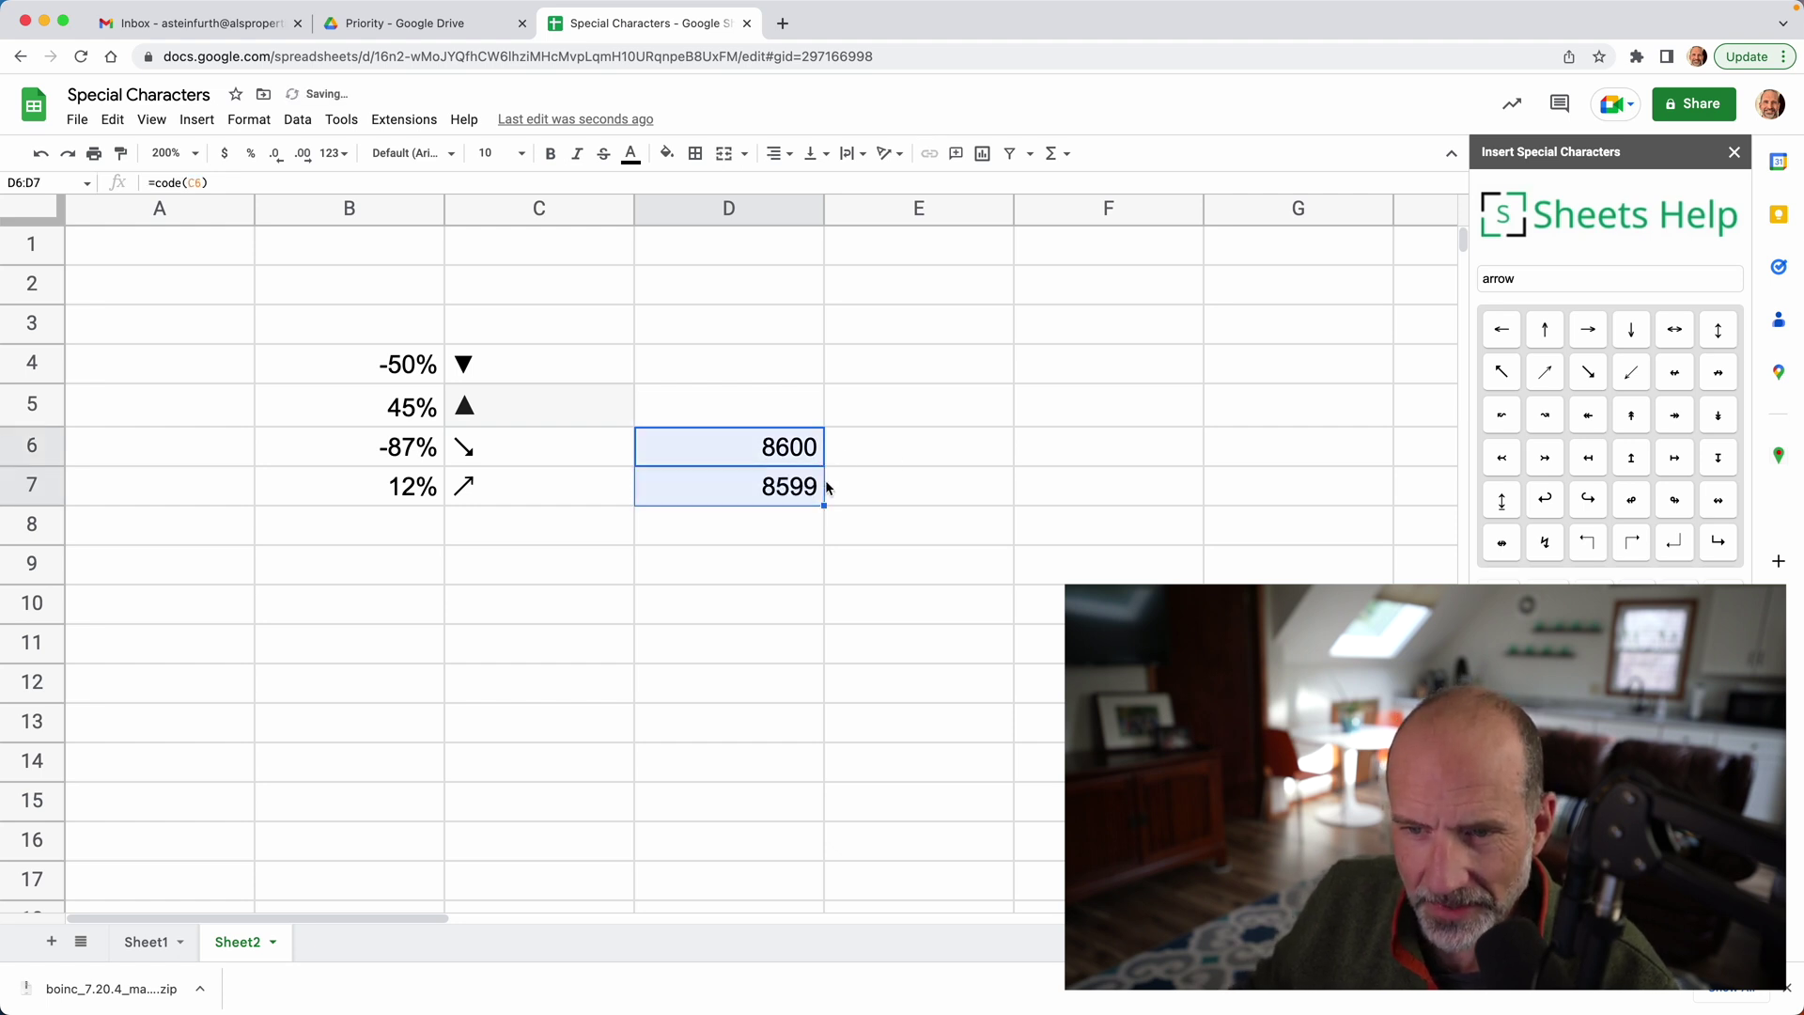
{"action": "left_click", "coordinate": [762, 499]}
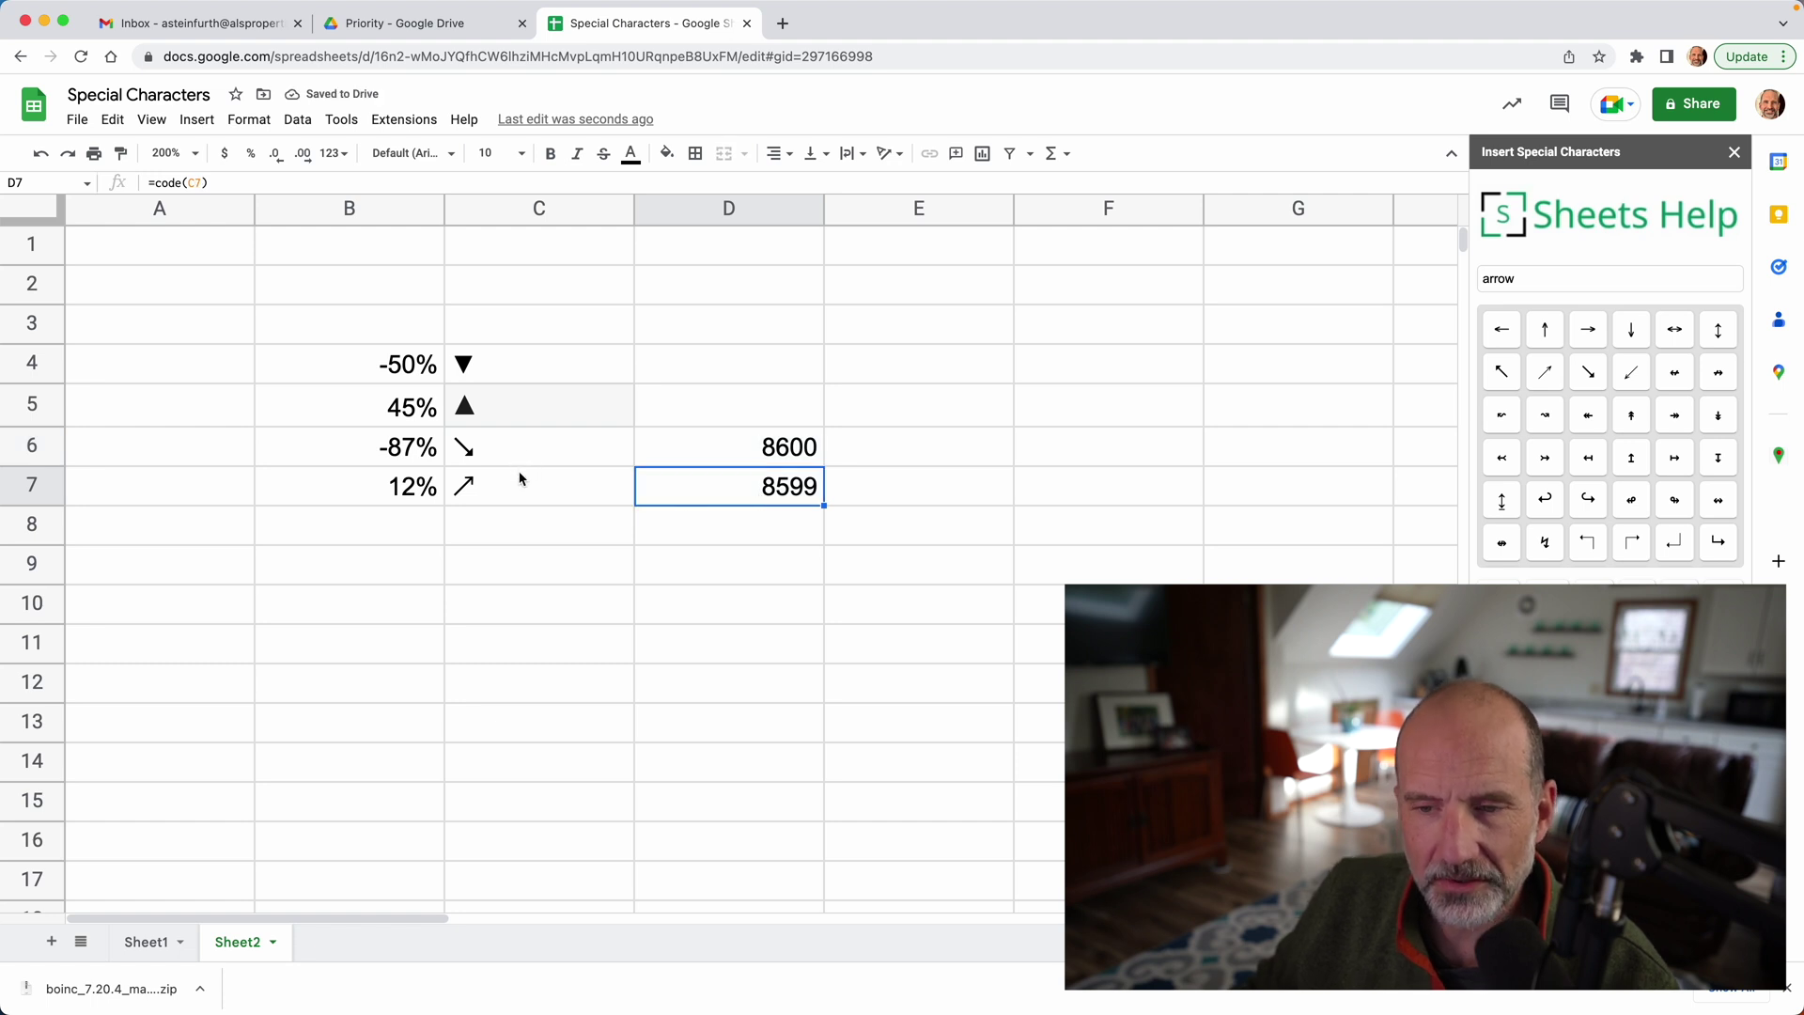
{"action": "left_click", "coordinate": [783, 458]}
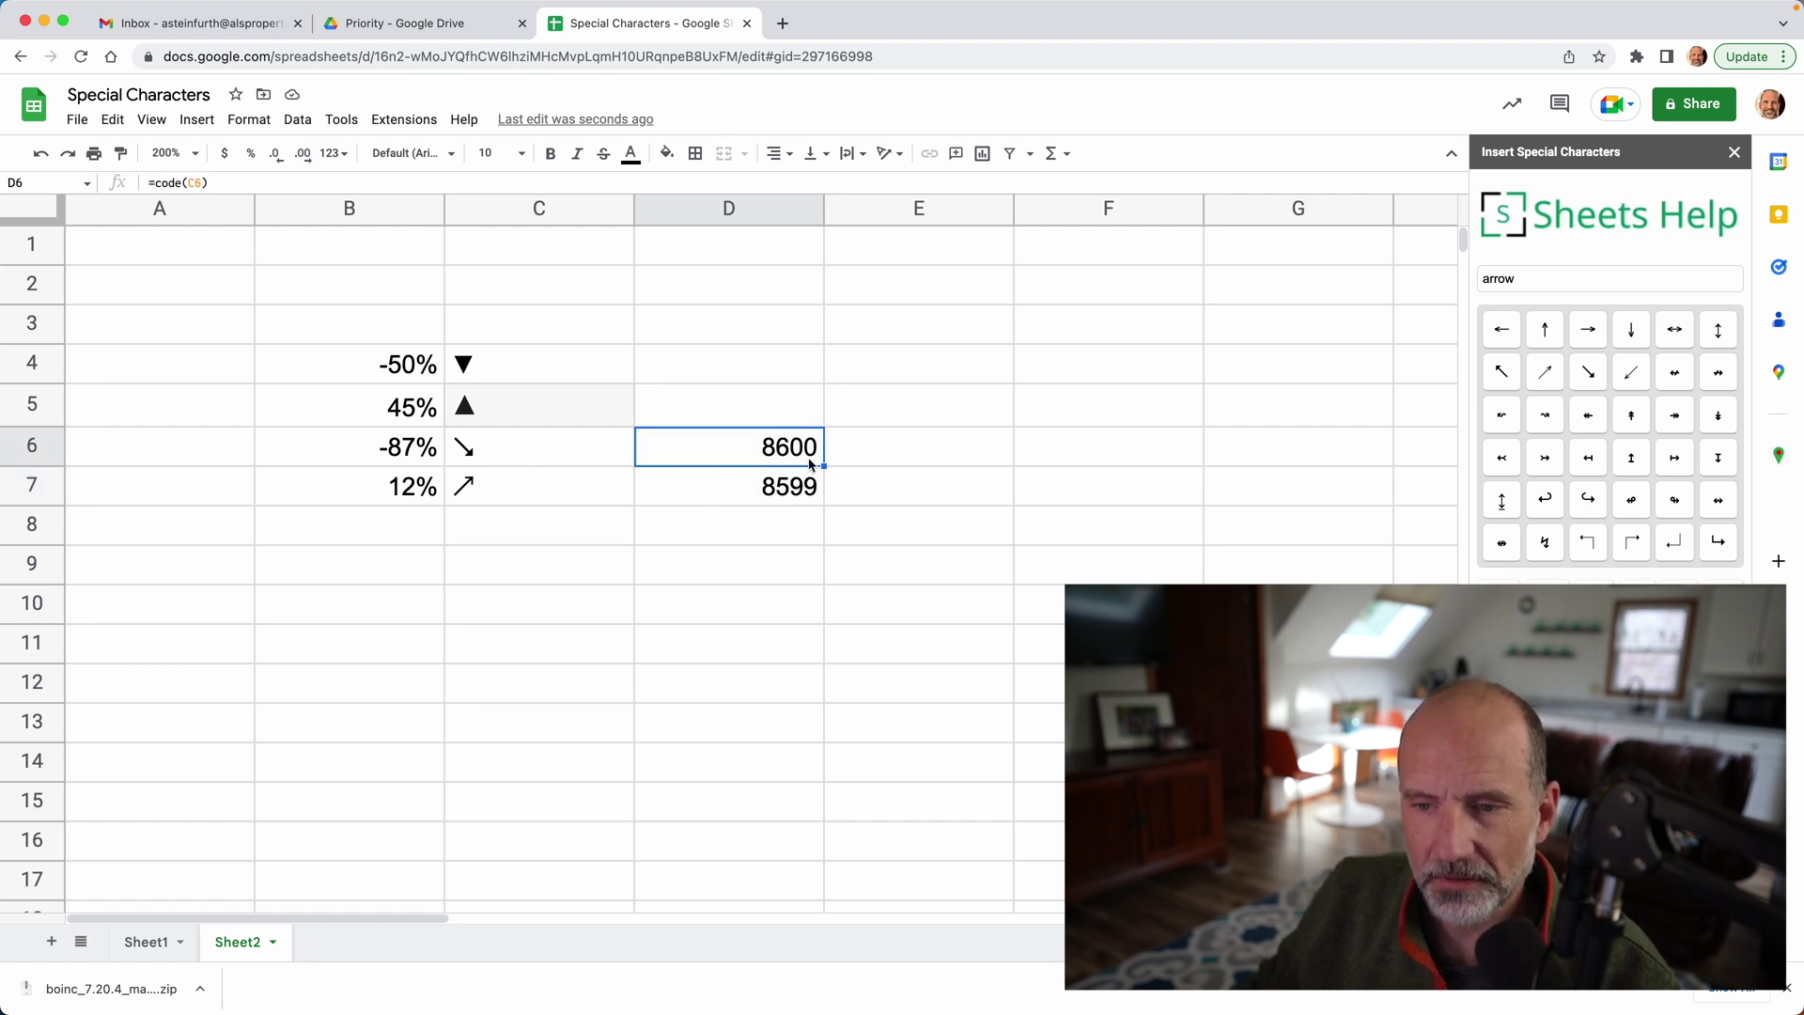
{"action": "left_click_drag", "start_coordinate": [824, 464], "coordinate": [818, 380]}
{"action": "left_click", "coordinate": [816, 380]}
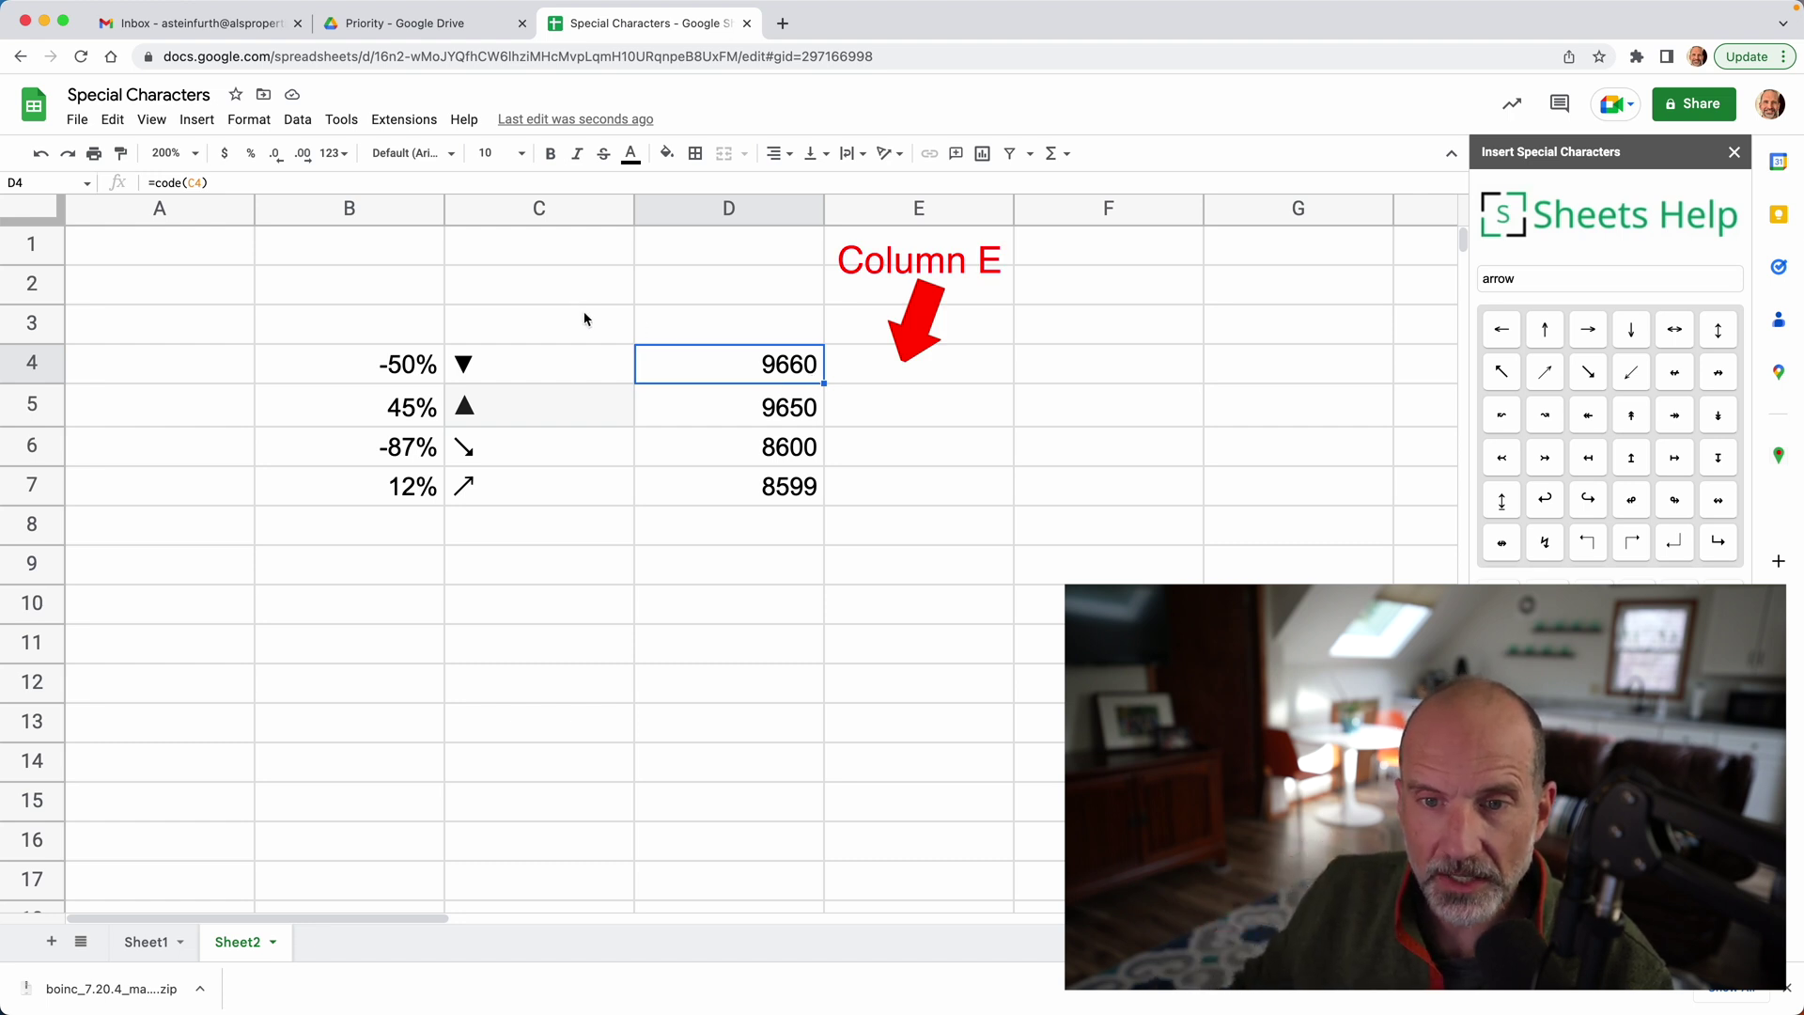
{"action": "left_click_drag", "start_coordinate": [583, 319], "coordinate": [584, 525]}
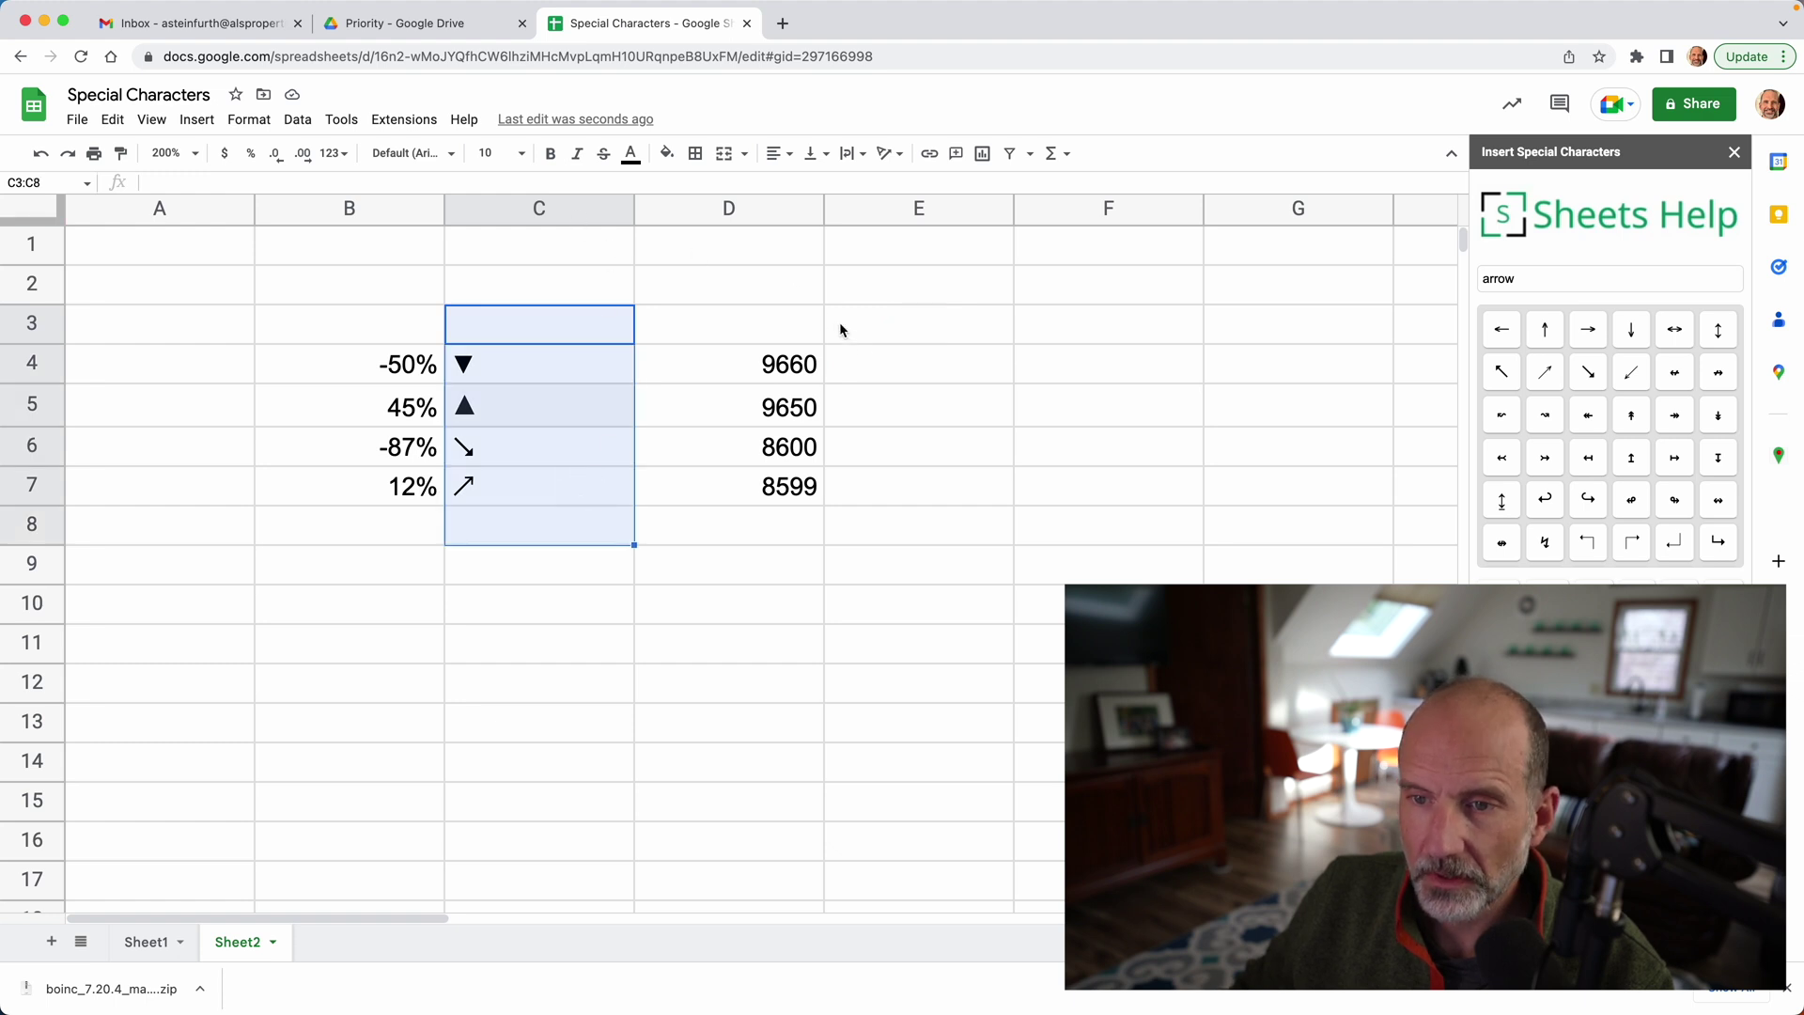
Narrow columns C and D together so symbols and codes sit snugly beside the percentages
{"action": "left_click_drag", "start_coordinate": [548, 212], "coordinate": [713, 208]}
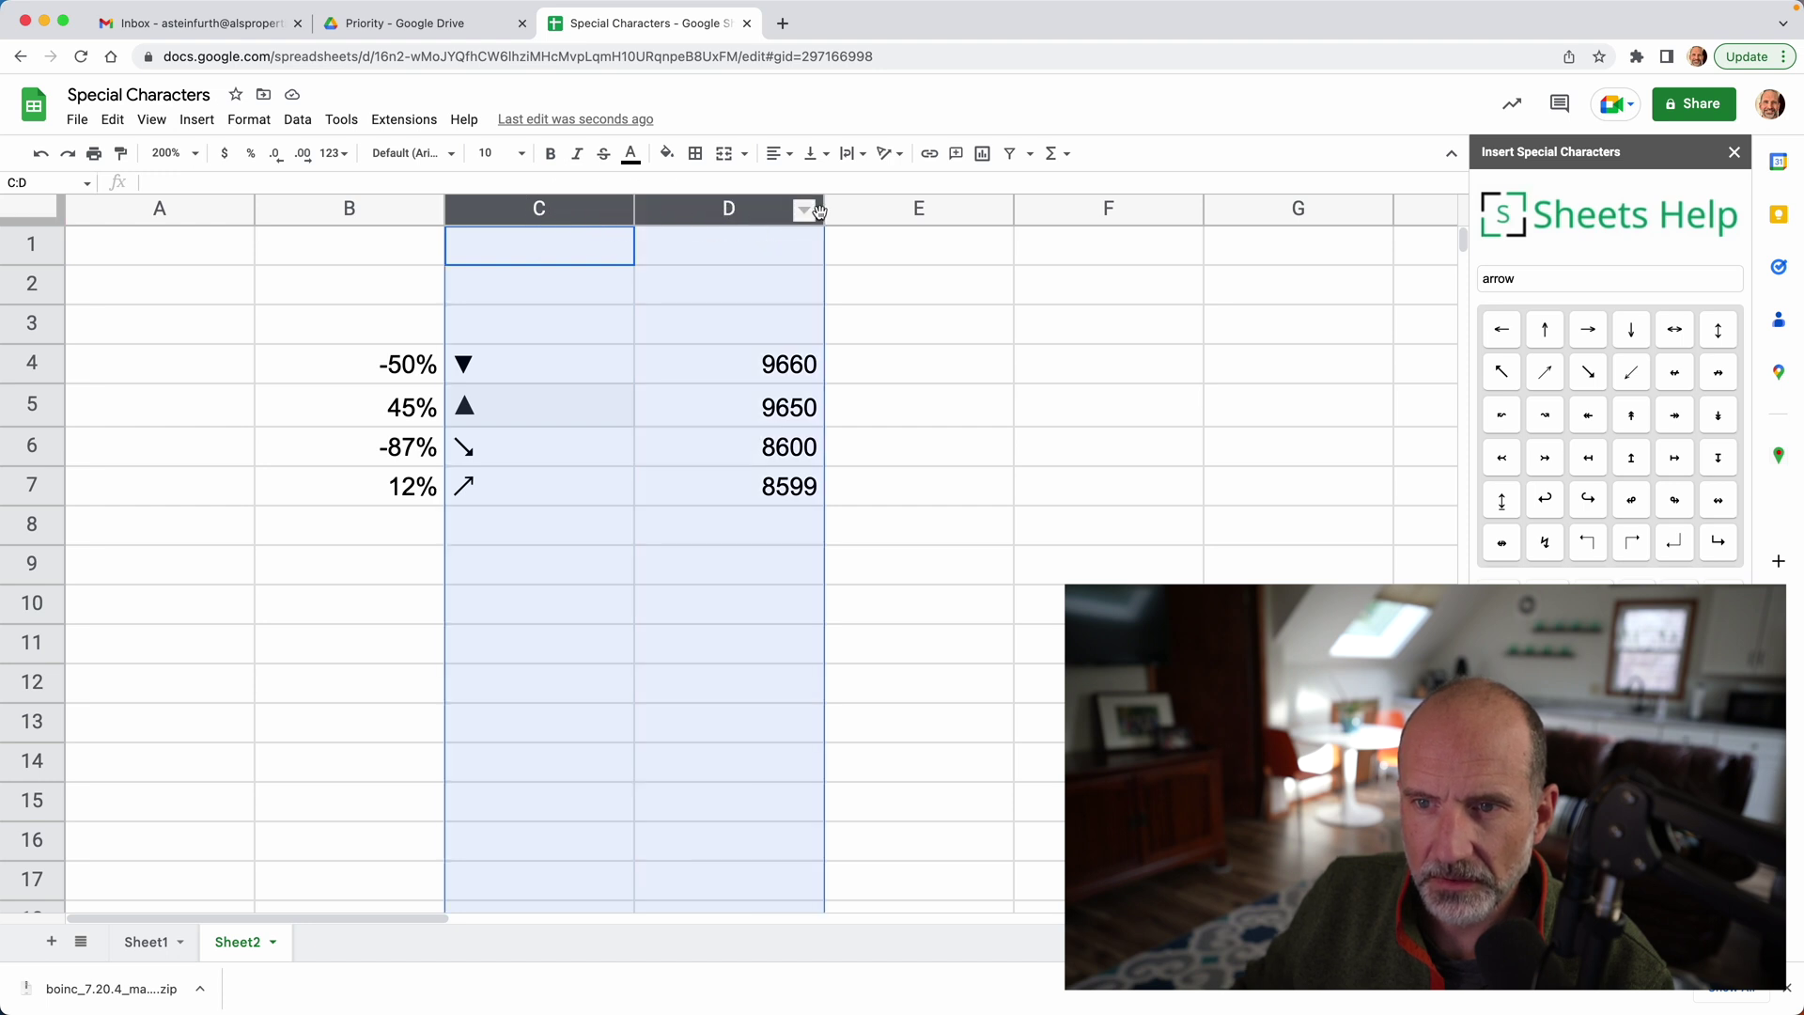
{"action": "left_click_drag", "start_coordinate": [824, 208], "coordinate": [714, 216]}
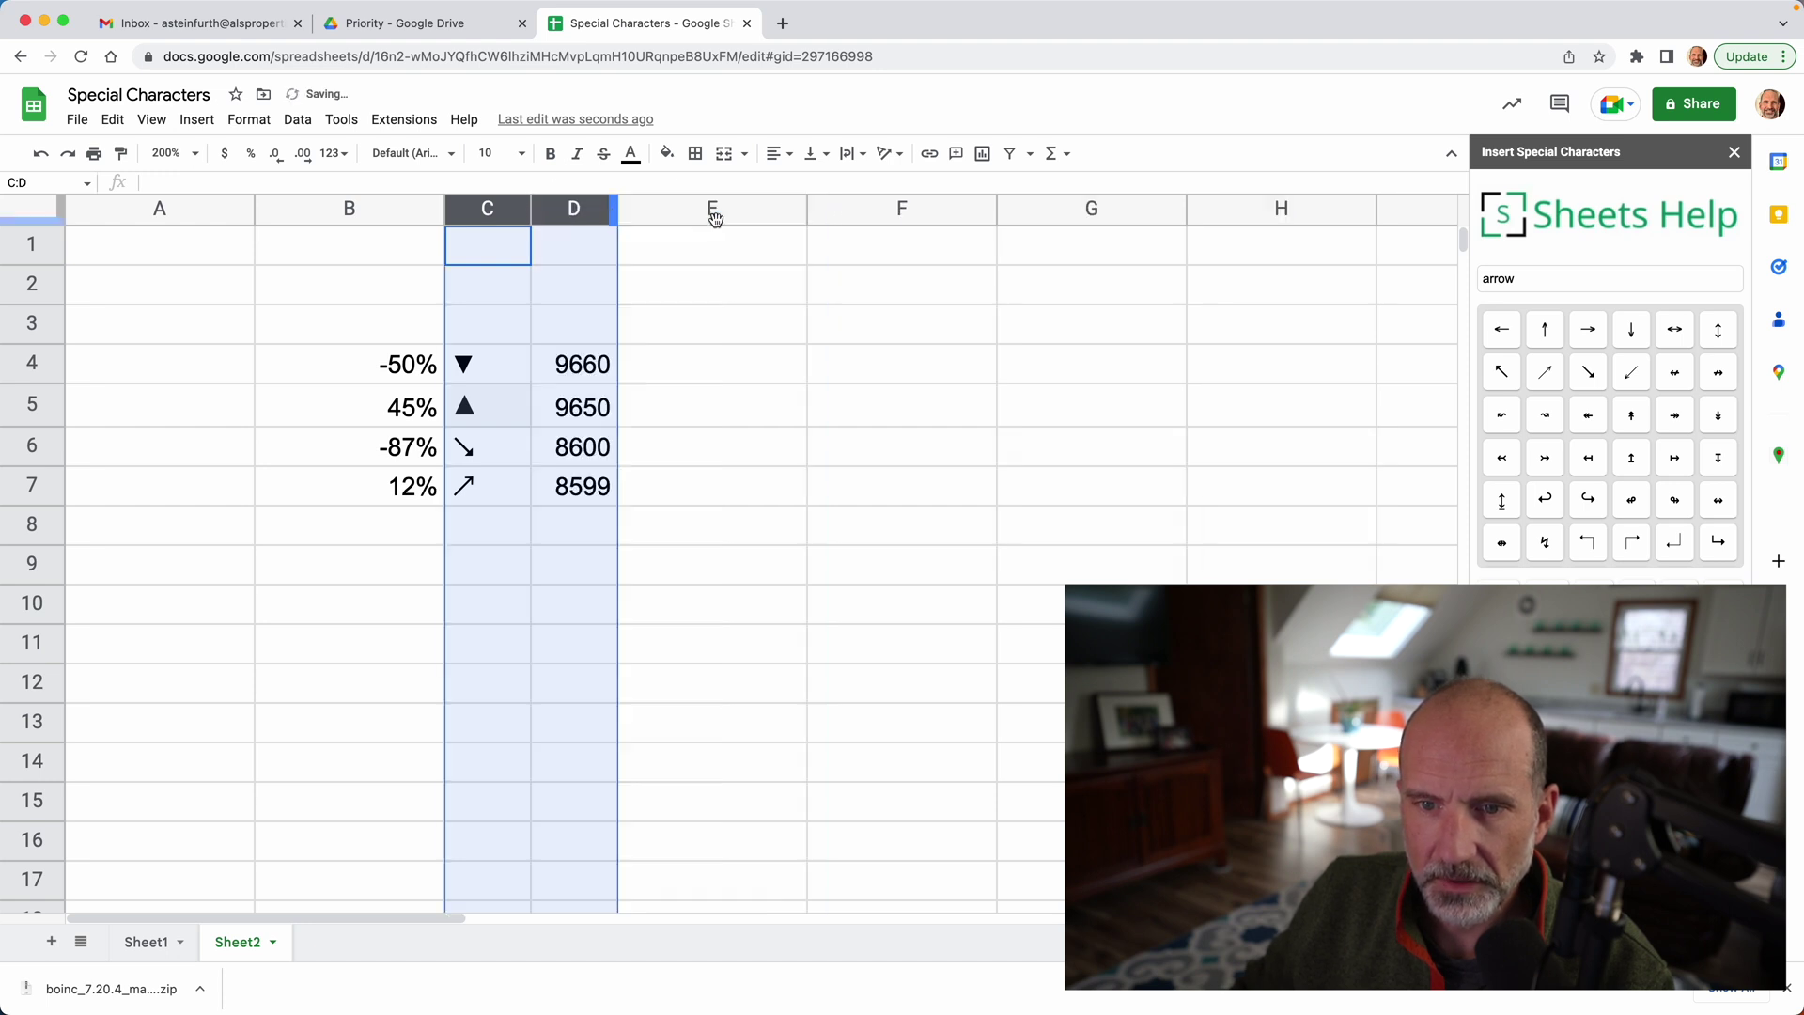
{"action": "left_click", "coordinate": [713, 365]}
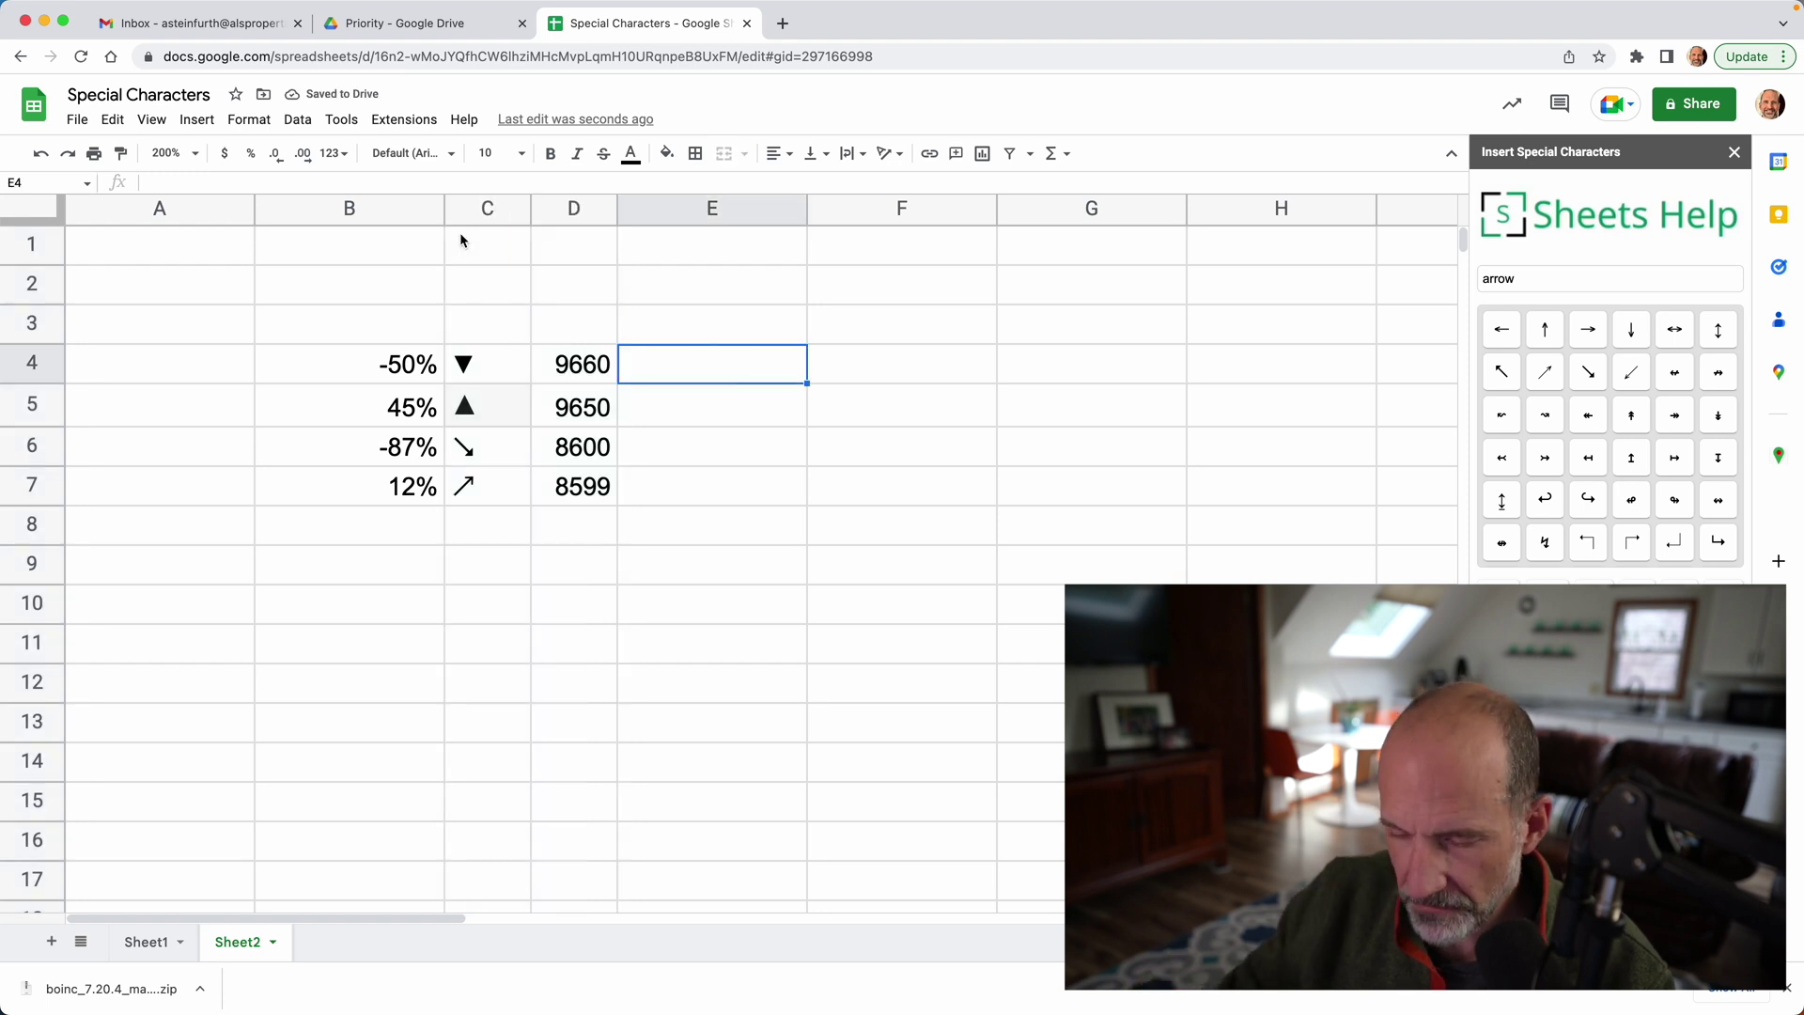
Enter =if(B4<0,char(9660),char(9650)) in E4, showing ▼ for -50%
{"action": "type", "text": "="}
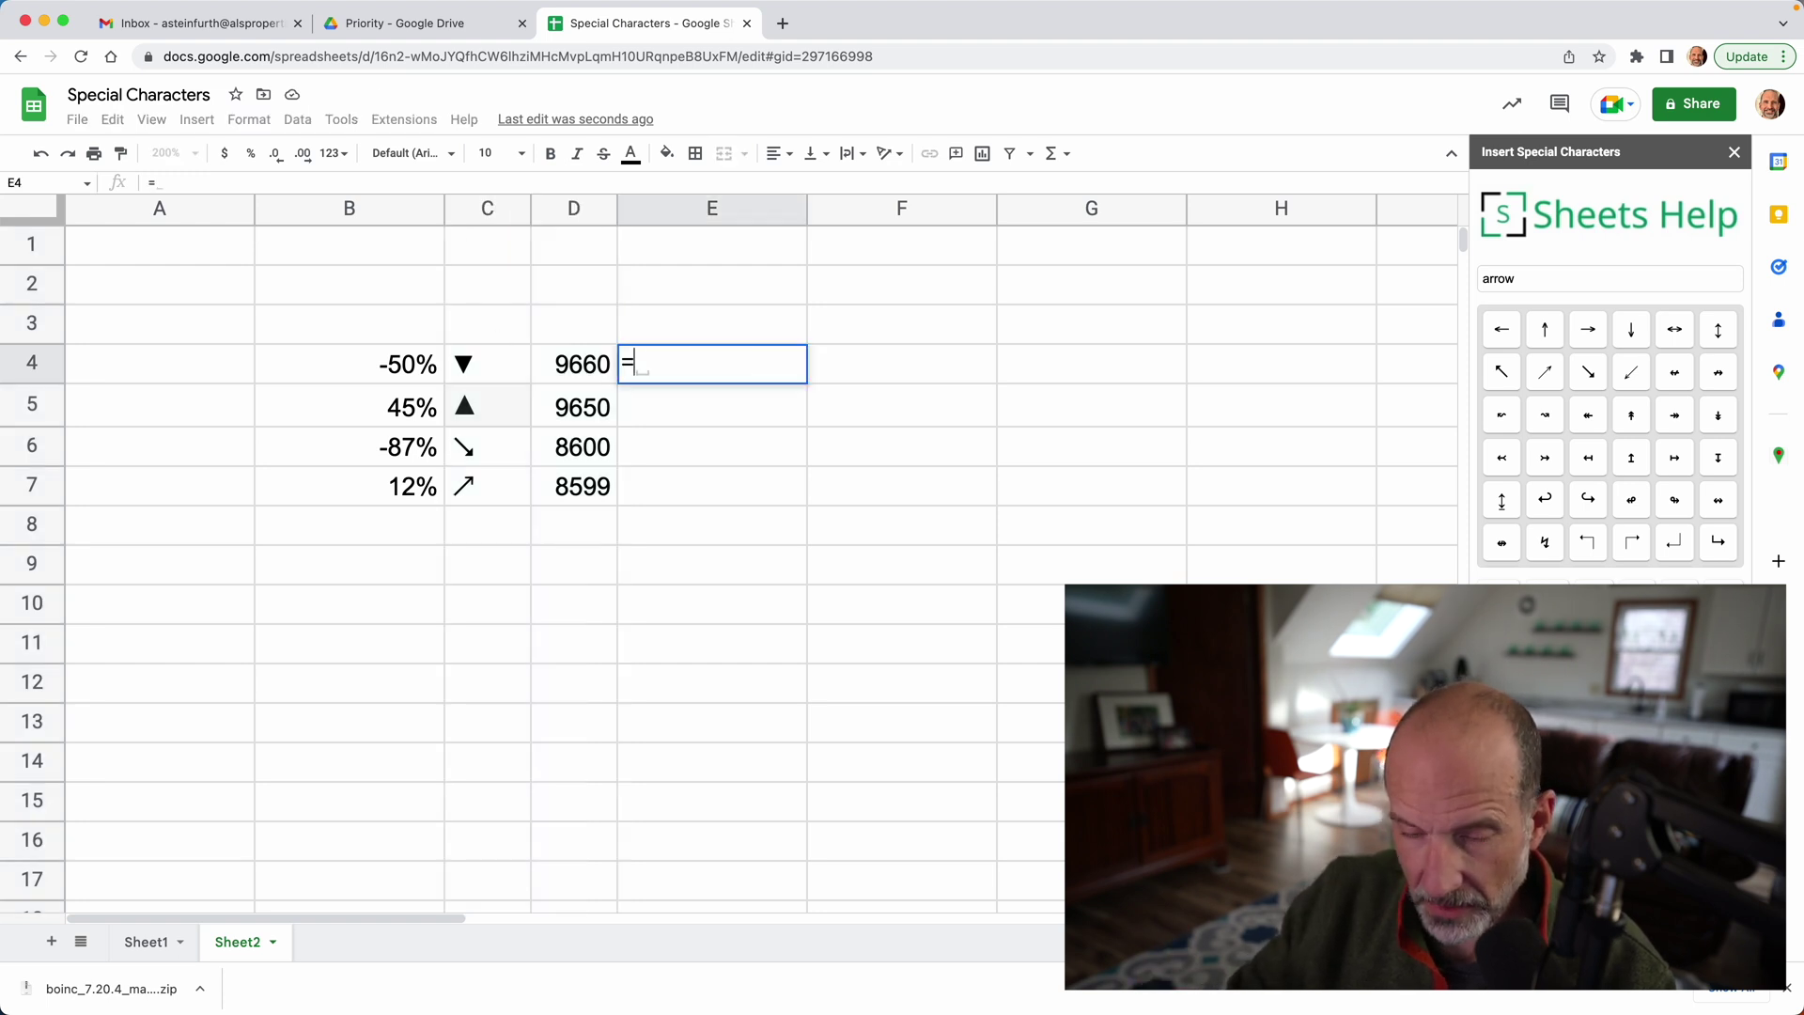
{"action": "type", "text": "if"}
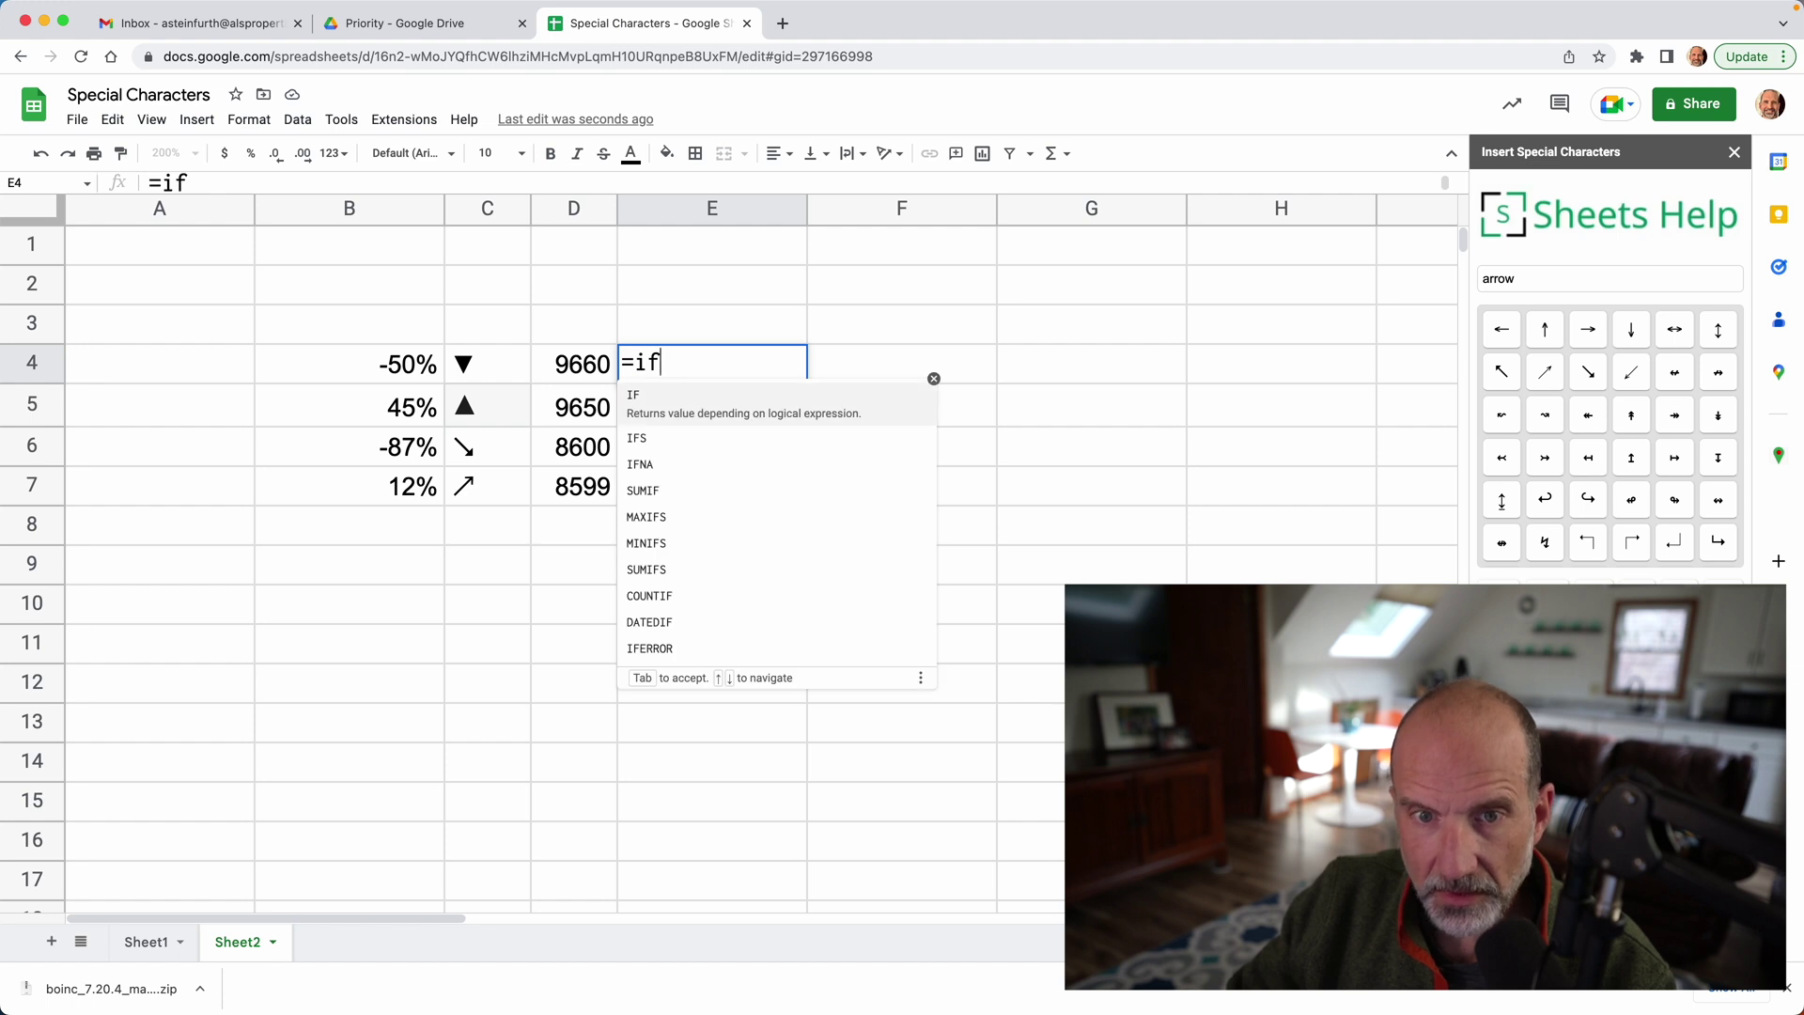
{"action": "type", "text": "("}
{"action": "key", "text": "Left"}
{"action": "key", "text": "Left"}
{"action": "key", "text": "Left"}
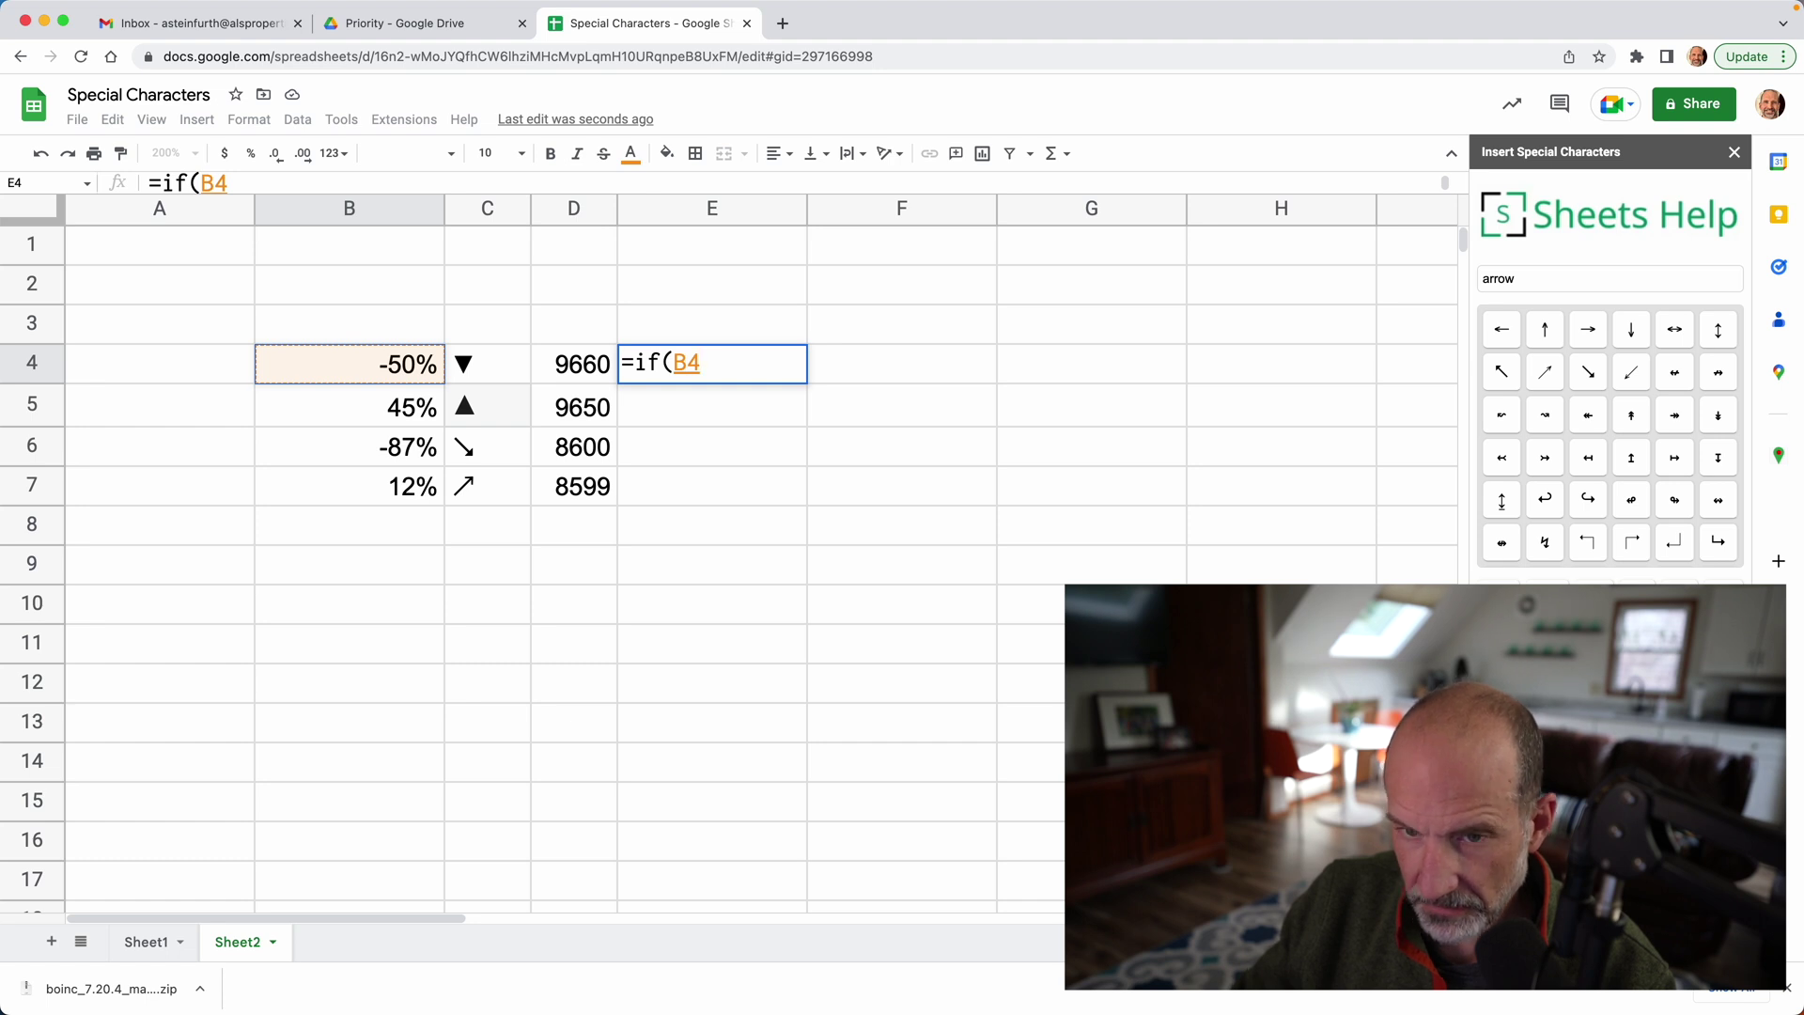
{"action": "type", "text": "<"}
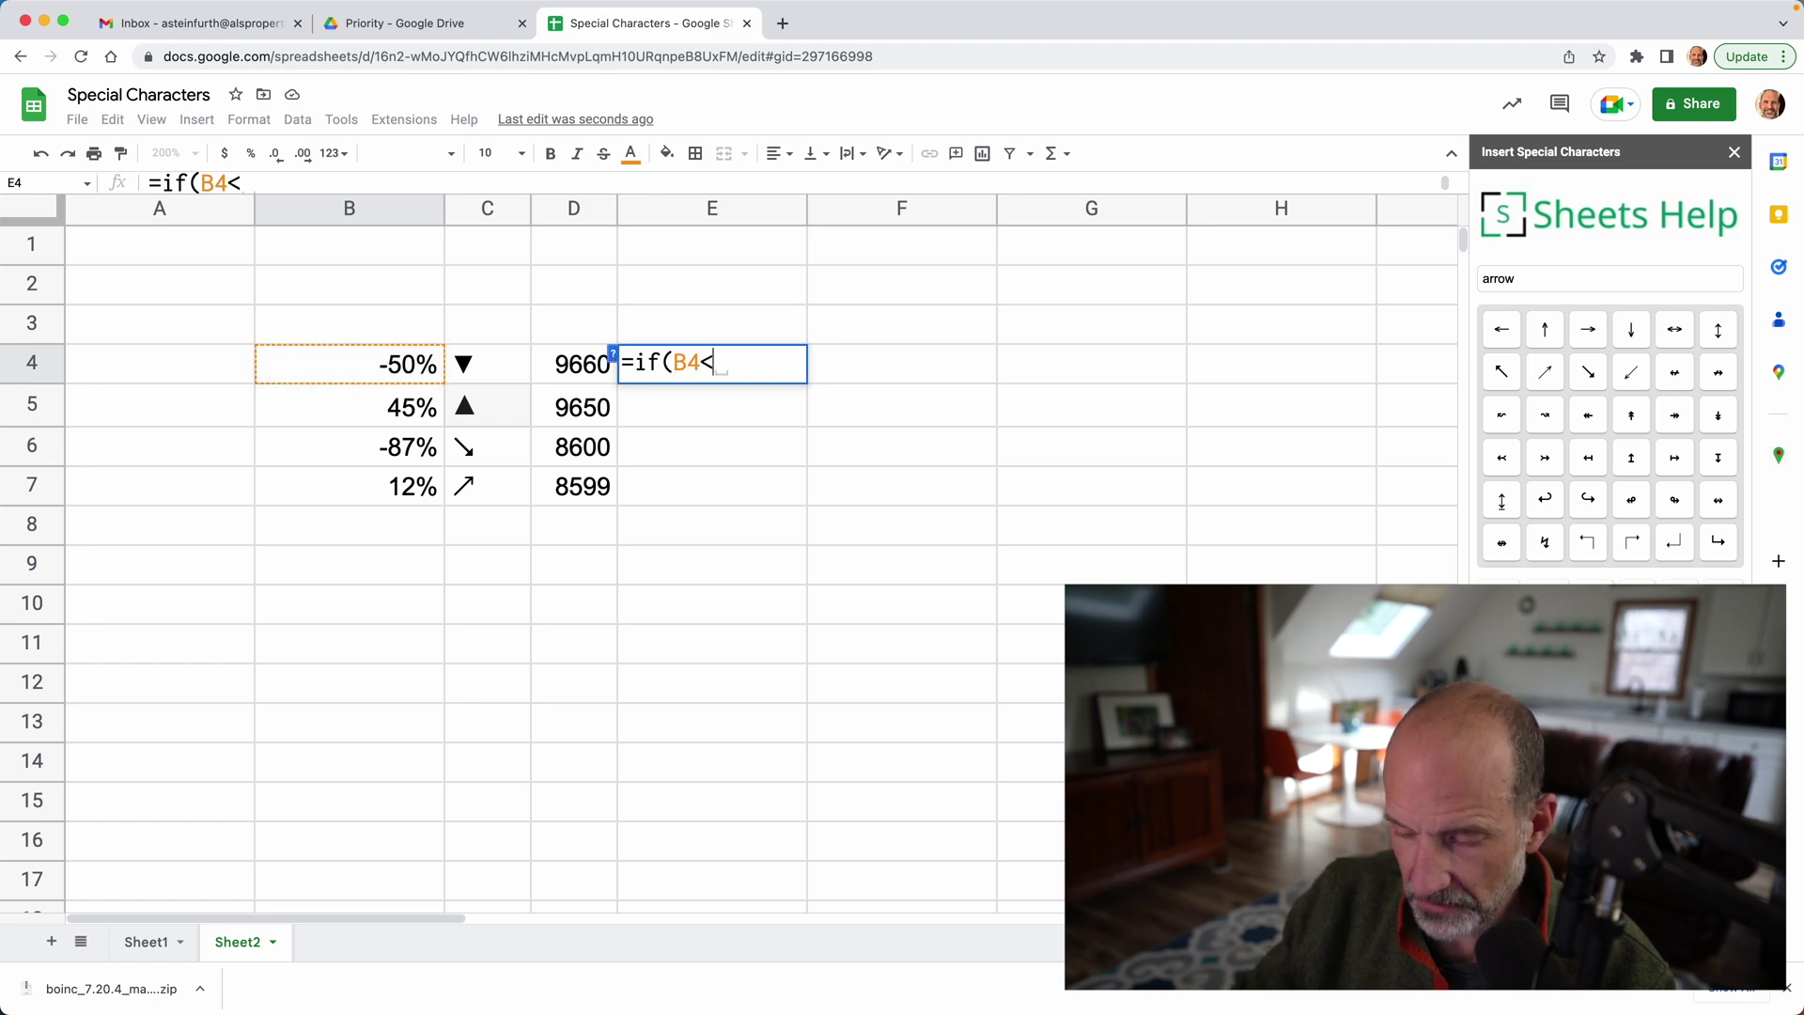
{"action": "type", "text": "0,"}
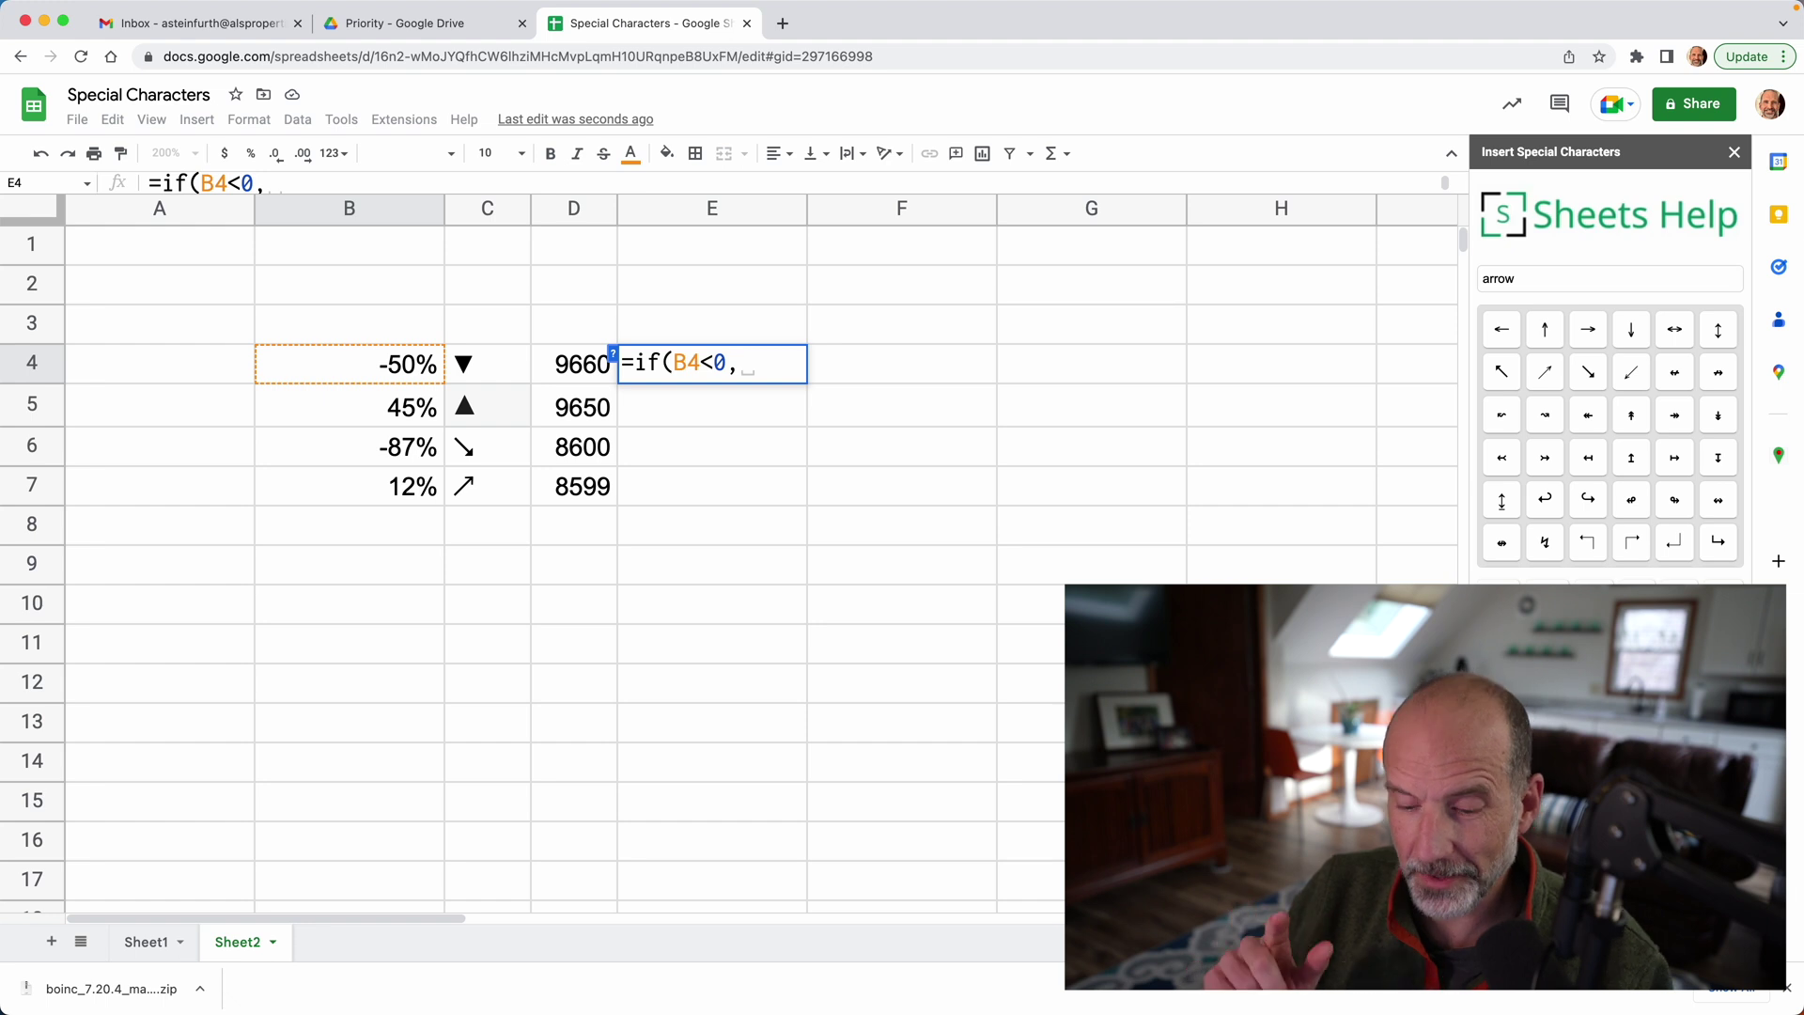
{"action": "type", "text": "ch"}
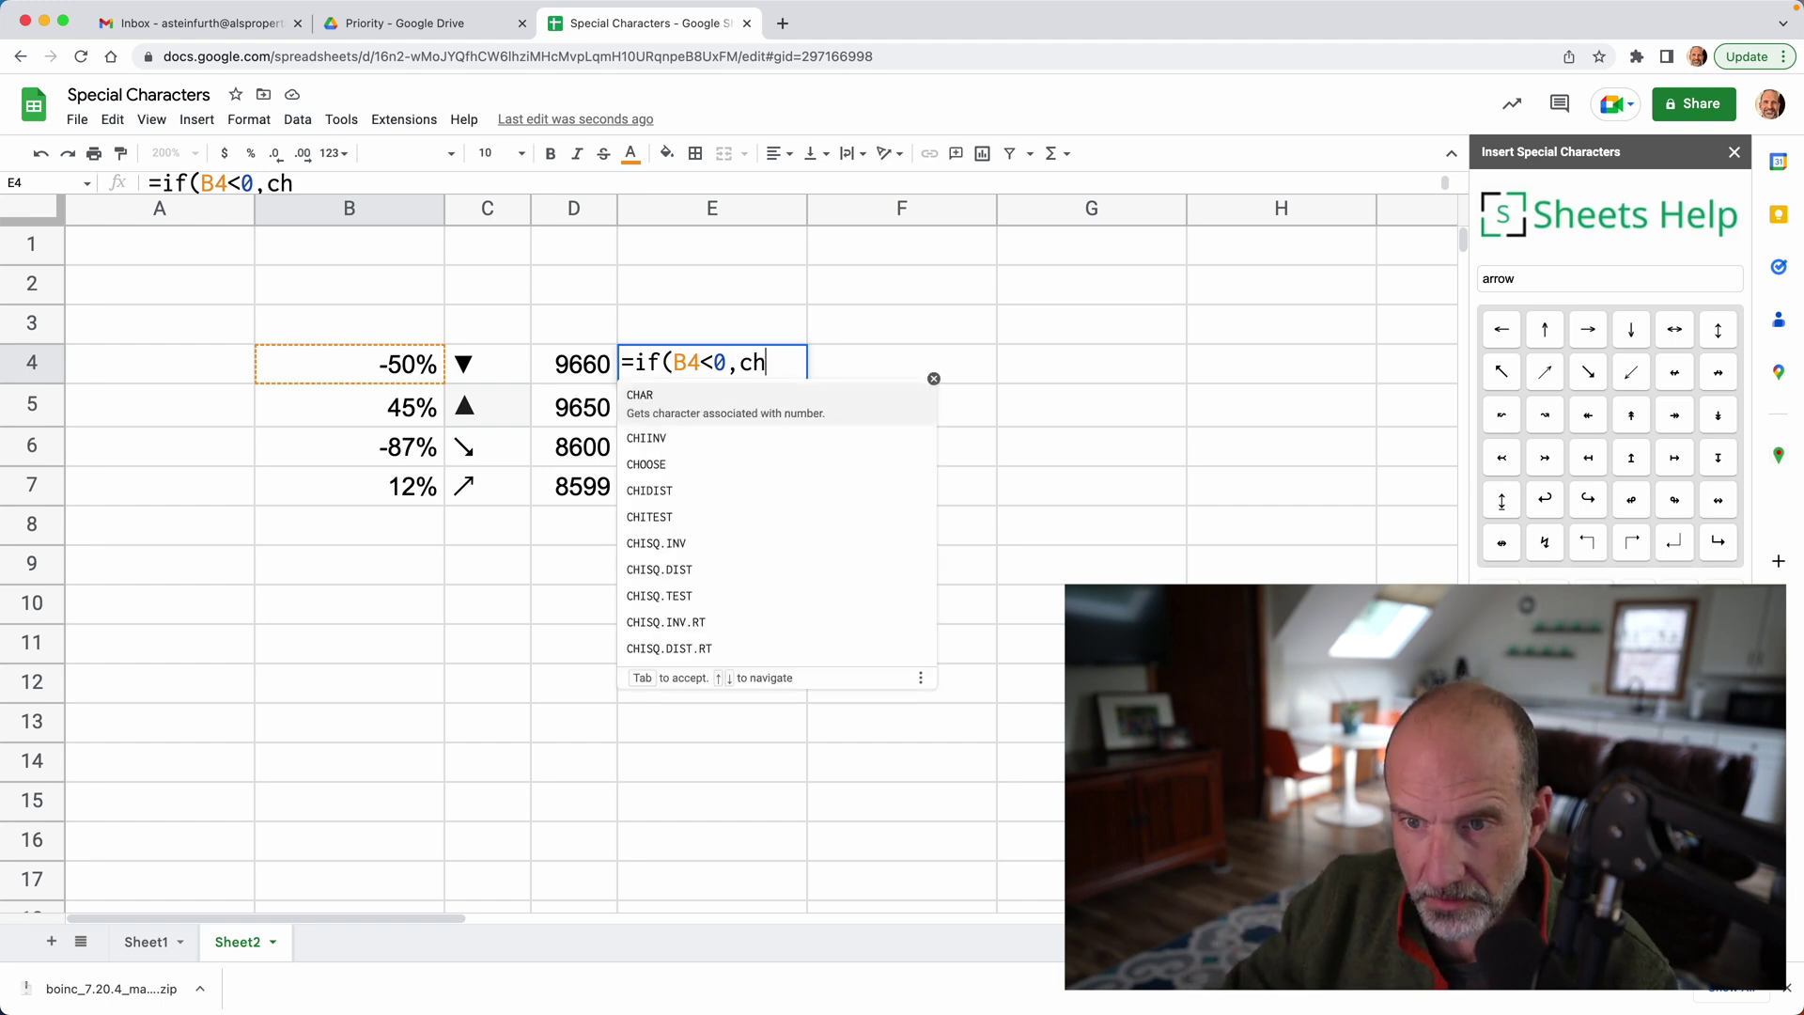
{"action": "type", "text": "ar"}
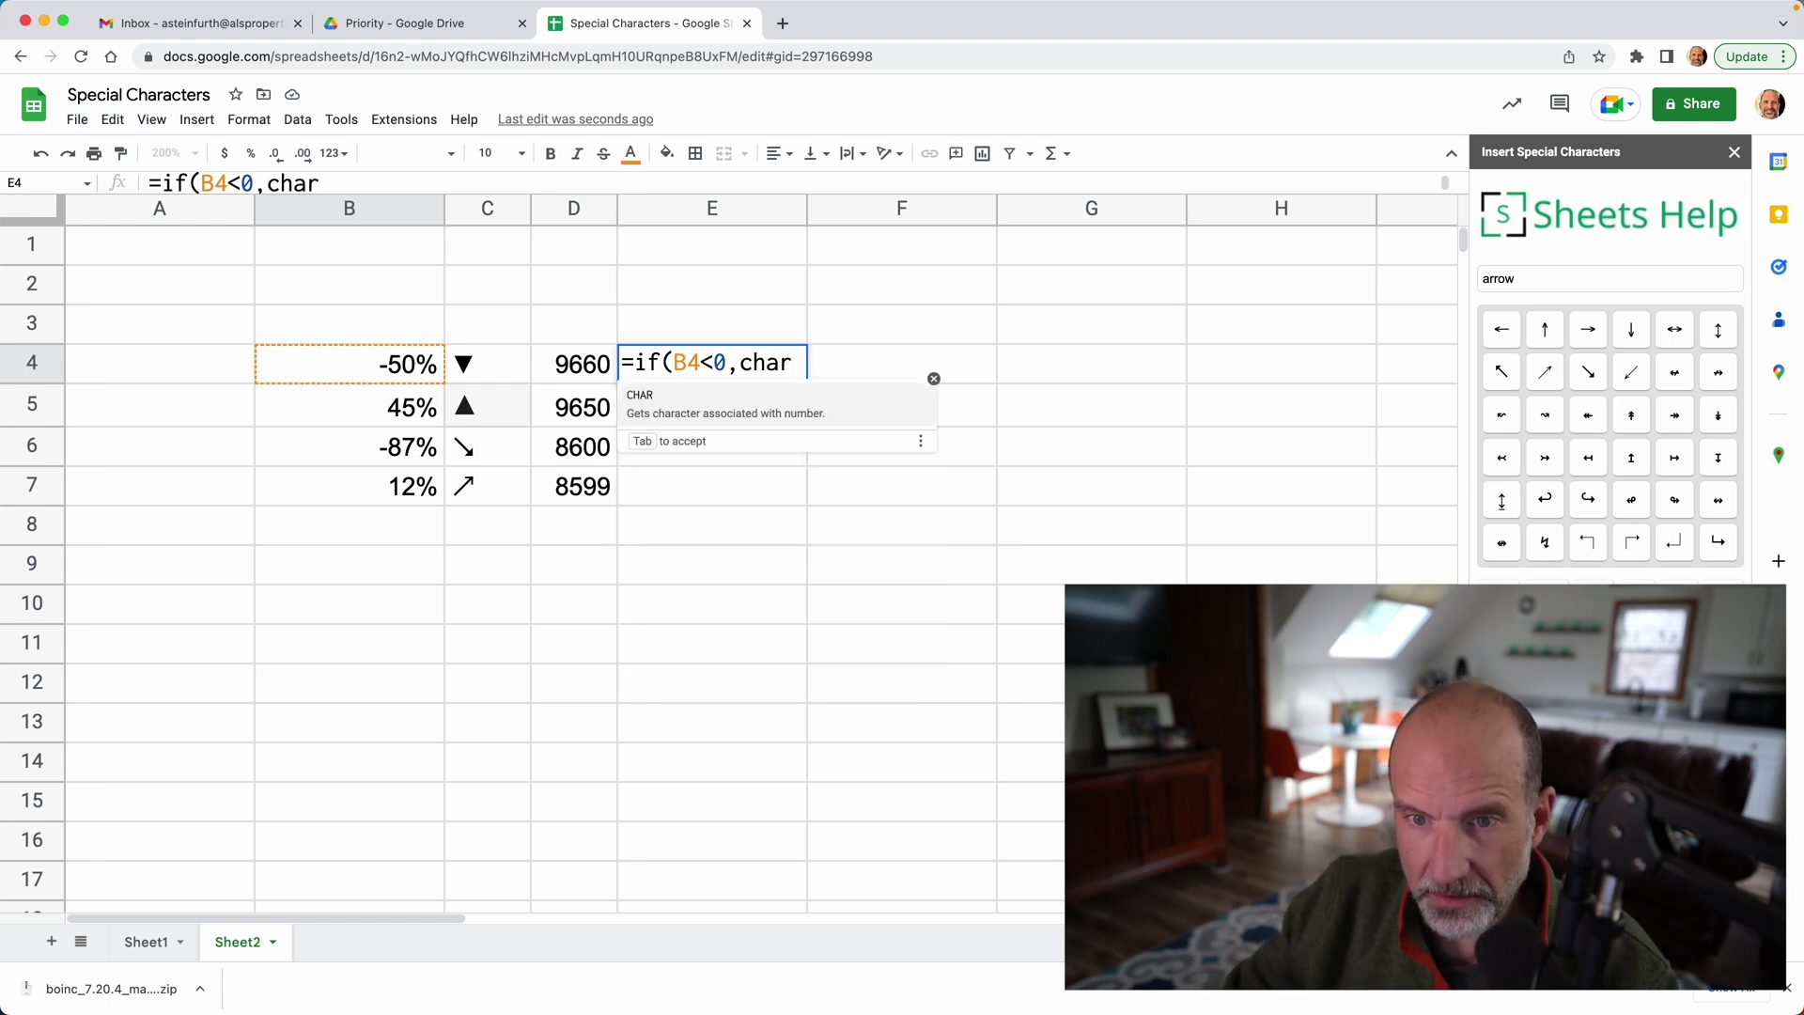
{"action": "type", "text": "(9"}
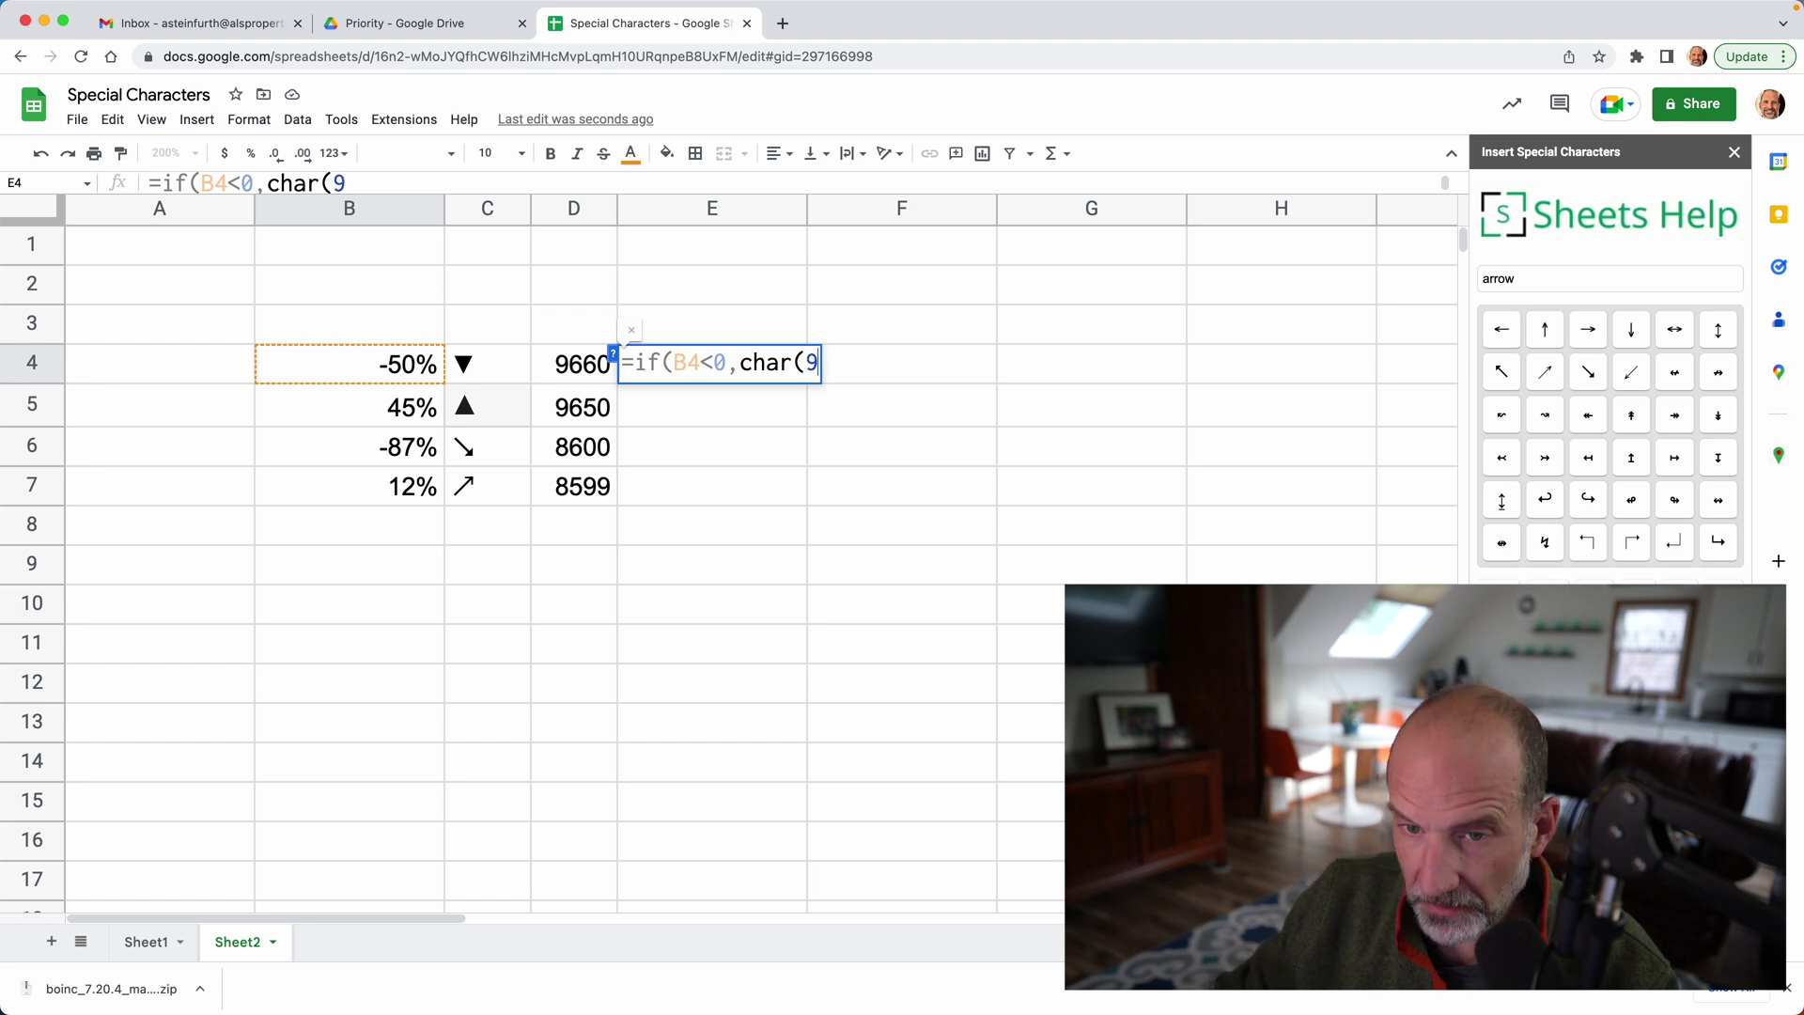
{"action": "type", "text": "660"}
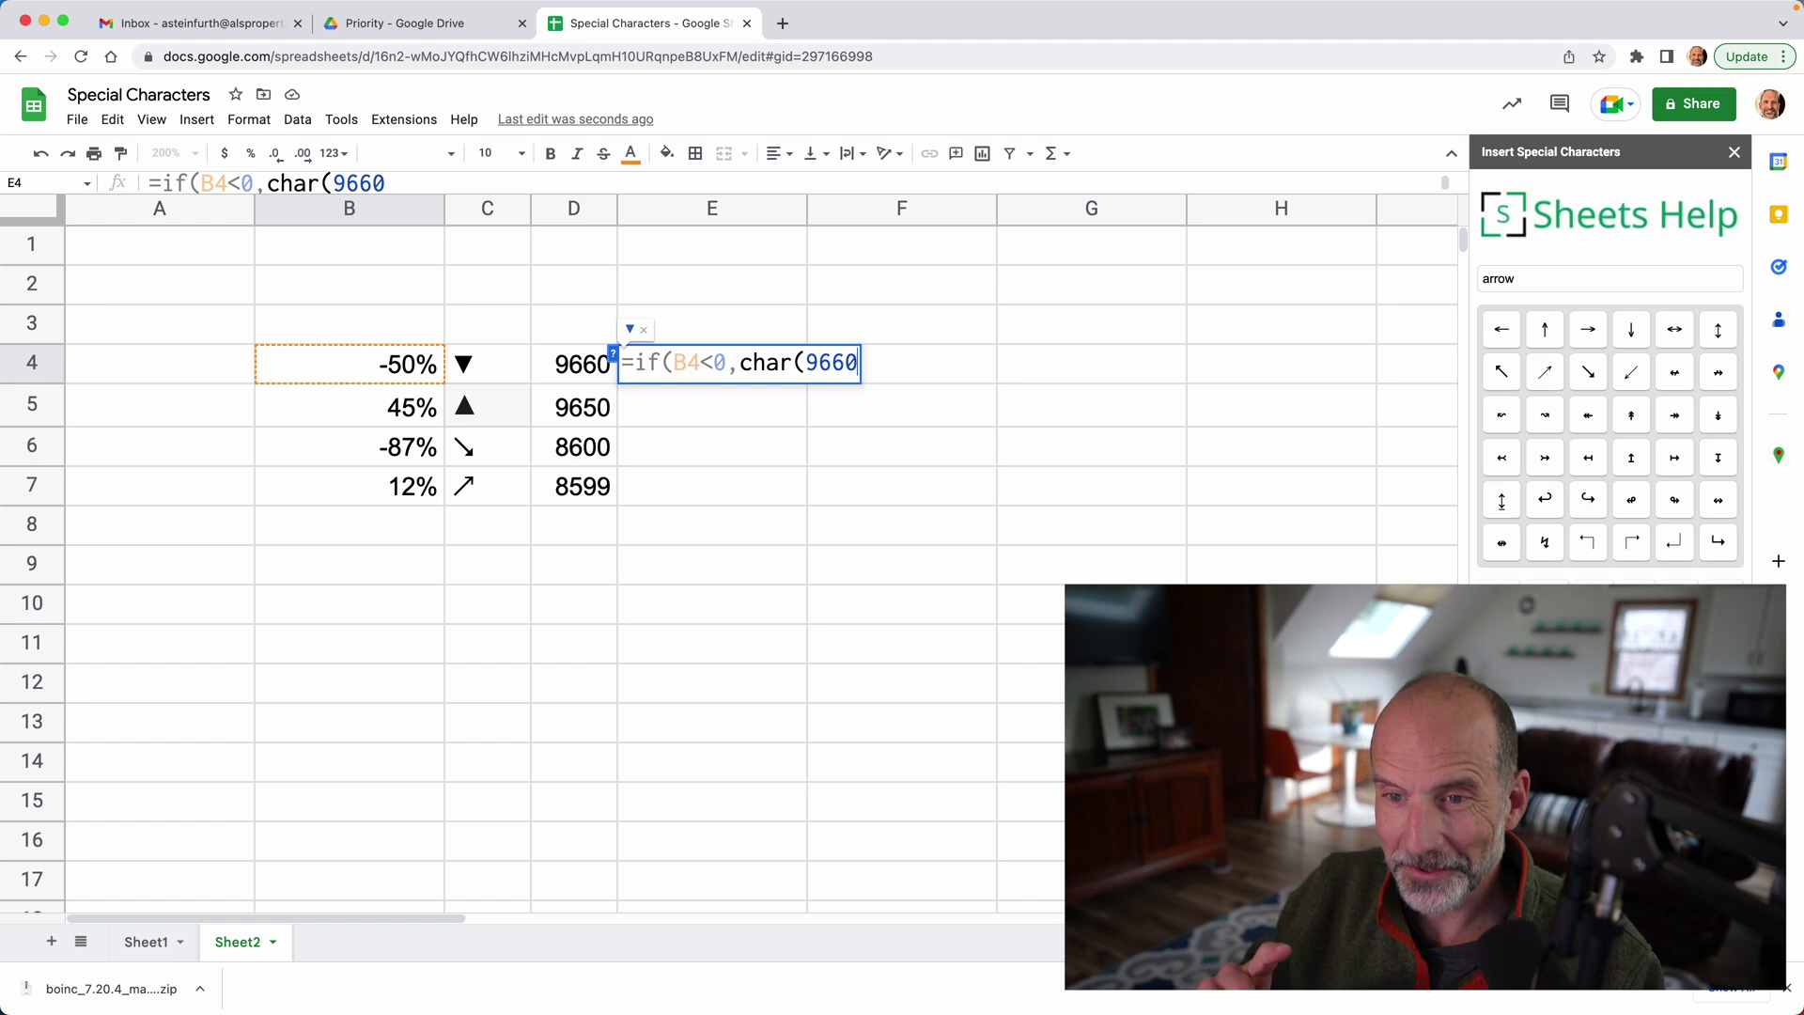
{"action": "type", "text": ")"}
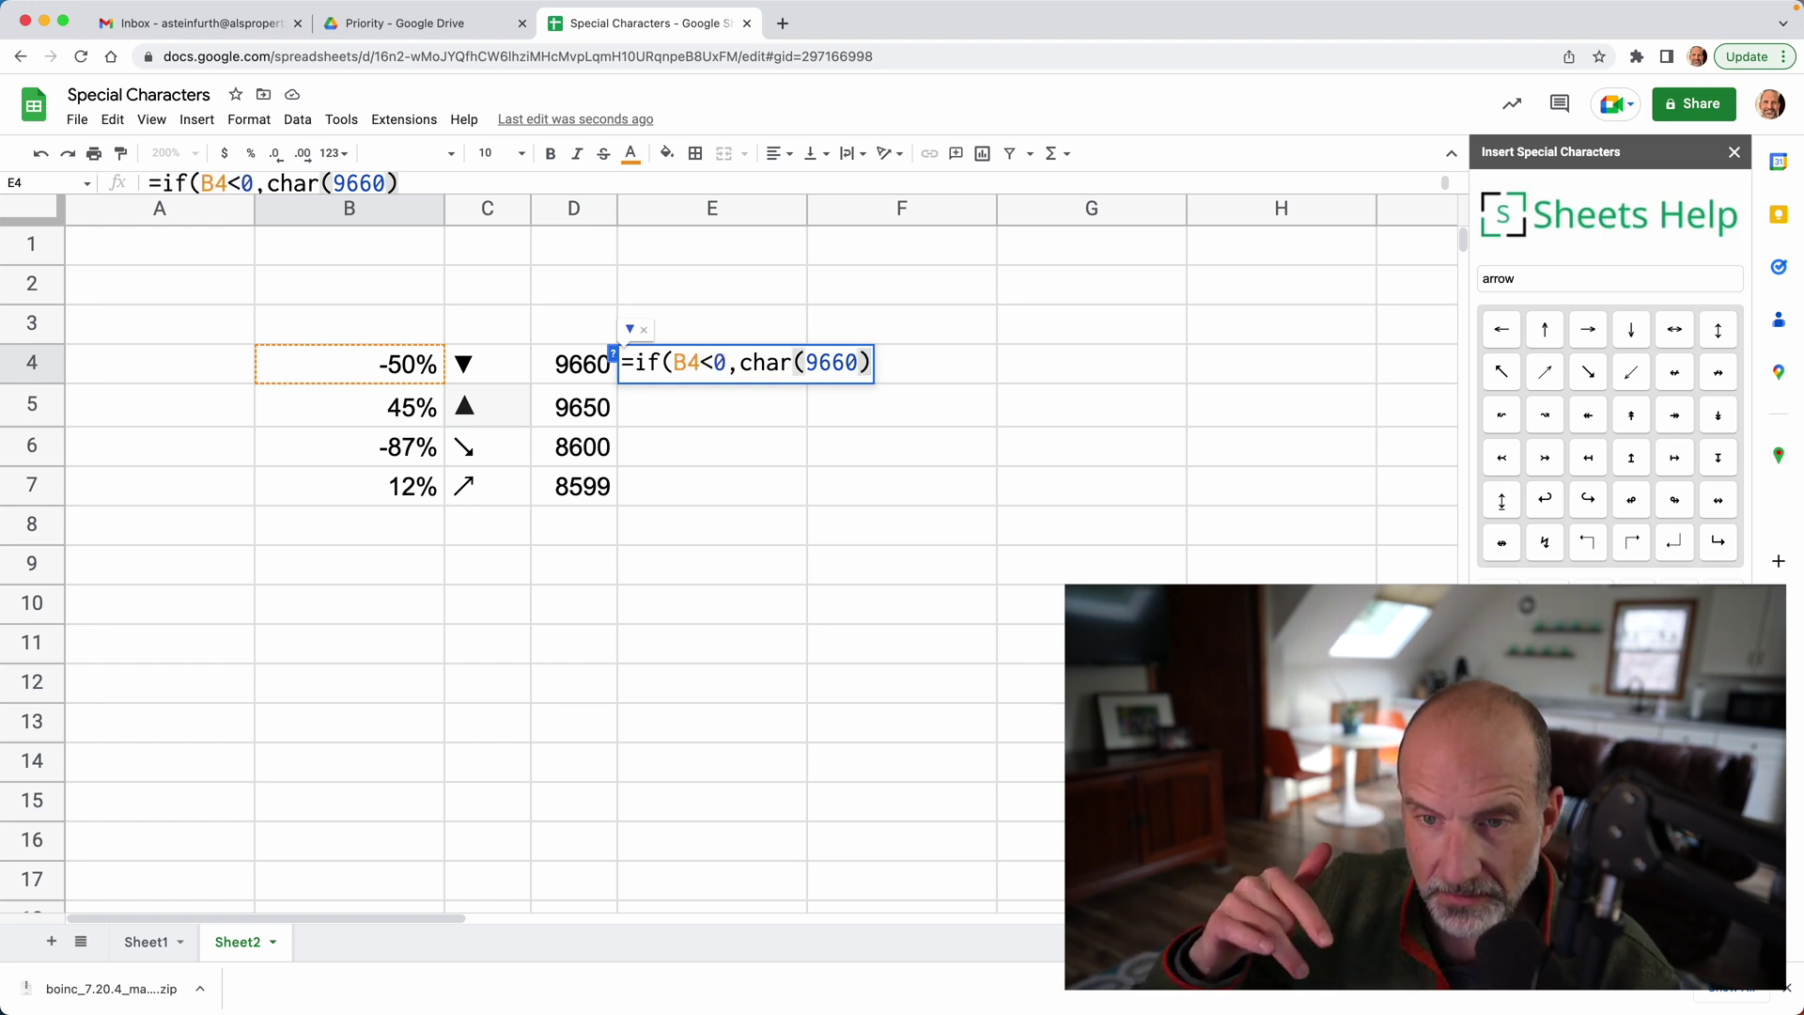
{"action": "type", "text": ", "}
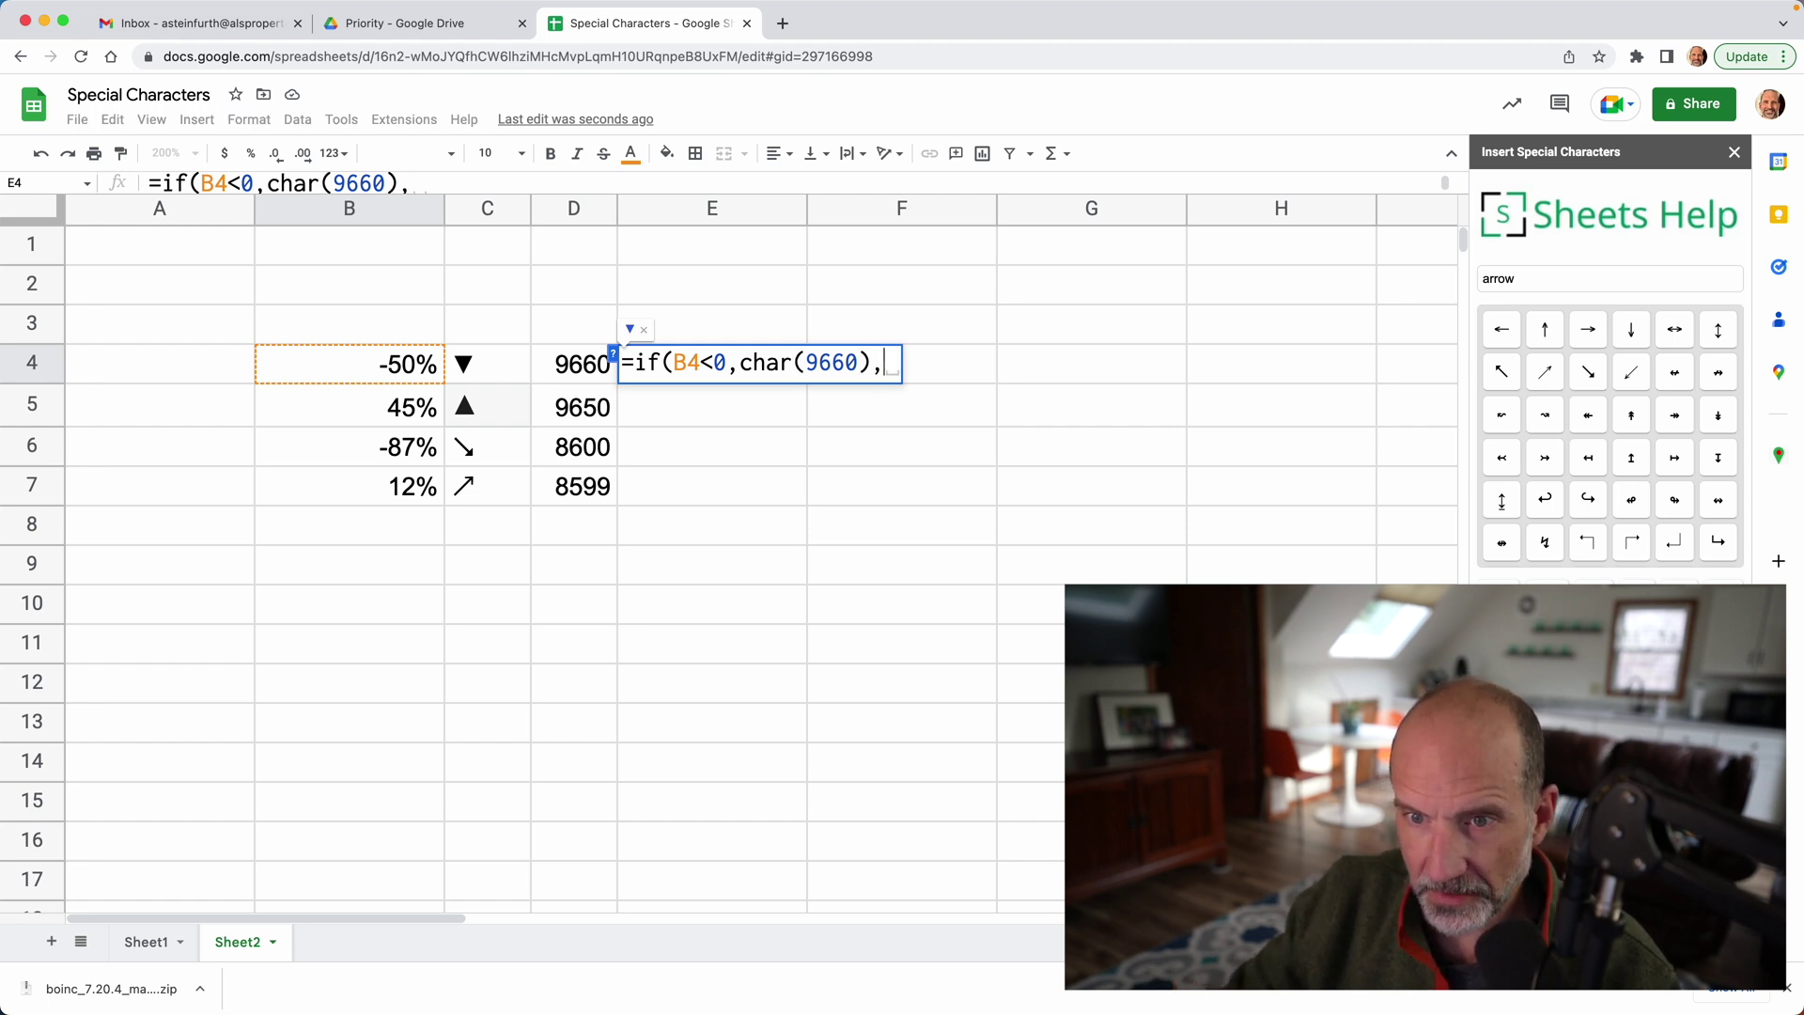
{"action": "type", "text": "char"}
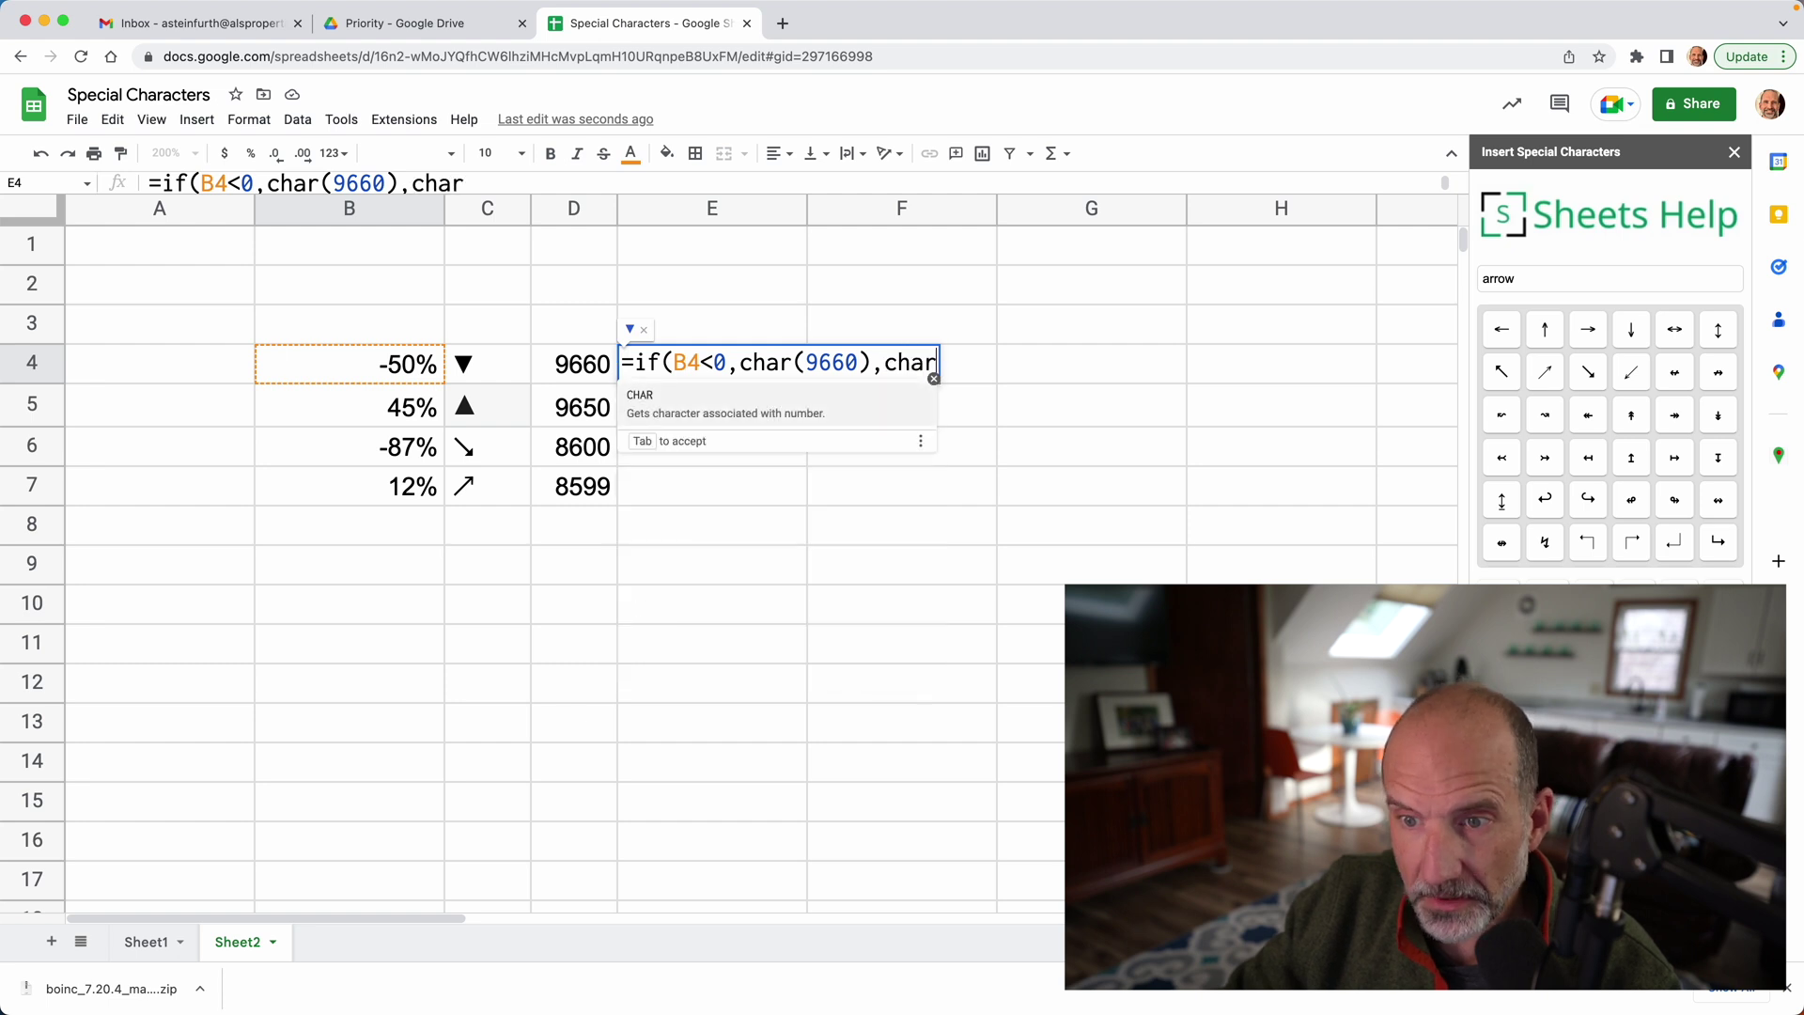
{"action": "type", "text": "("}
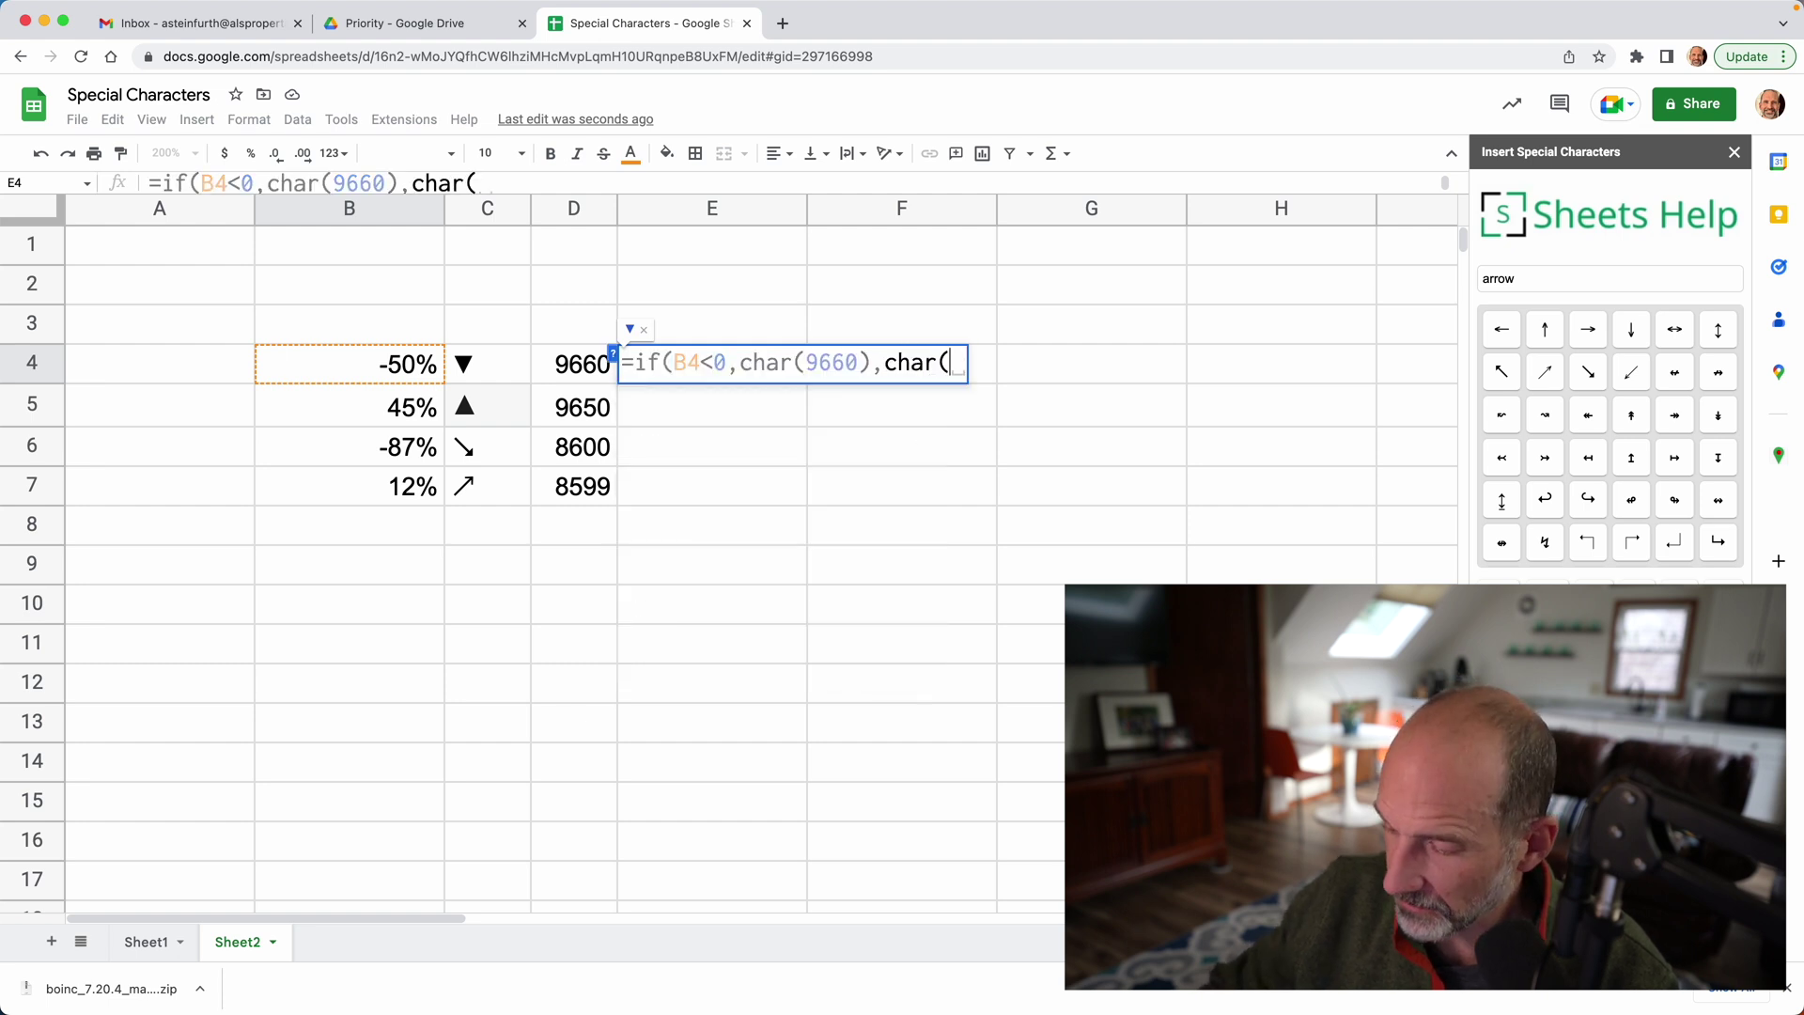
{"action": "type", "text": "9650)"}
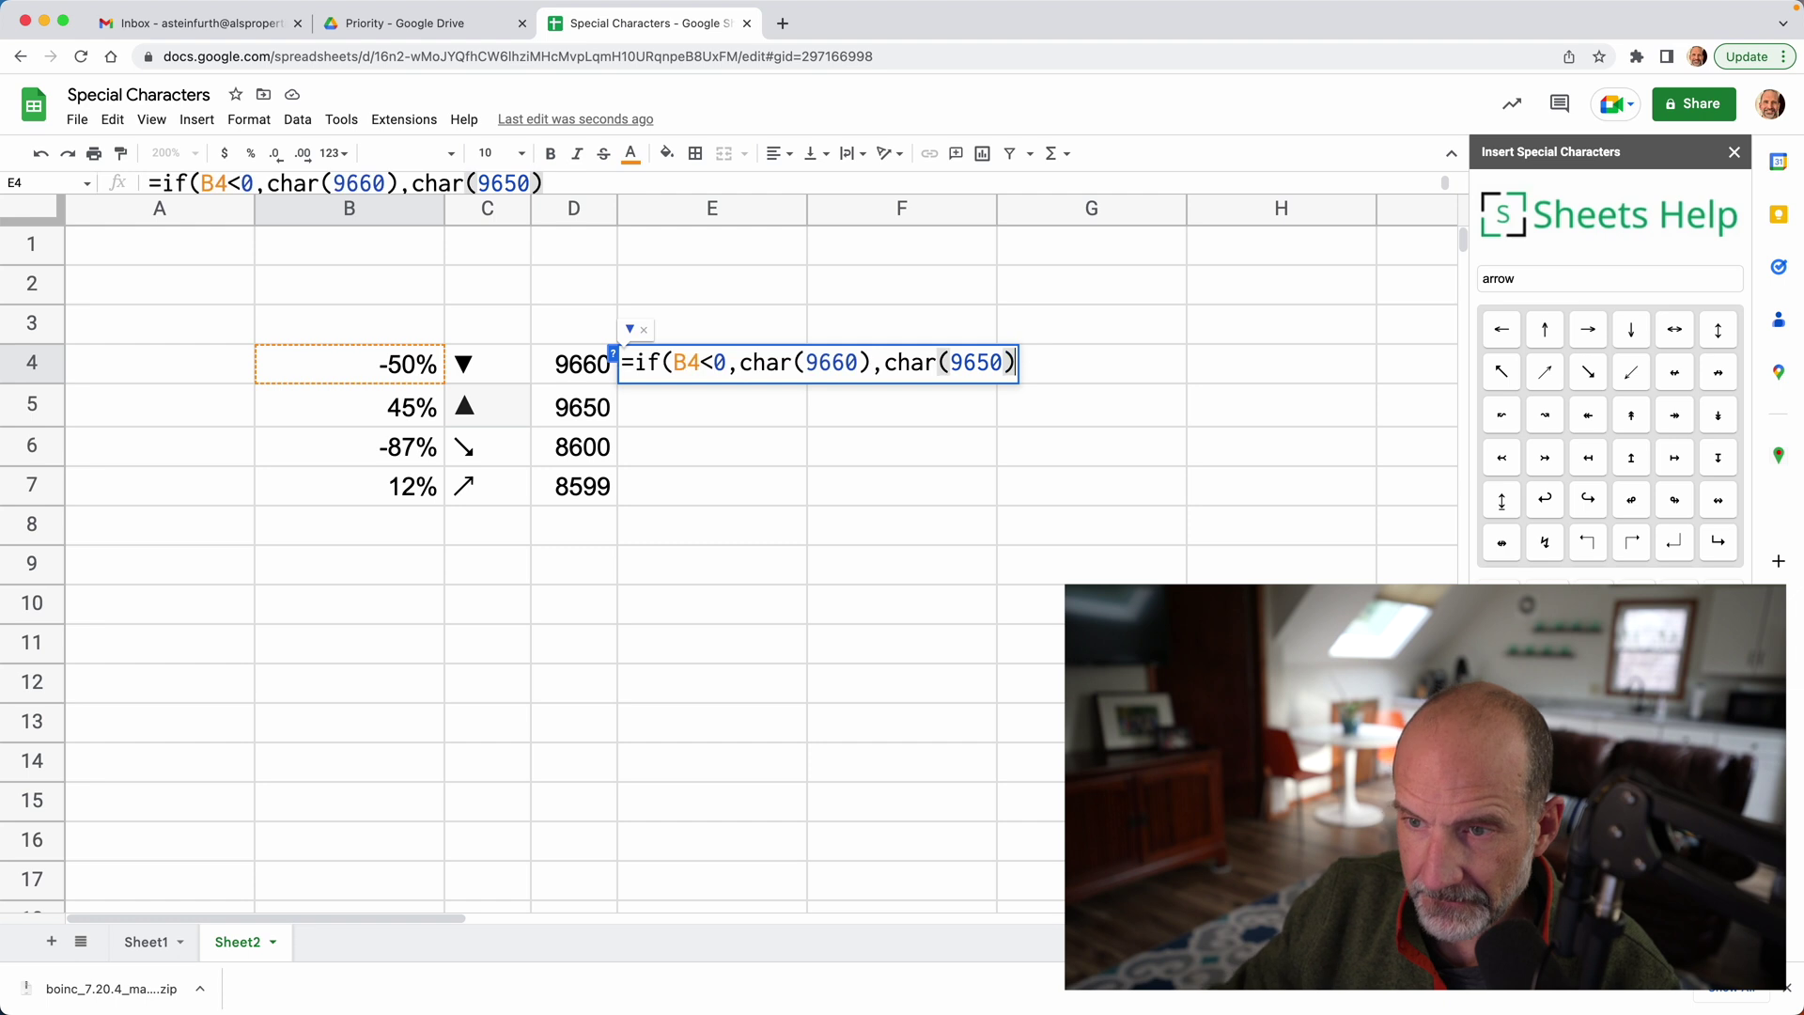
{"action": "key", "text": "Return"}
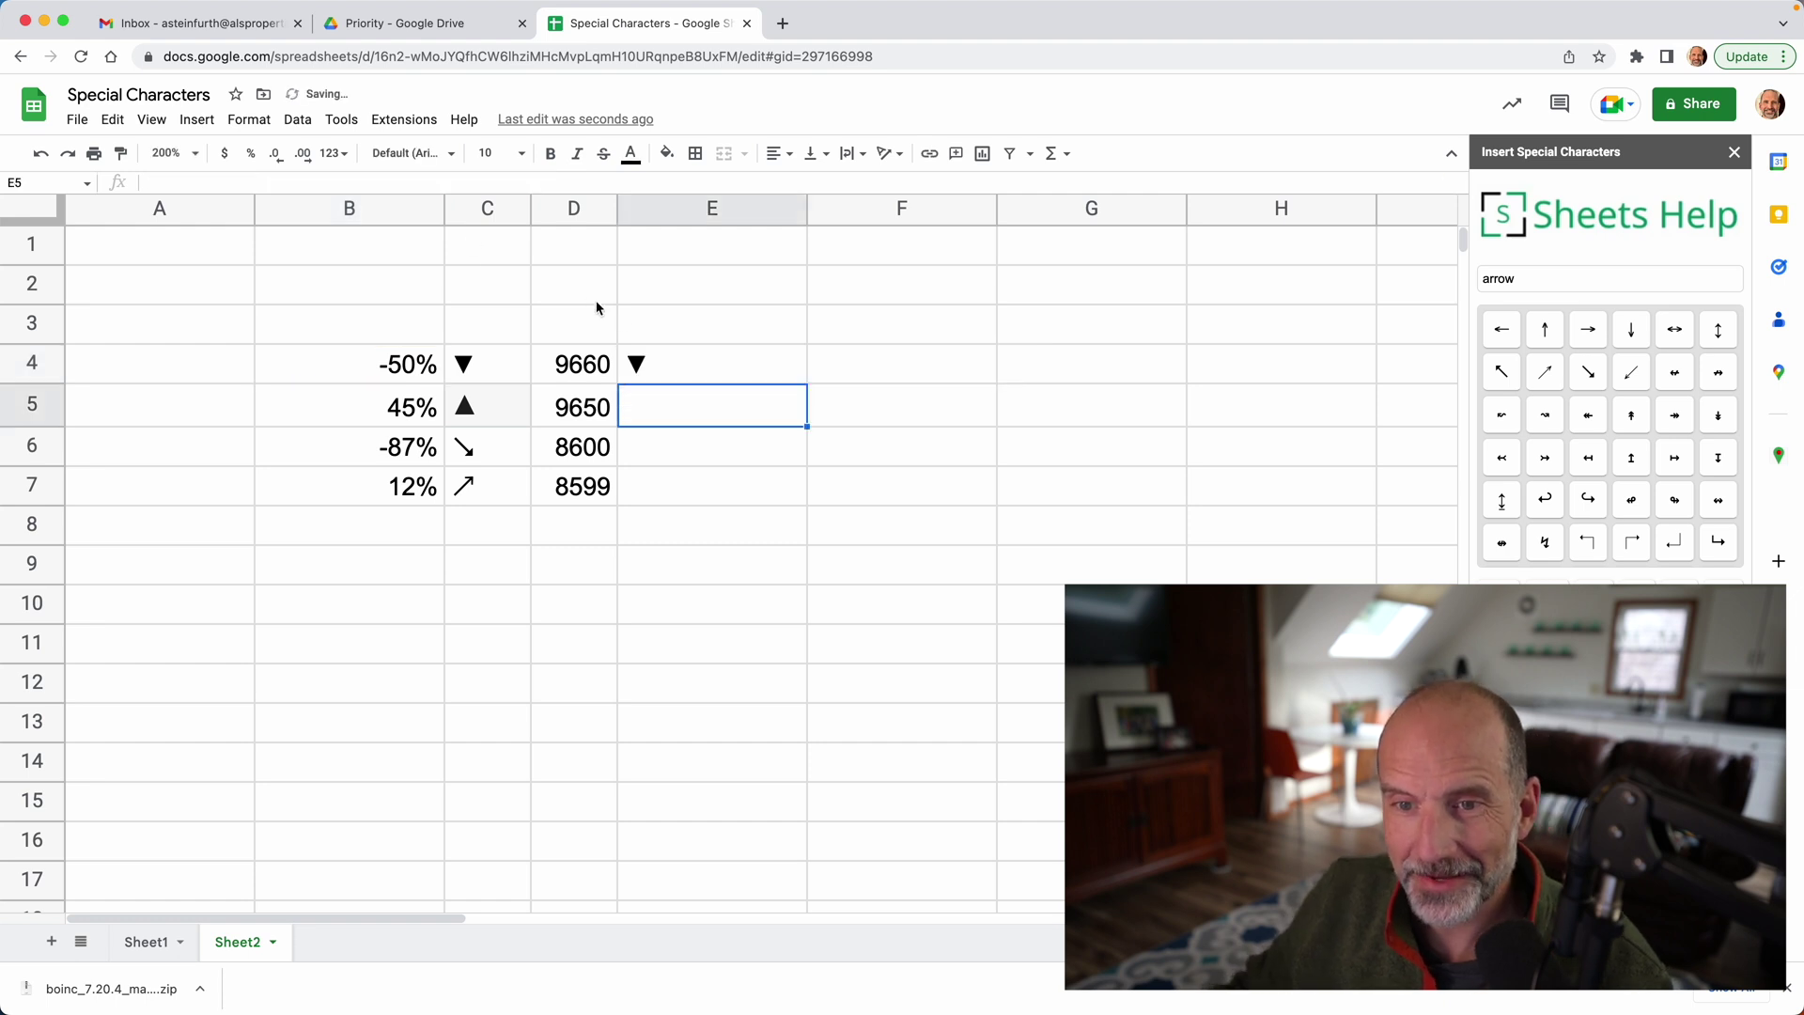
Fill E4's IF formula down to E7: ▼ for -50% and -87%, ▲ for 45% and 12%
{"action": "left_click", "coordinate": [665, 355]}
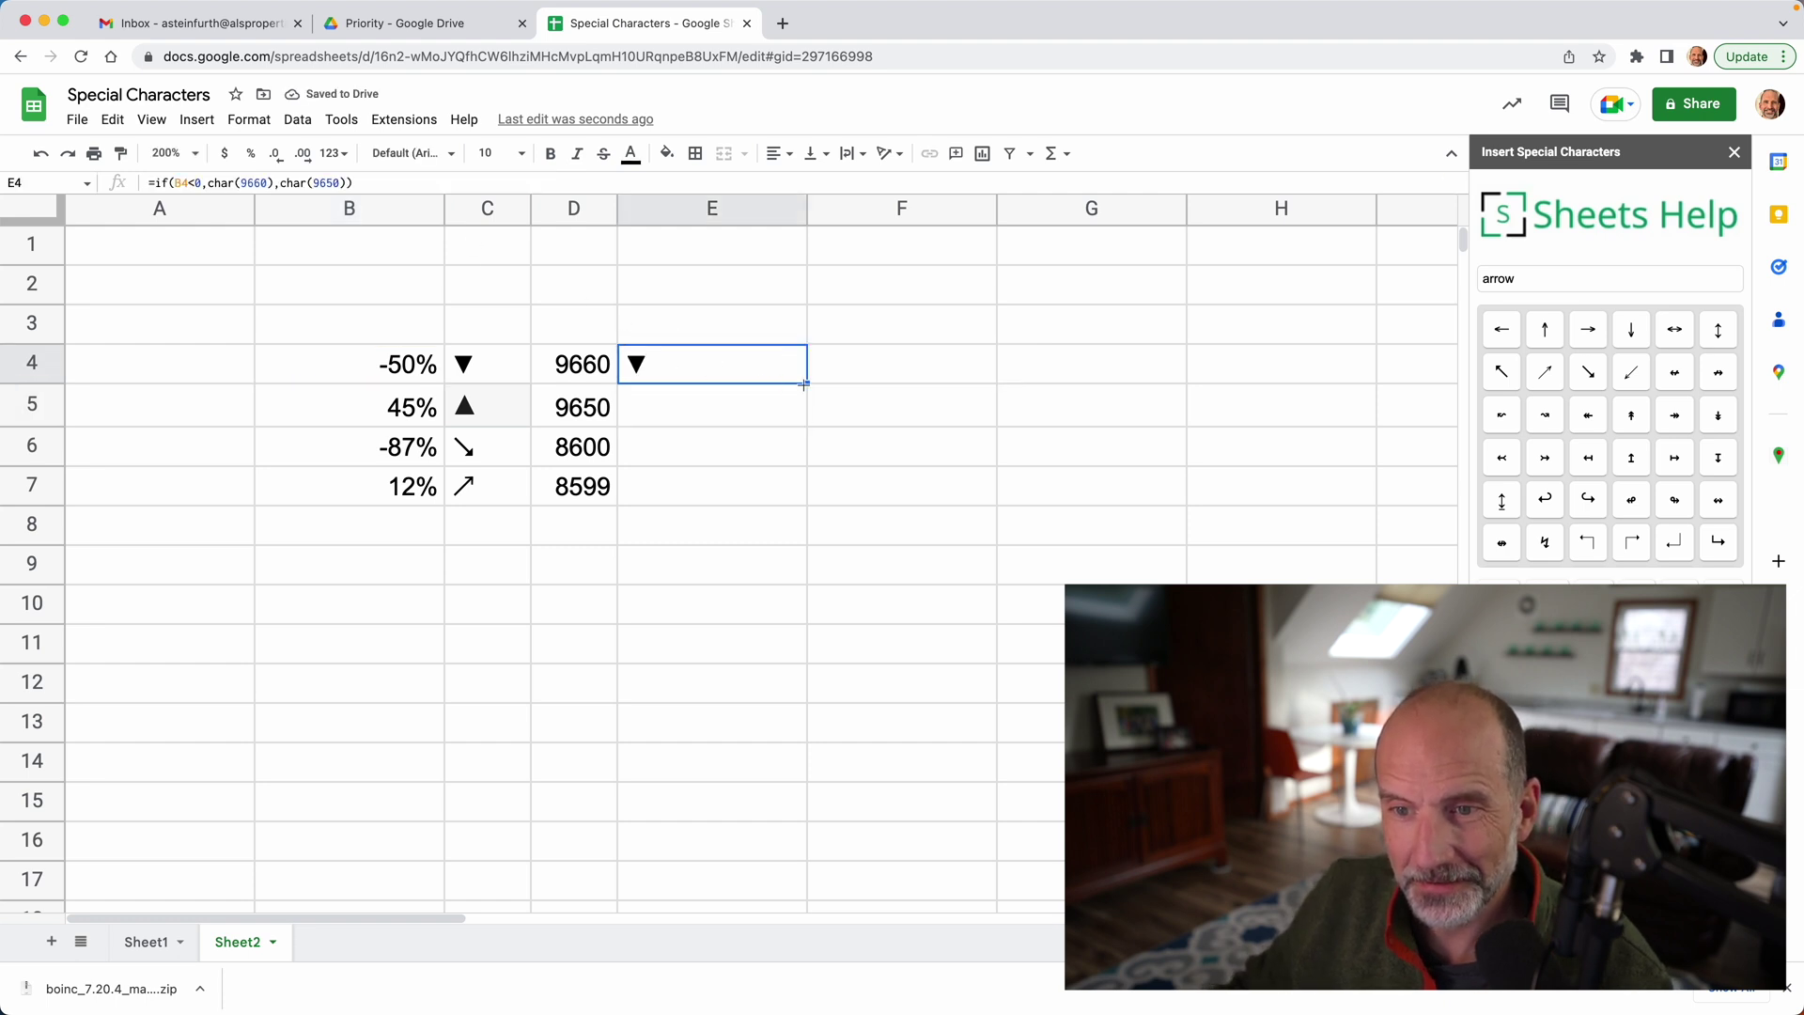
{"action": "left_click_drag", "start_coordinate": [806, 384], "coordinate": [791, 481]}
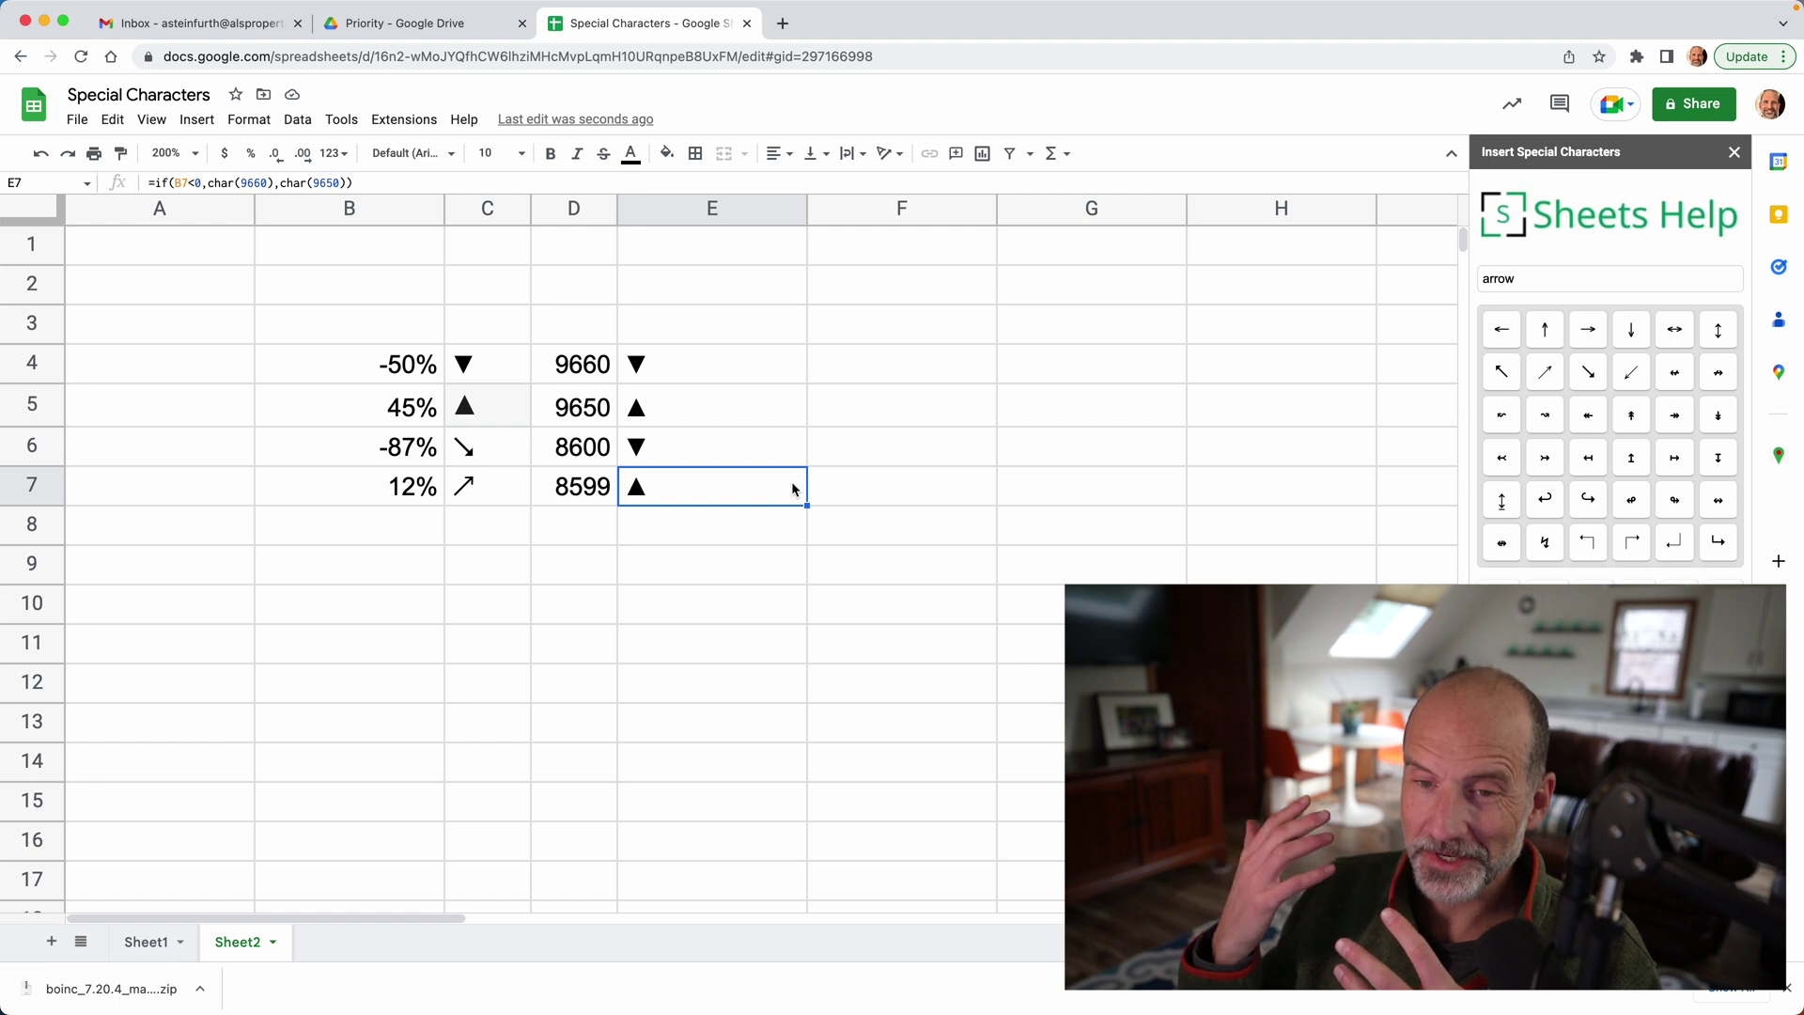